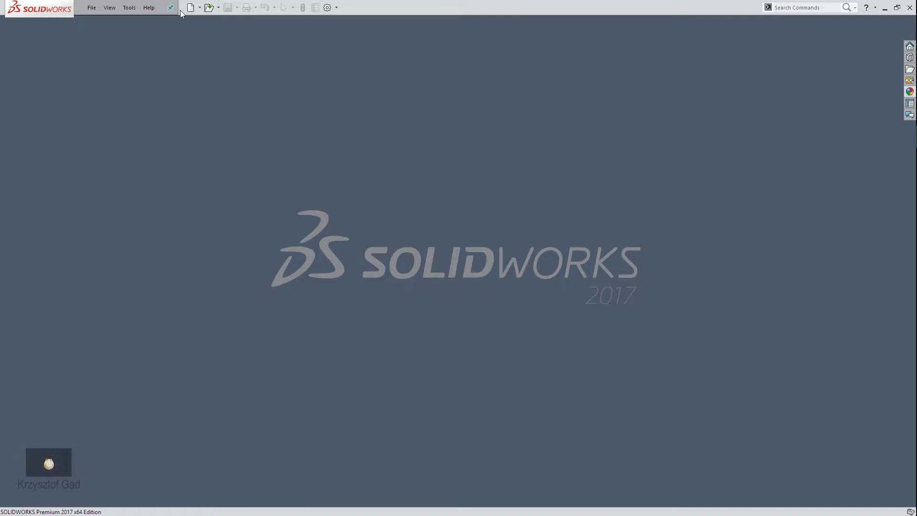
- Create a new part document and save it as Paddle.SLDPRT in the Concrete Mixer folder
click(193, 12)
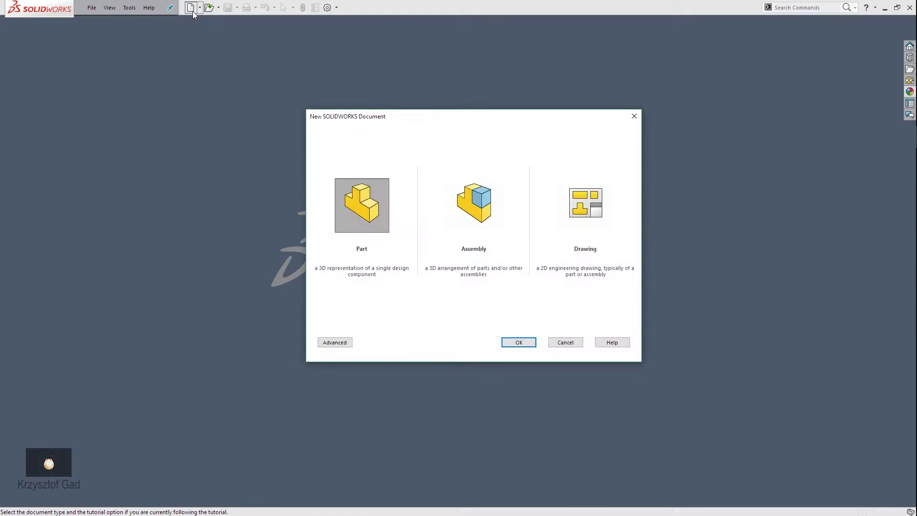
click(520, 342)
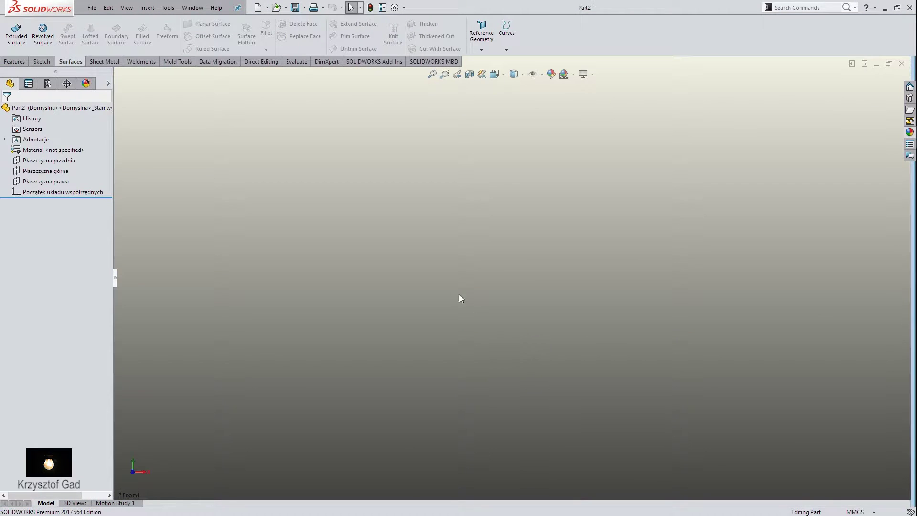
click(305, 8)
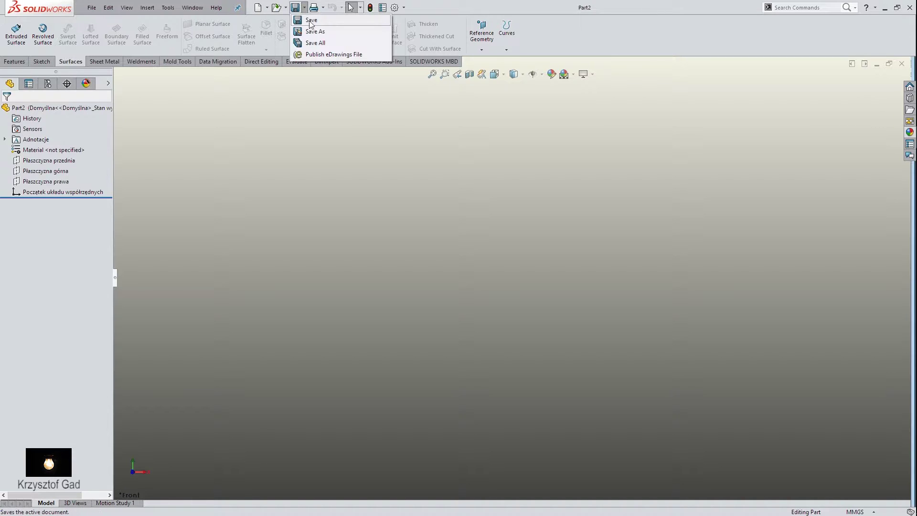
click(315, 29)
mouse_move(340, 229)
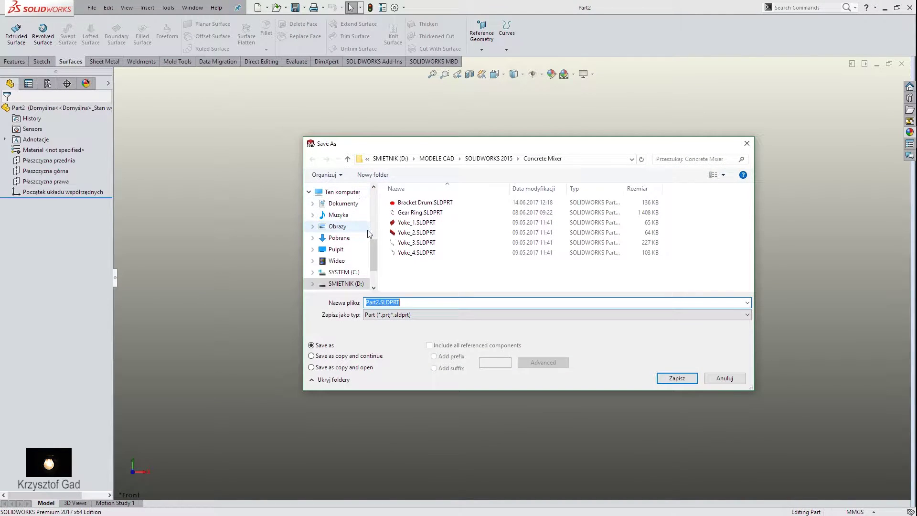
text(Paddle)
click(686, 379)
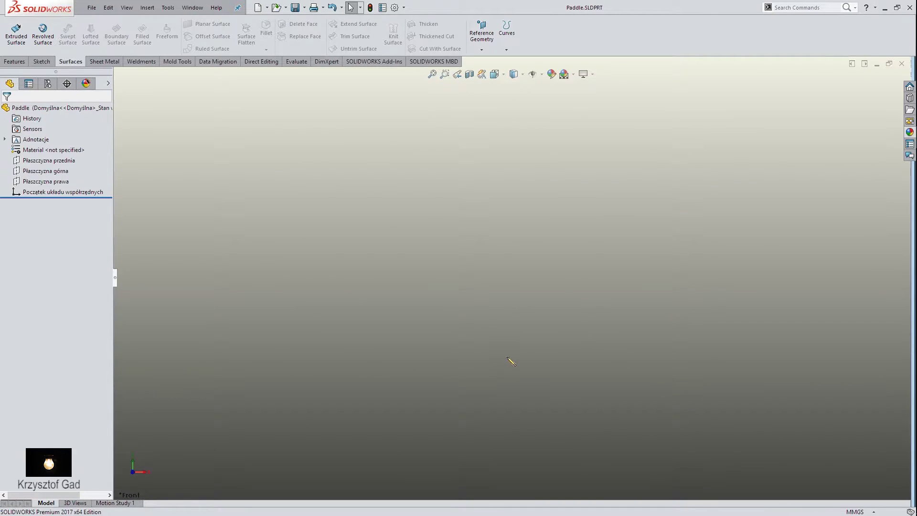
- Start a sketch on the Front Plane and draw a horizontal line above the origin
click(57, 160)
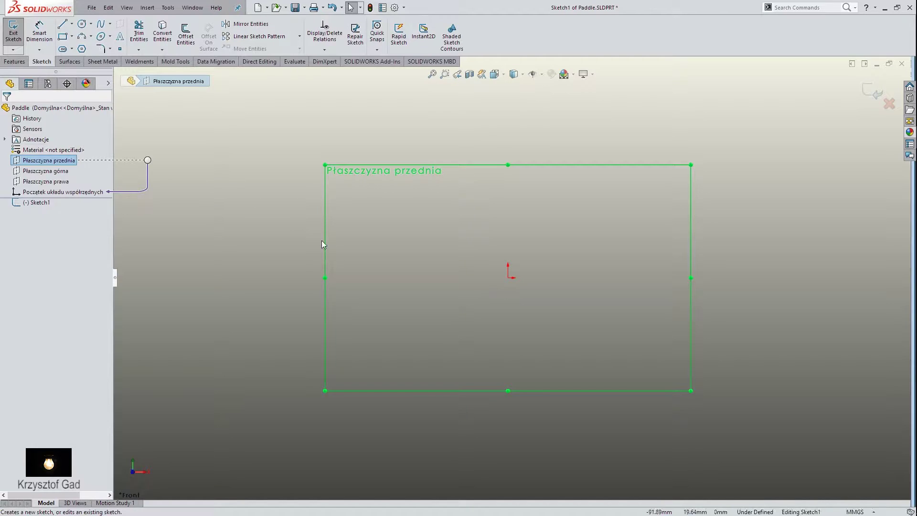
click(62, 24)
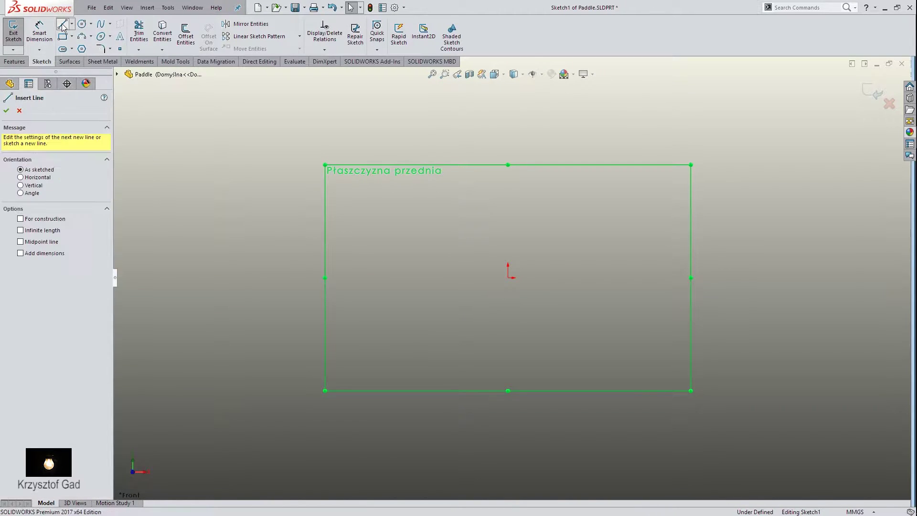
click(508, 226)
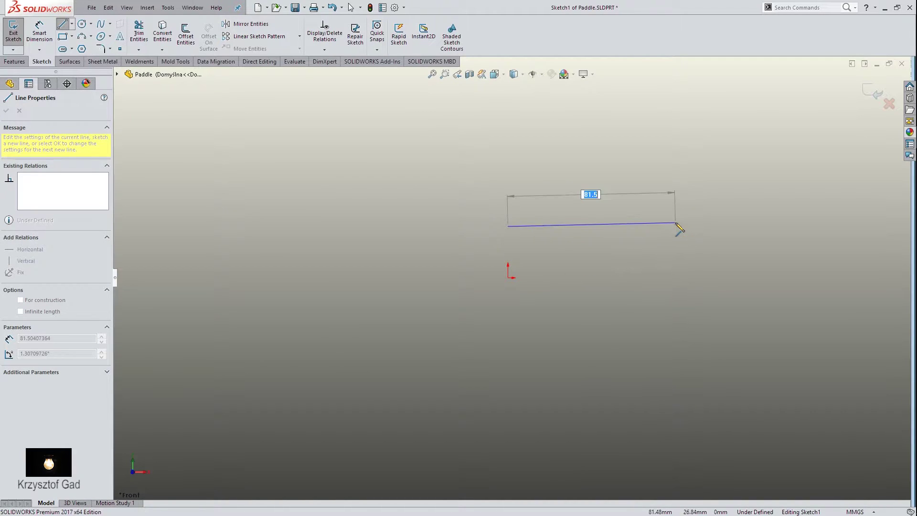
click(675, 226)
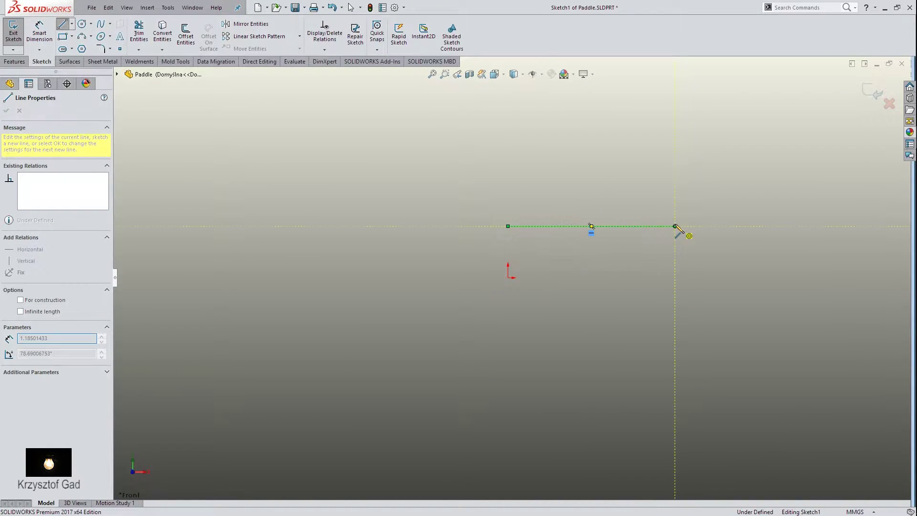
right_click(647, 186)
click(650, 190)
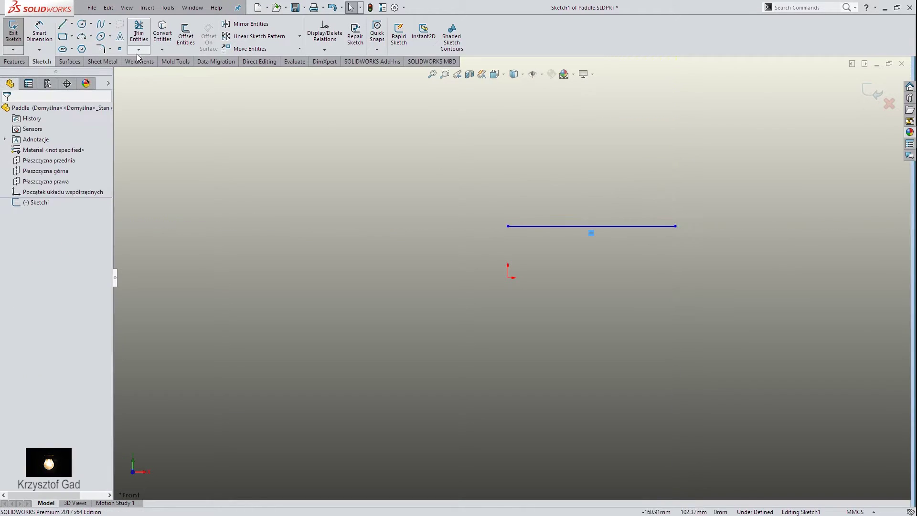
- Draw a second horizontal line of matching length higher up, then select the lower line for dimensioning
click(63, 26)
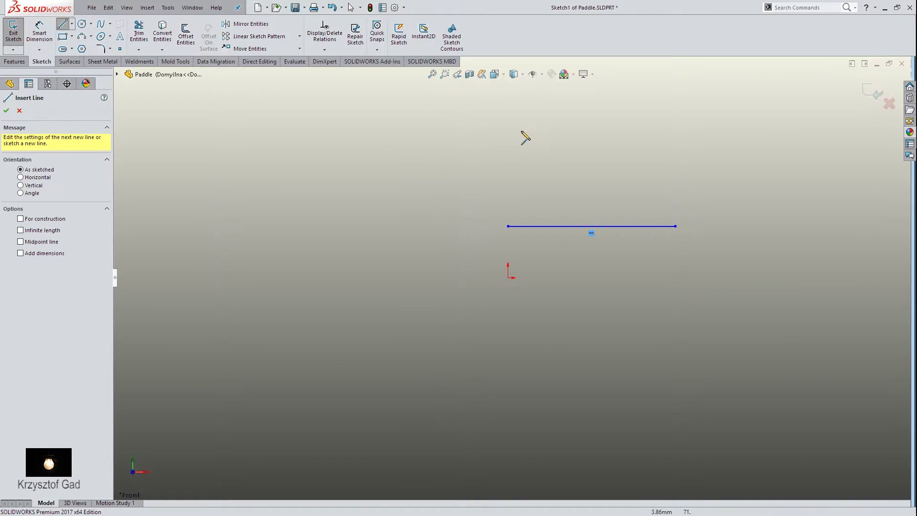
click(508, 130)
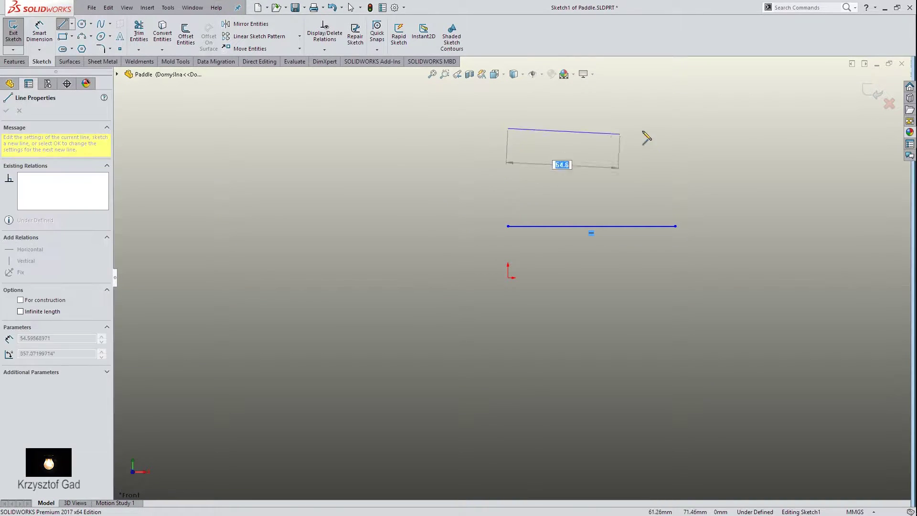
click(676, 128)
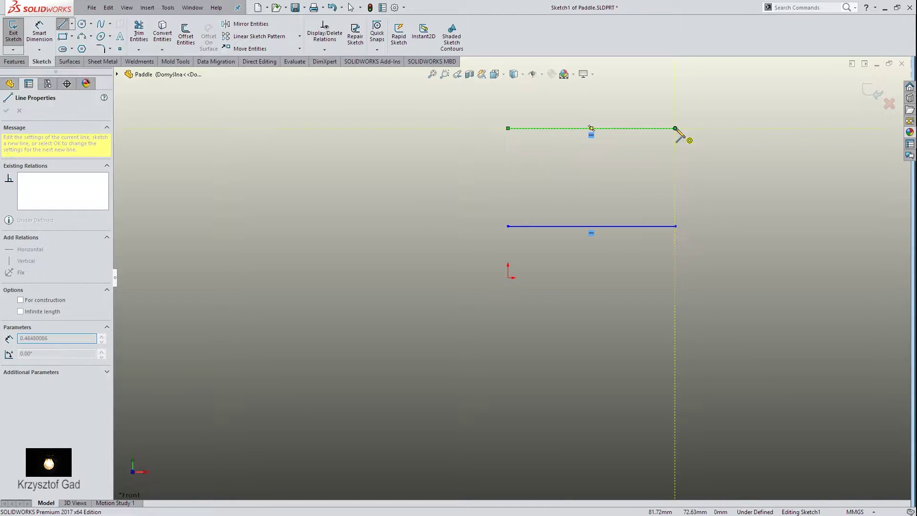
right_click(634, 172)
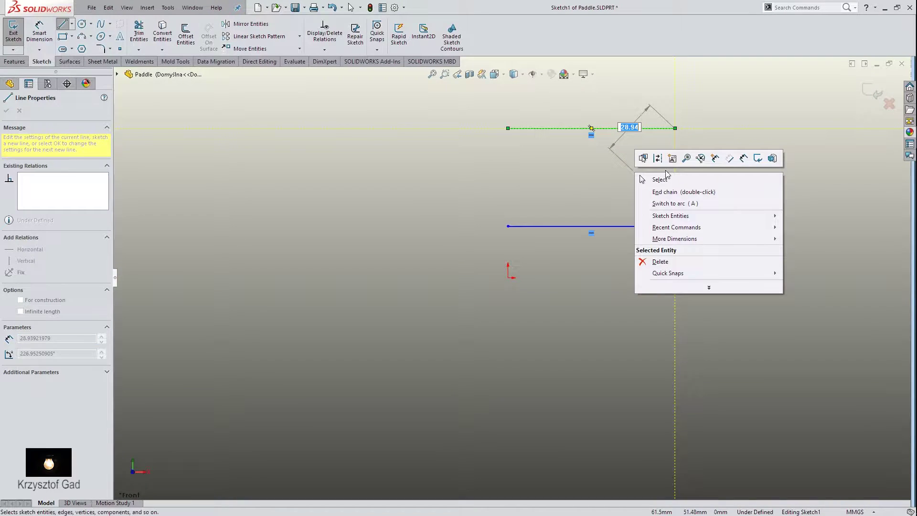
click(743, 158)
click(634, 228)
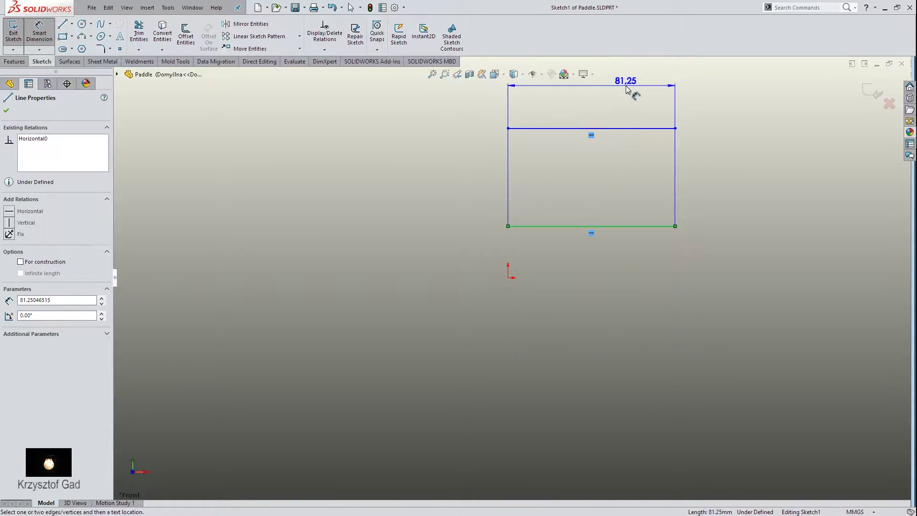
- Dimension the lines to 633 mm long and place the lower line 194 mm above the origin
click(626, 89)
text(633)
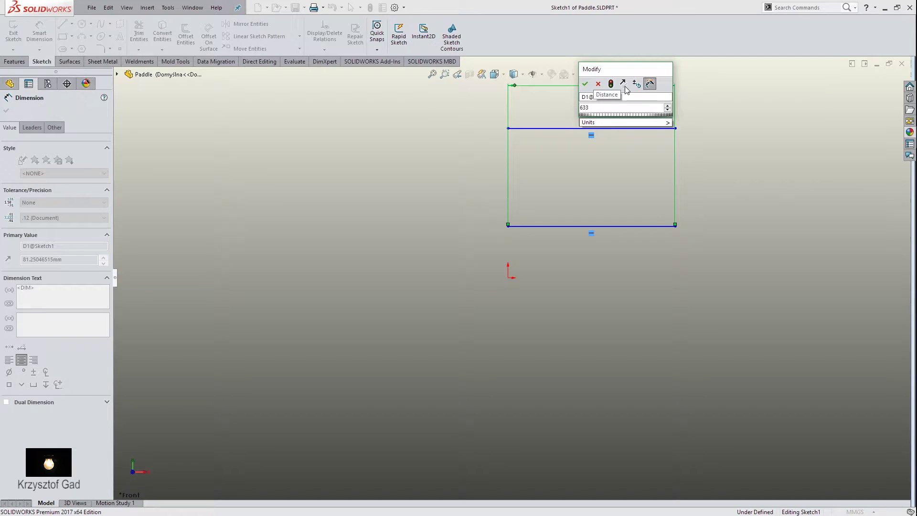
key(Return)
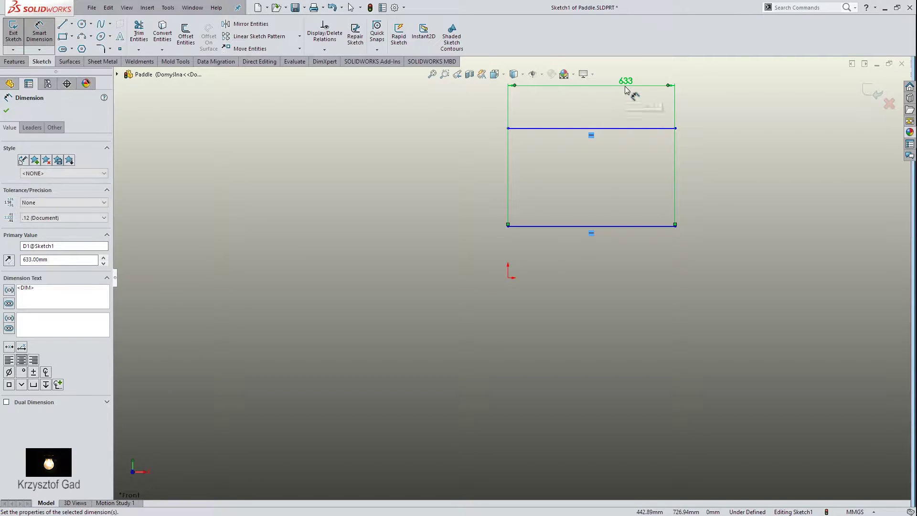
click(517, 228)
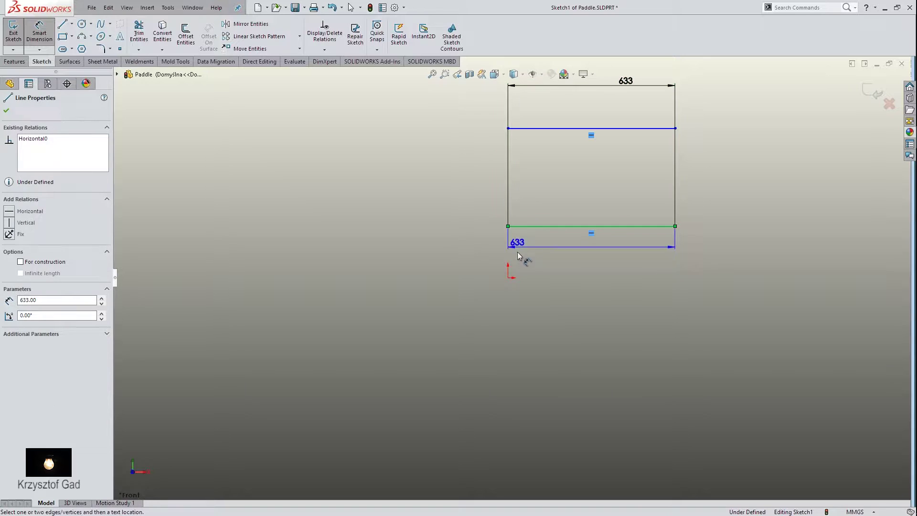
click(507, 277)
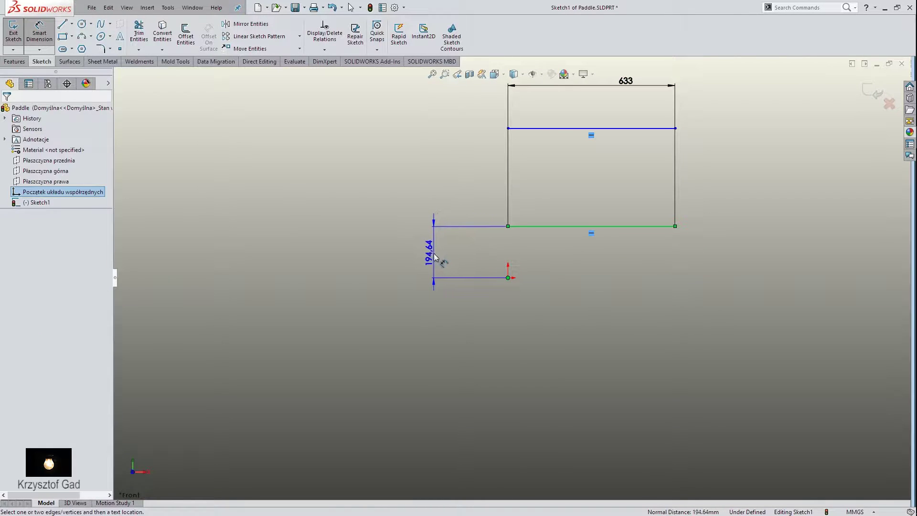
click(437, 259)
text(194)
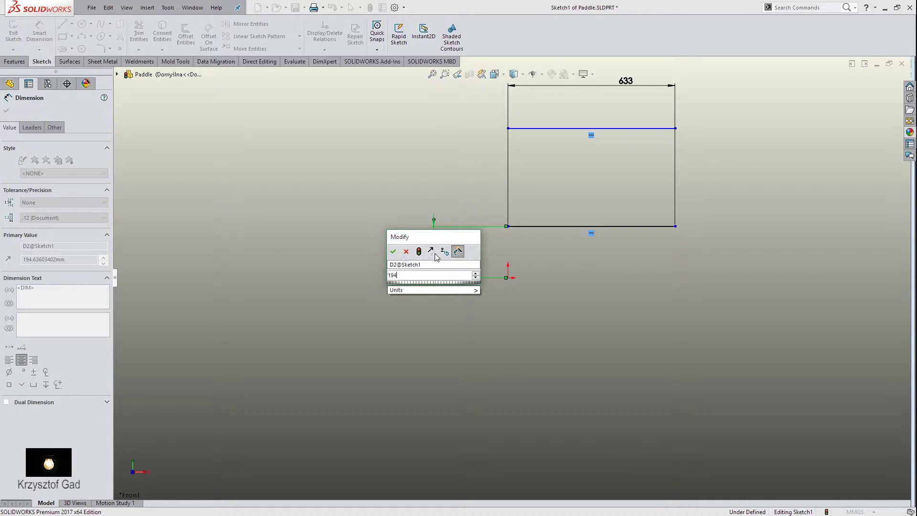
key(Return)
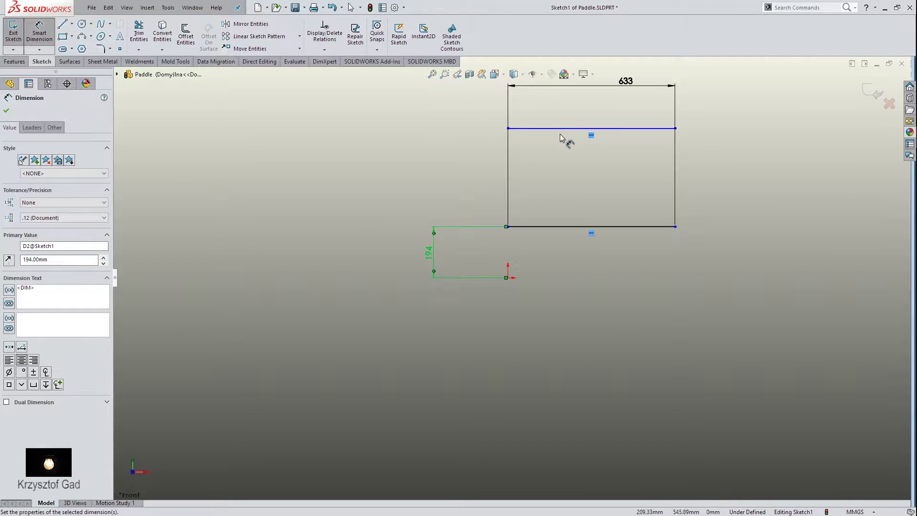
- Place the upper line 418 mm above the origin and fit the sketch in view
click(557, 129)
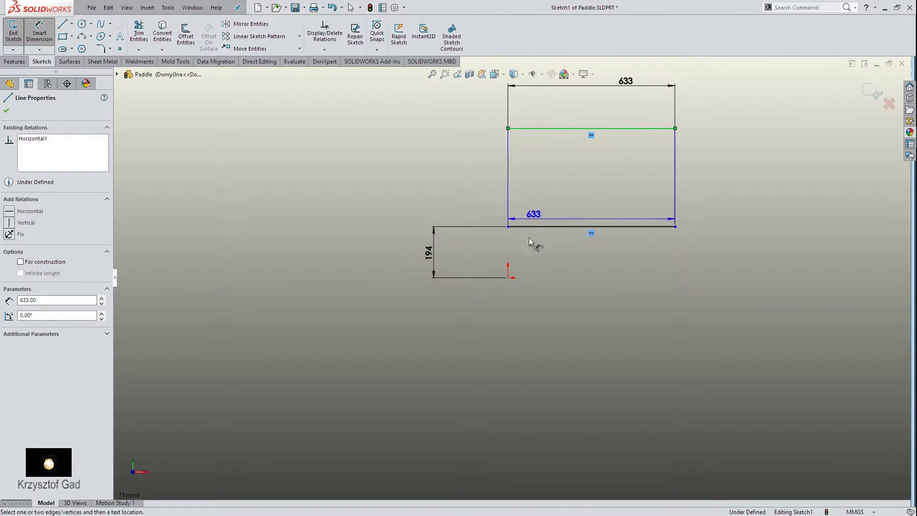
click(509, 279)
click(404, 237)
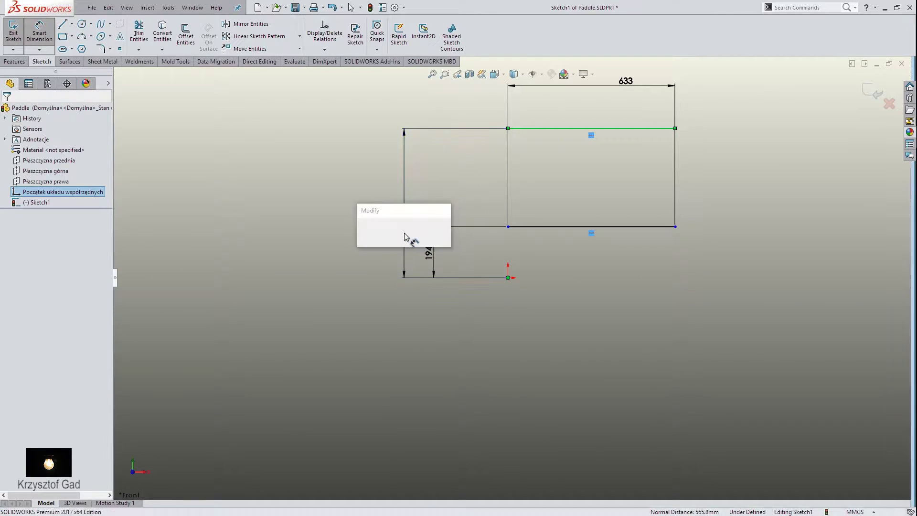
text(418)
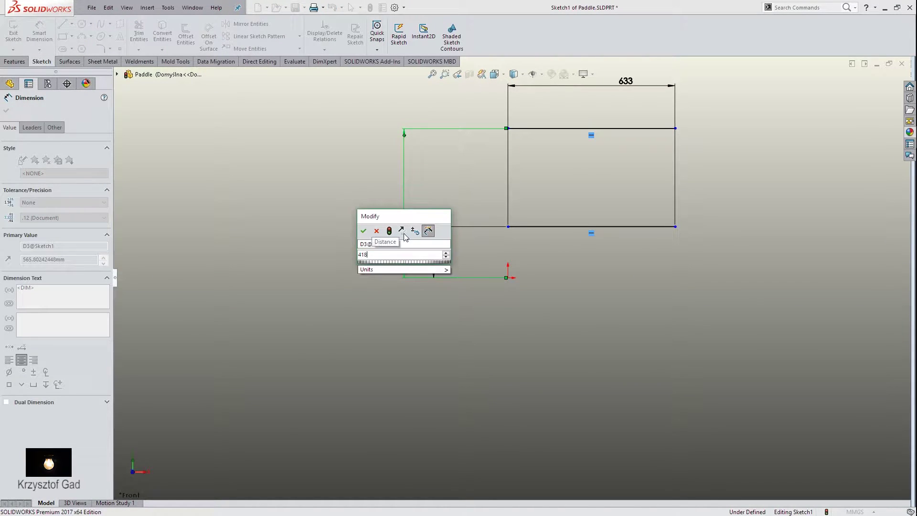
key(Return)
key(f)
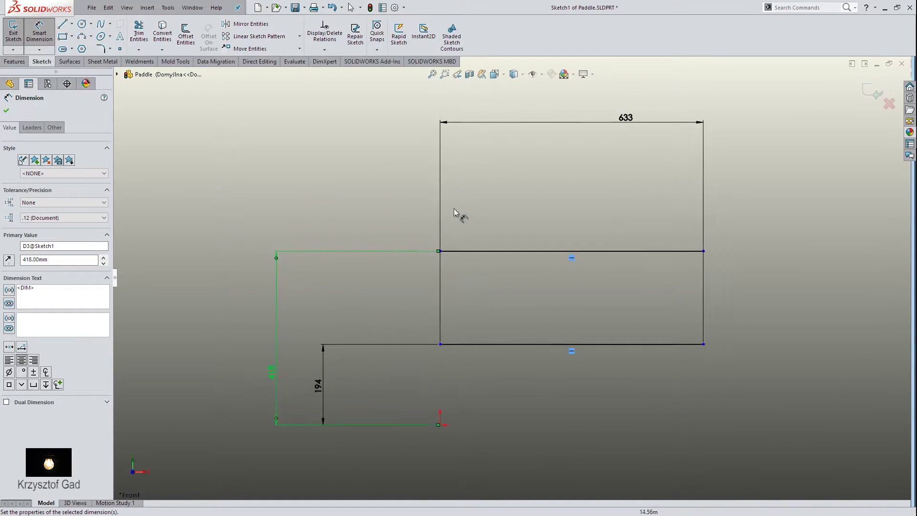
key(Escape)
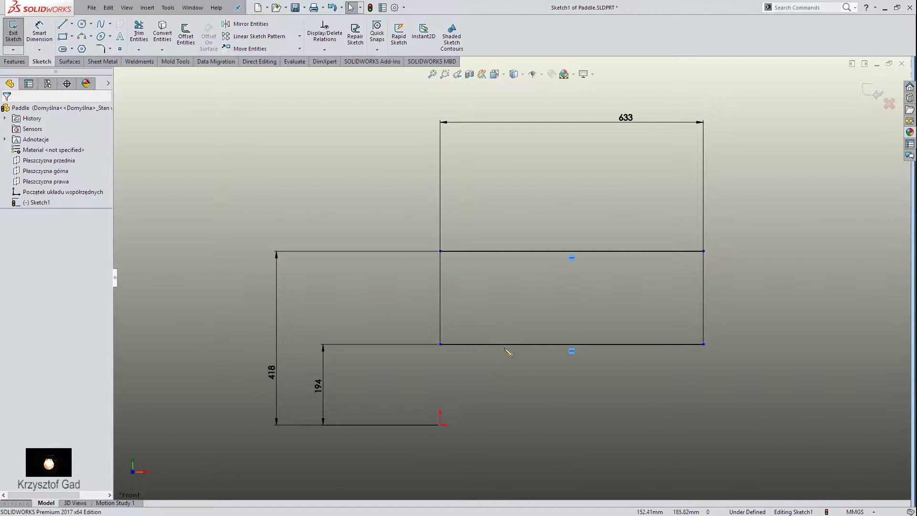
- Convert both horizontal lines into construction lines
click(511, 347)
ctrl+click(513, 251)
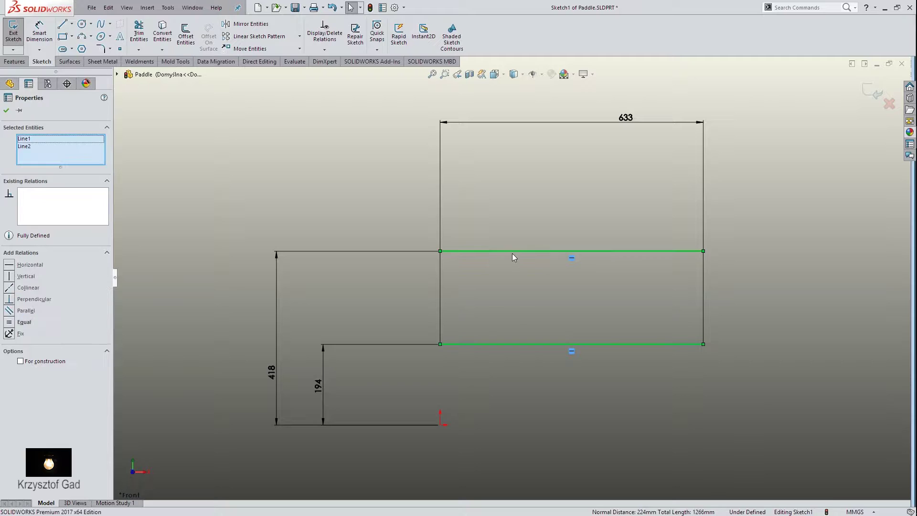
click(558, 231)
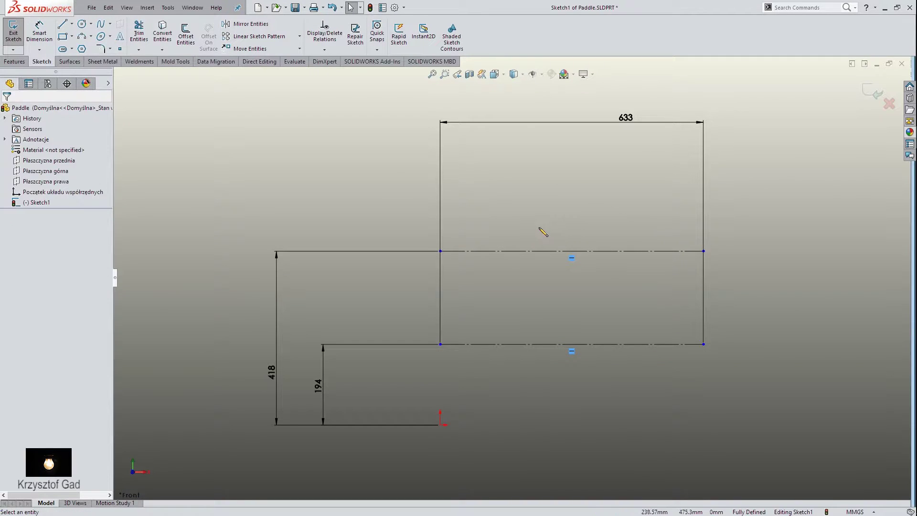
click(67, 27)
- Draw the three-segment edge profile: short bottom tab, vertical line, short top tab
scroll(419, 290, down, 3)
scroll(426, 341, down, 3)
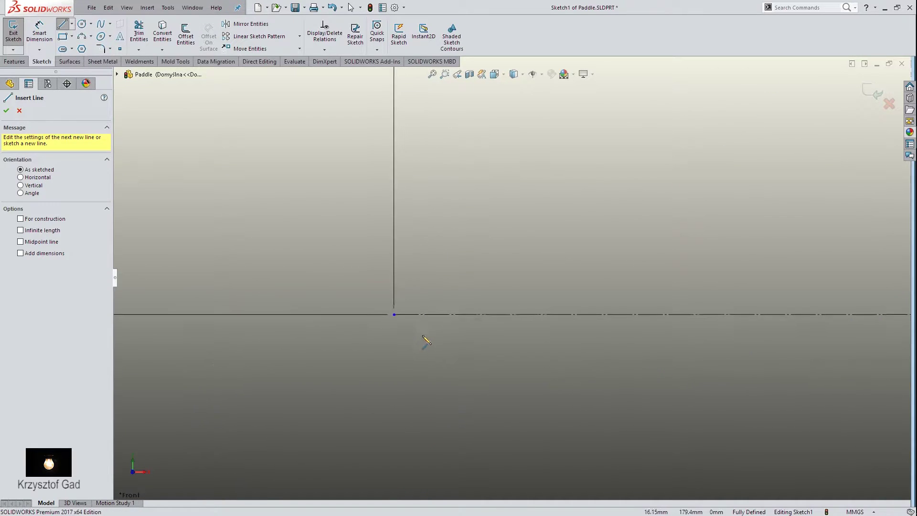
click(434, 319)
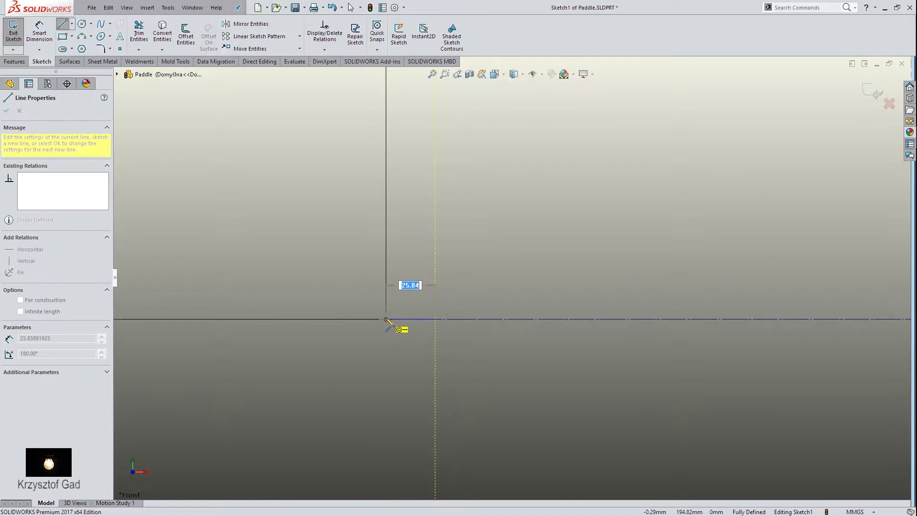
click(386, 319)
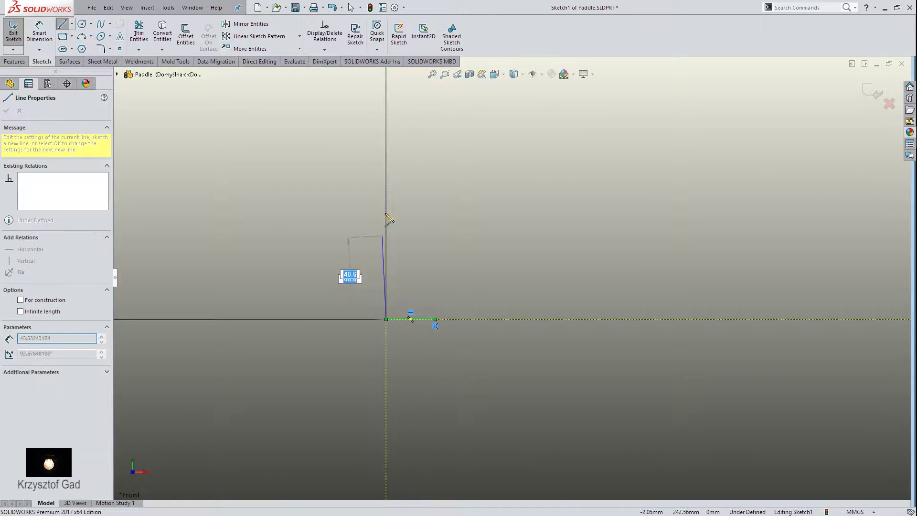
click(385, 139)
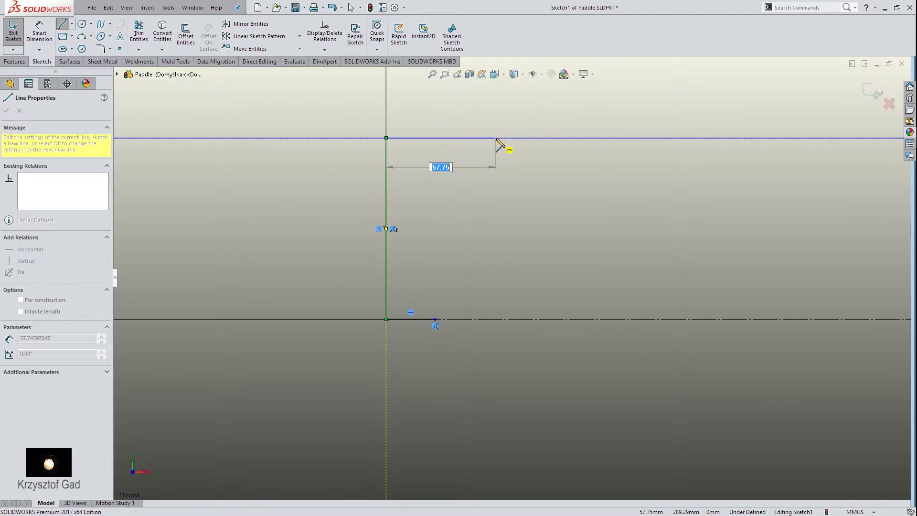
click(496, 138)
right_click(495, 168)
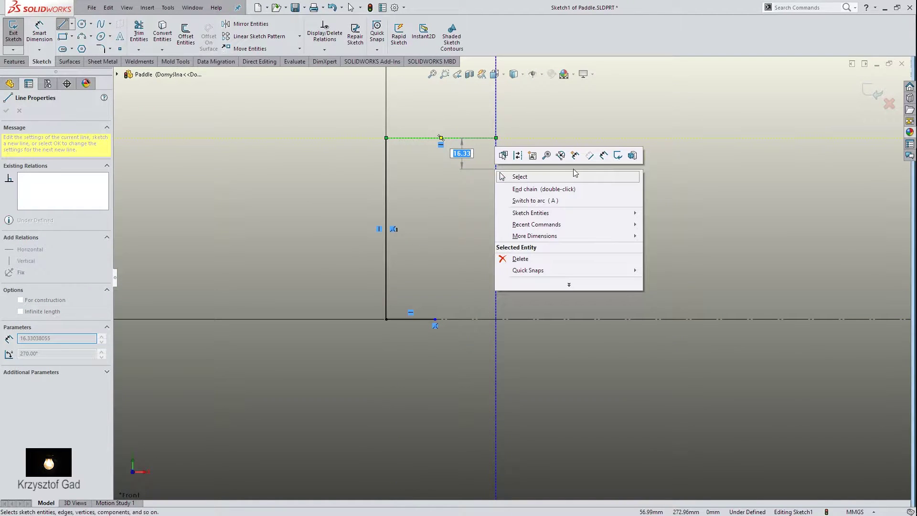
click(612, 155)
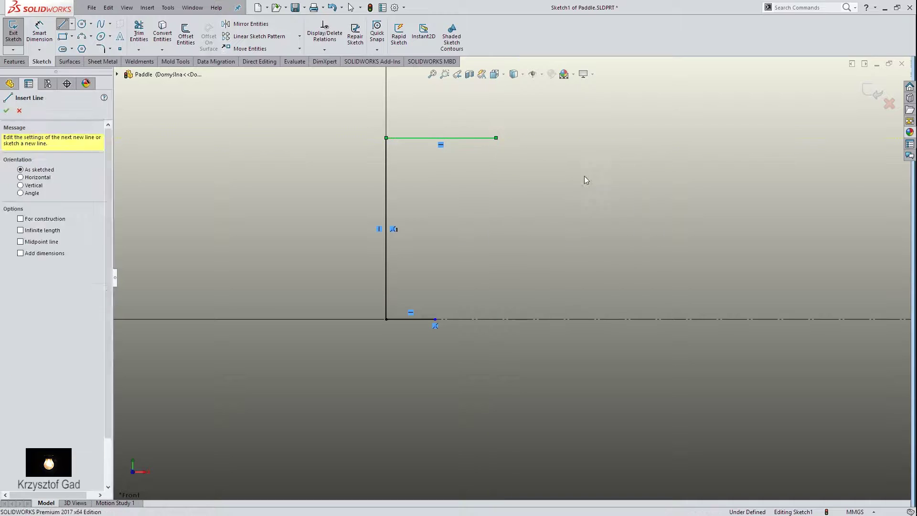
- Dimension the bottom tab to 5 mm and the vertical line to 40 mm
click(397, 320)
click(406, 361)
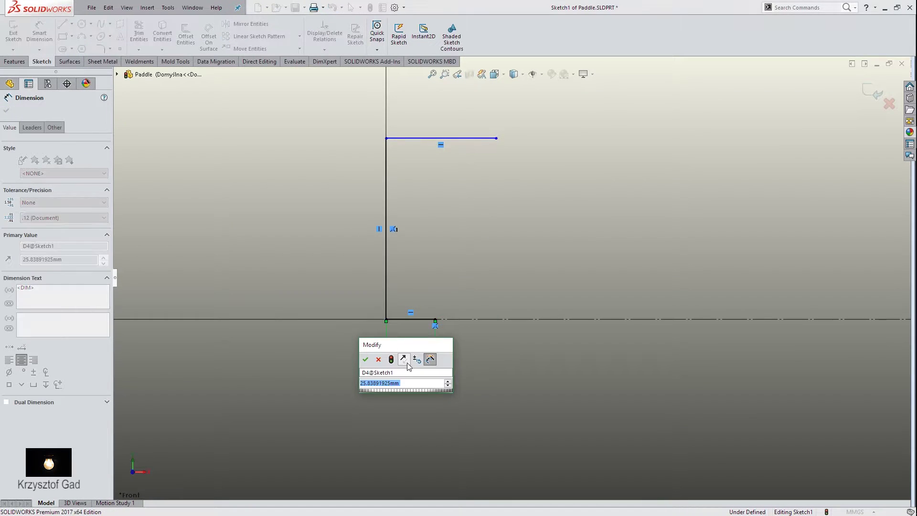
text(5)
key(Return)
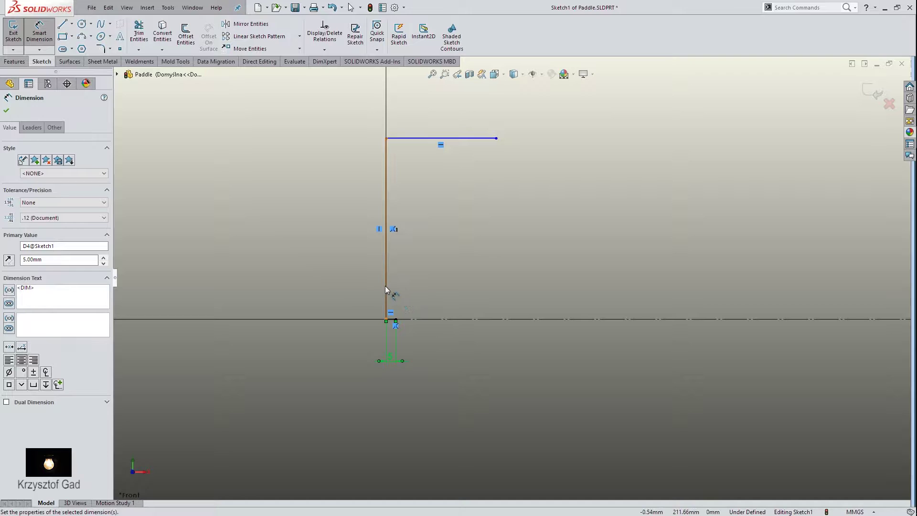
click(385, 290)
click(336, 250)
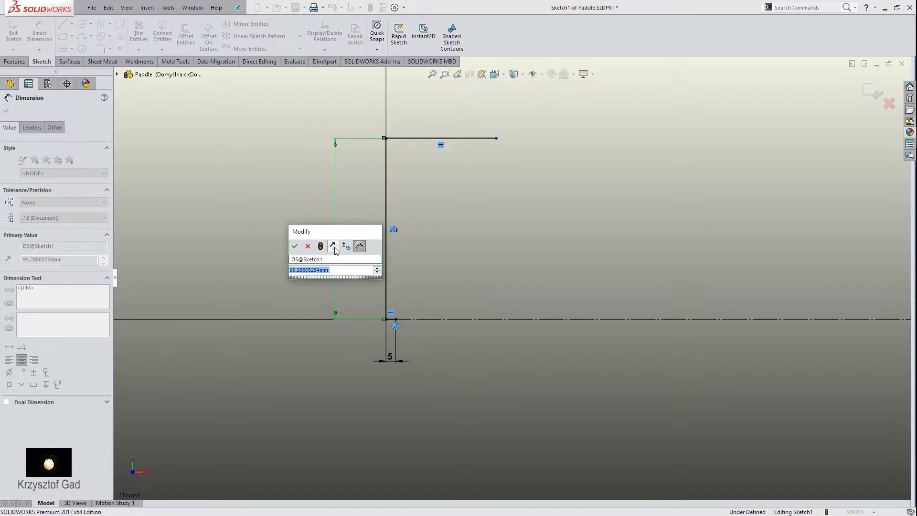
text(40)
key(Return)
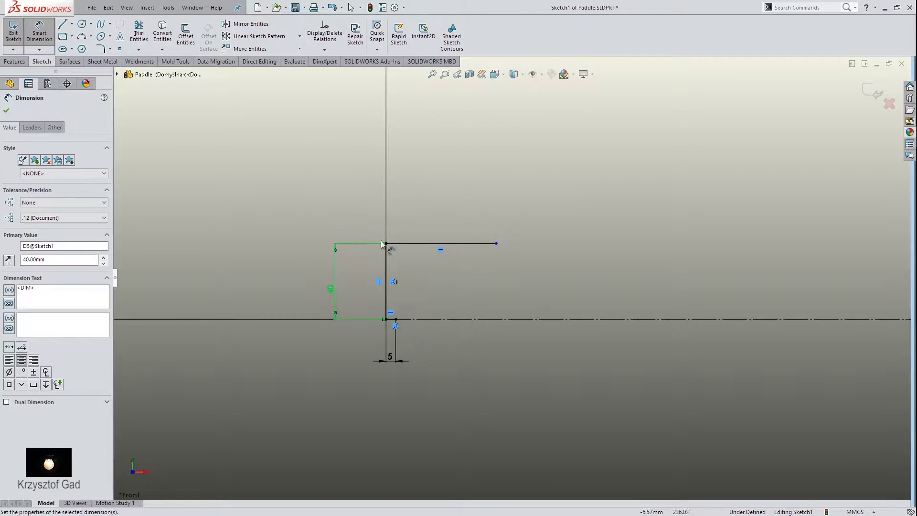
- Dimension the top tab to 5 mm and move the dimension labels closer to the profile
click(433, 242)
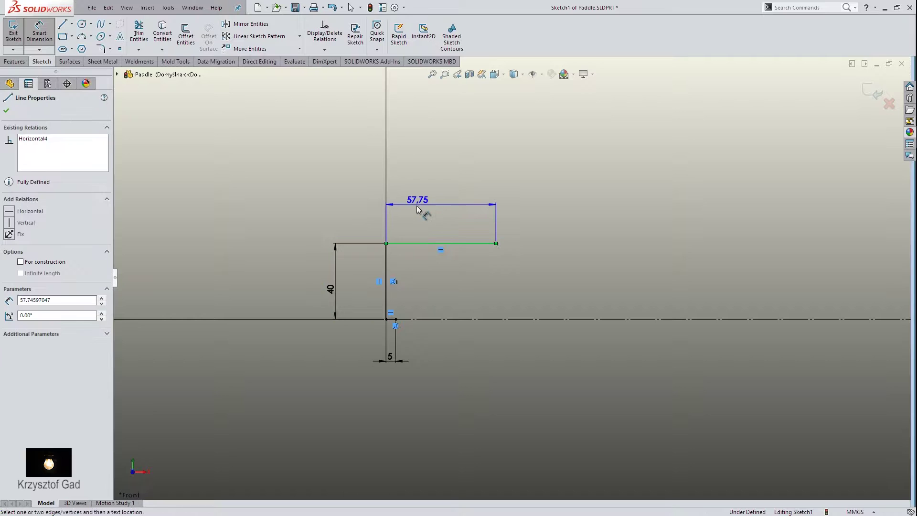
click(366, 221)
text(5)
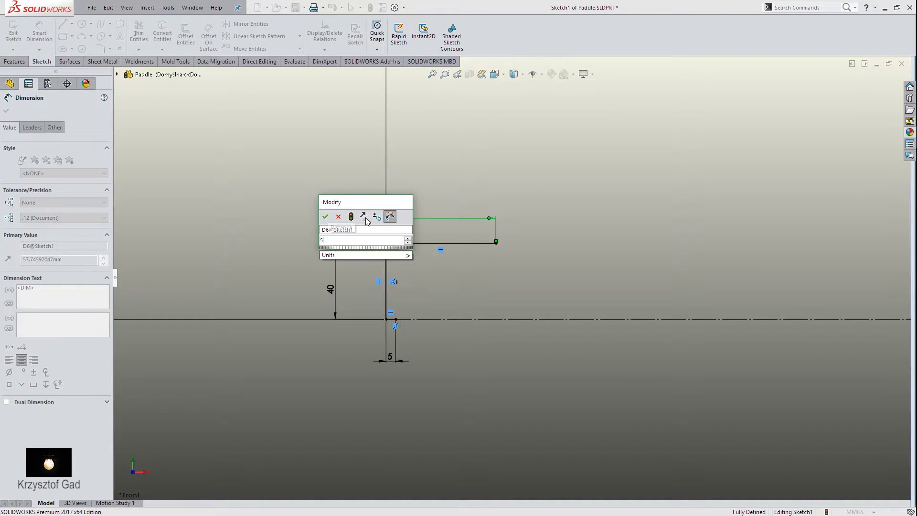
key(Return)
key(Escape)
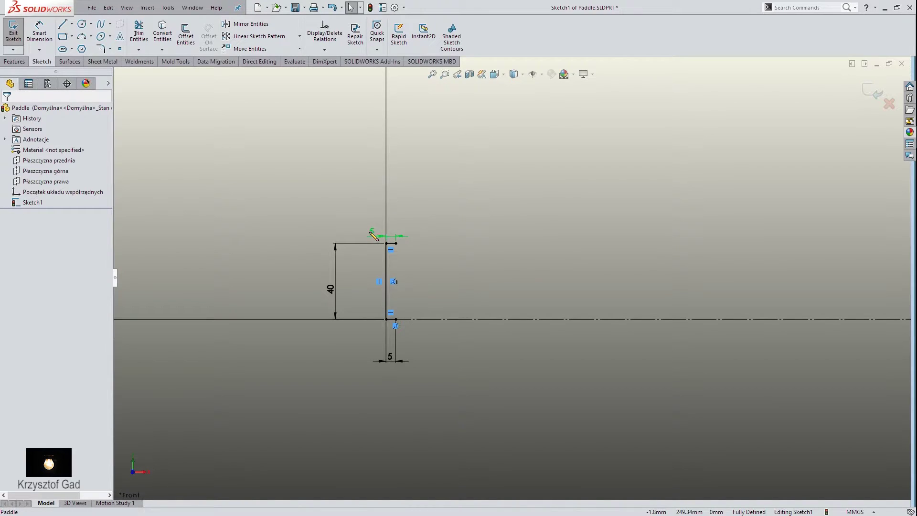
click(372, 226)
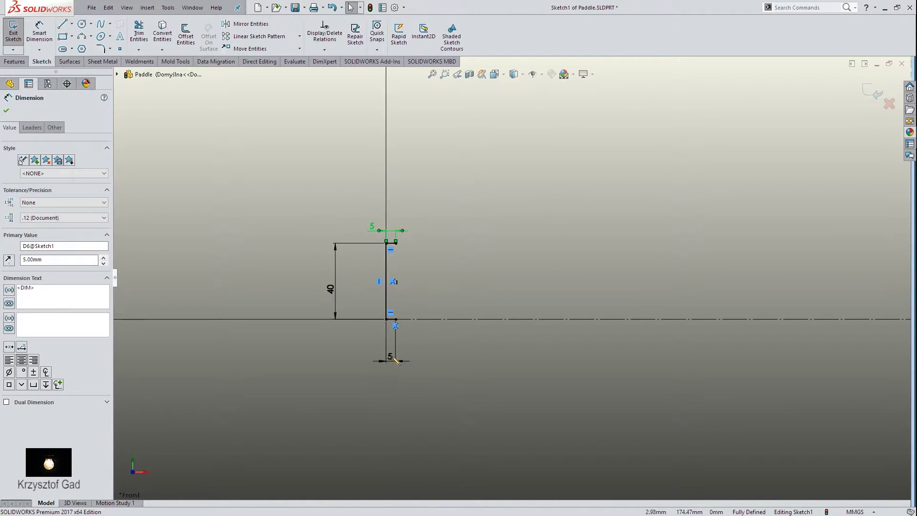
drag(395, 359, 389, 340)
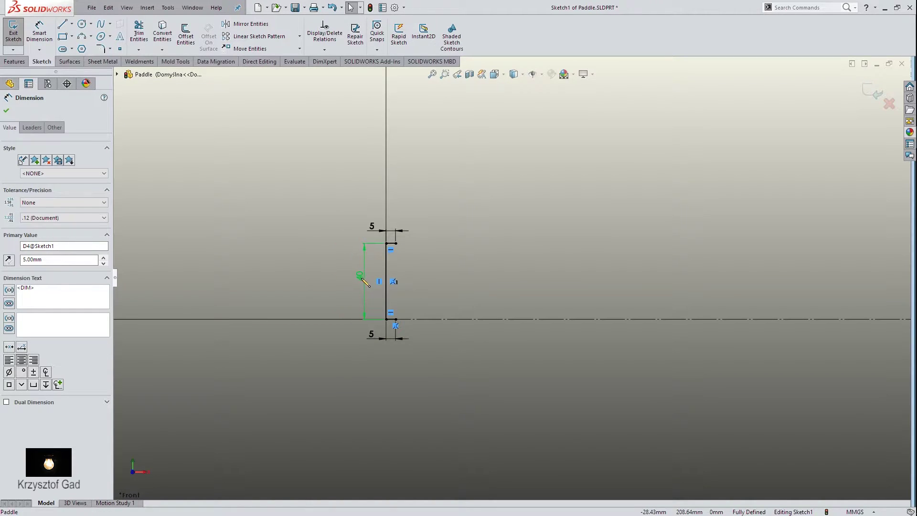
key(Escape)
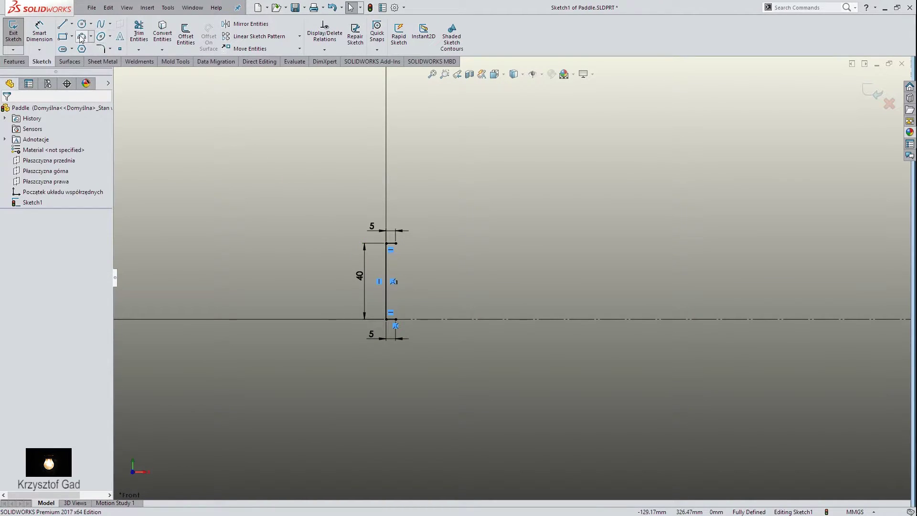
- Draw a three-point arc rising up and right from the bottom tab's end
click(81, 38)
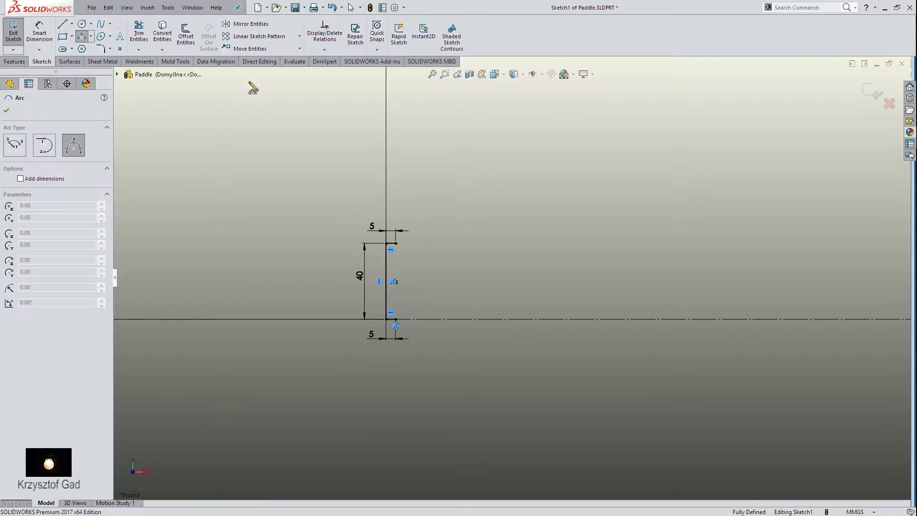
click(395, 319)
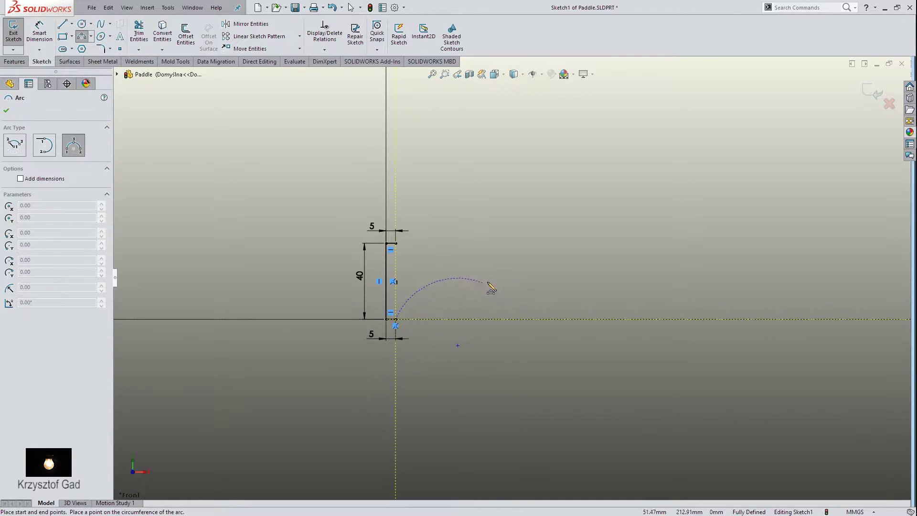
click(535, 277)
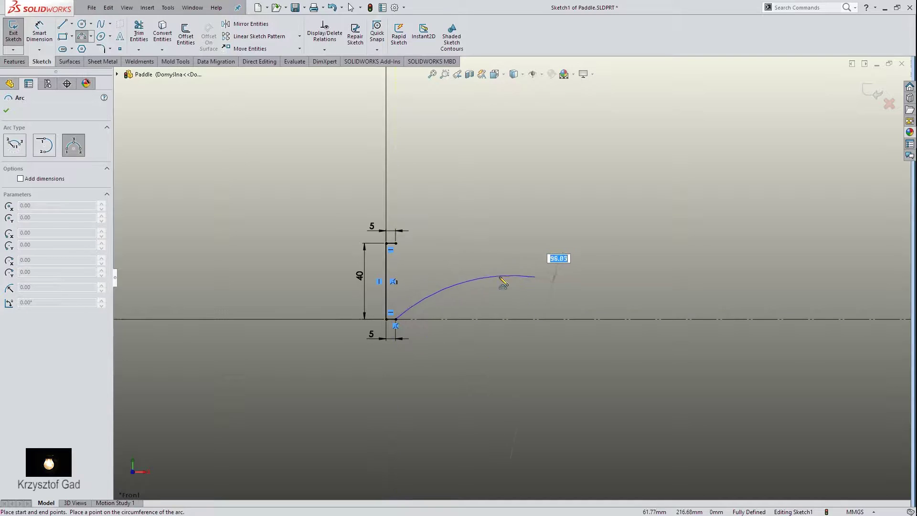
click(483, 286)
key(Escape)
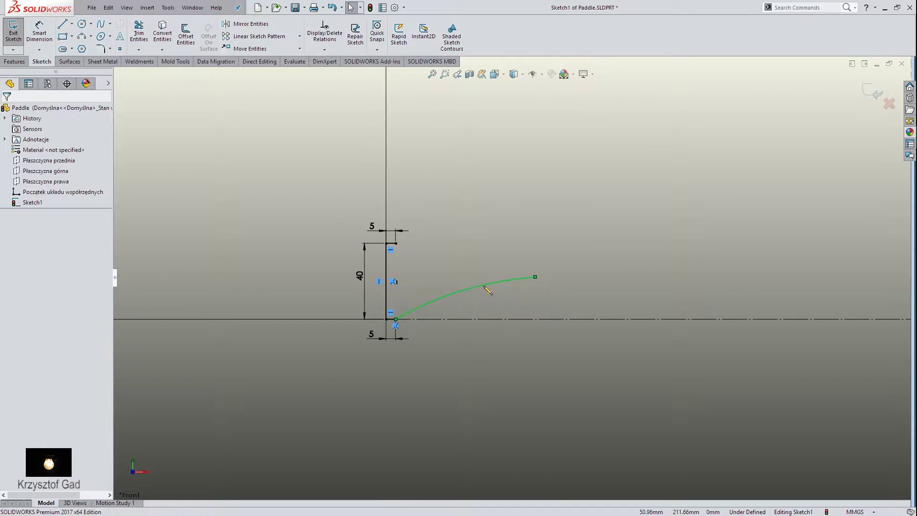
- Draw a long horizontal line running right from the arc's end
click(62, 24)
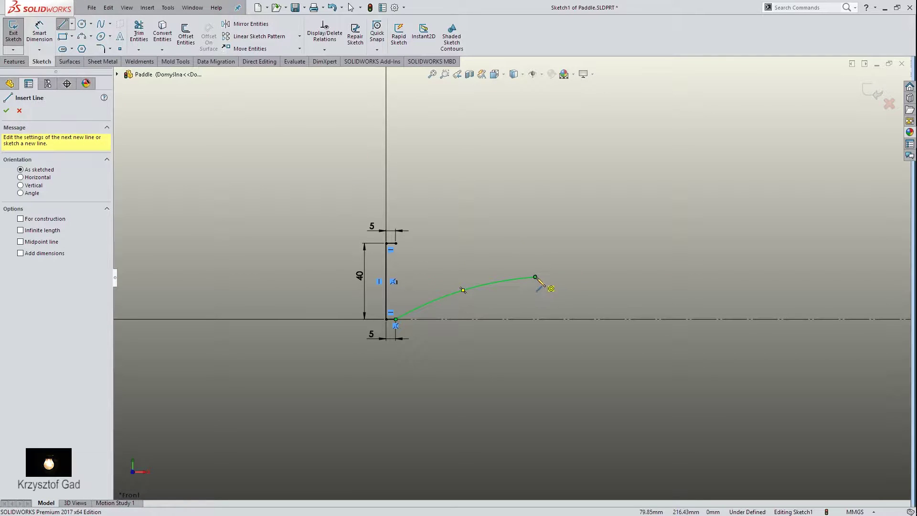
click(535, 277)
scroll(535, 267, up, 5)
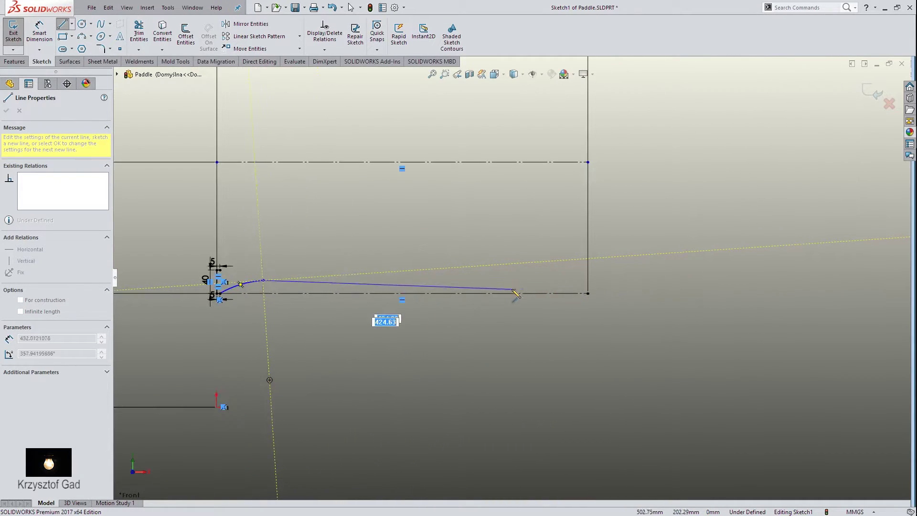
click(562, 280)
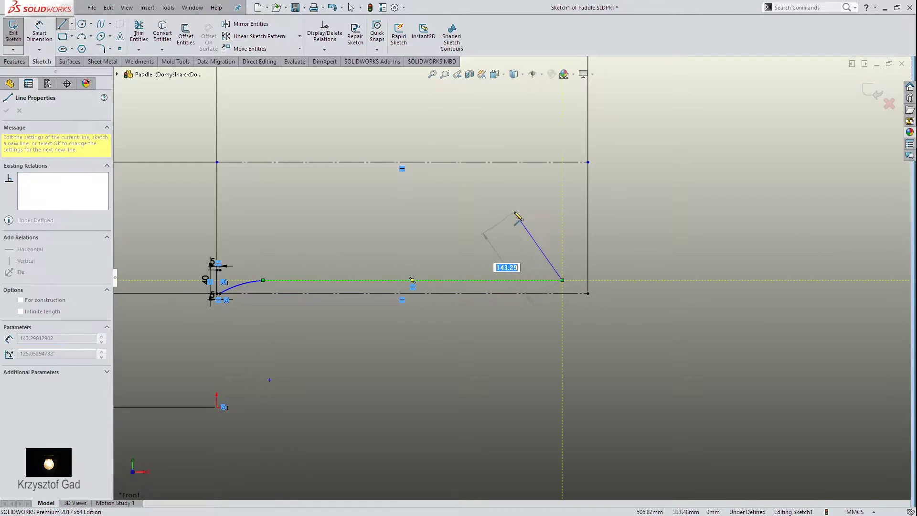
- Draw a three-point arc from the long line's right end down to the axis
click(80, 36)
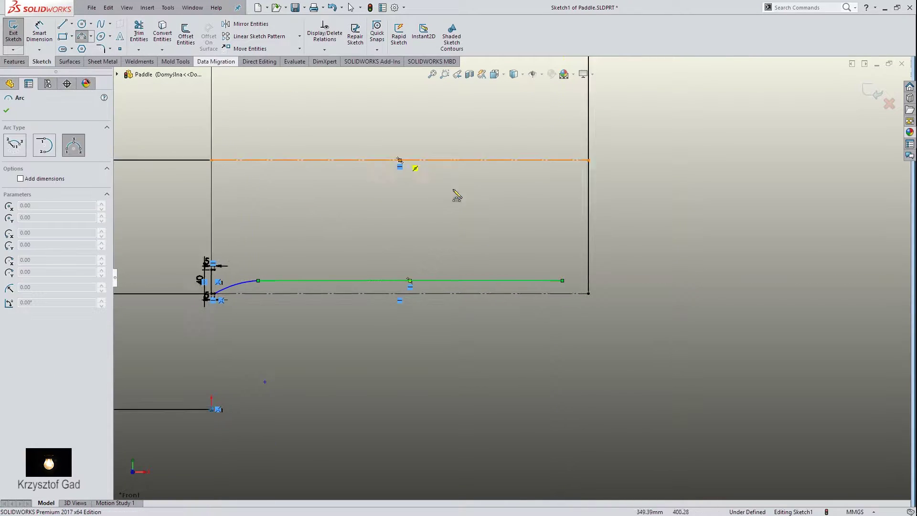
scroll(575, 278, down, 5)
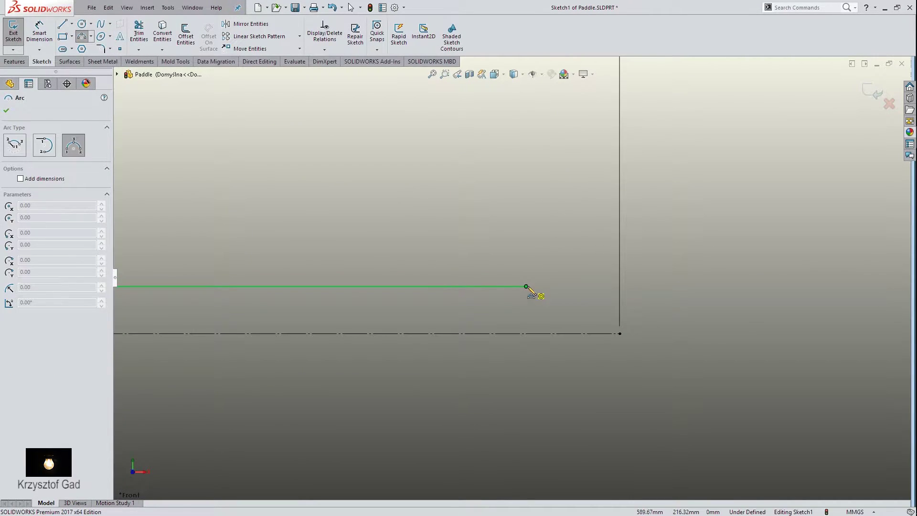
drag(526, 286, 619, 334)
click(576, 299)
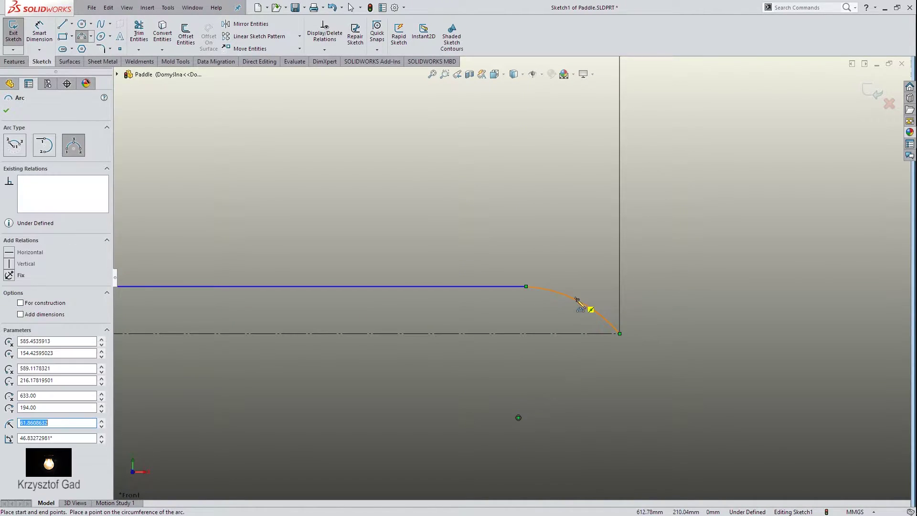
key(Escape)
- Make the new arc tangent to the long horizontal line
click(517, 287)
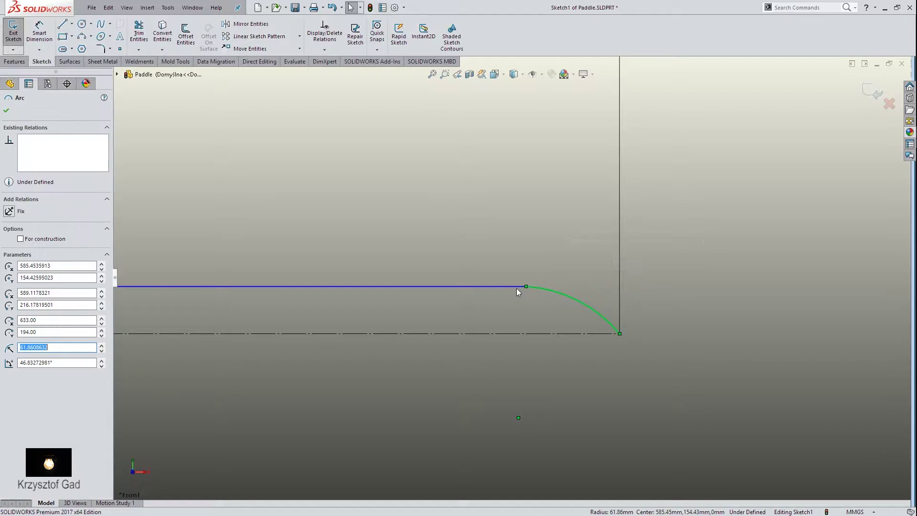
ctrl+click(516, 288)
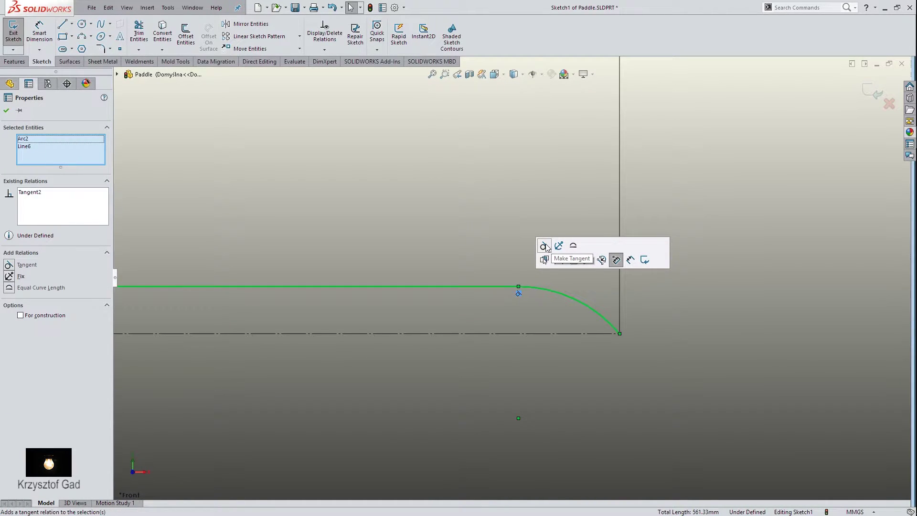
click(472, 238)
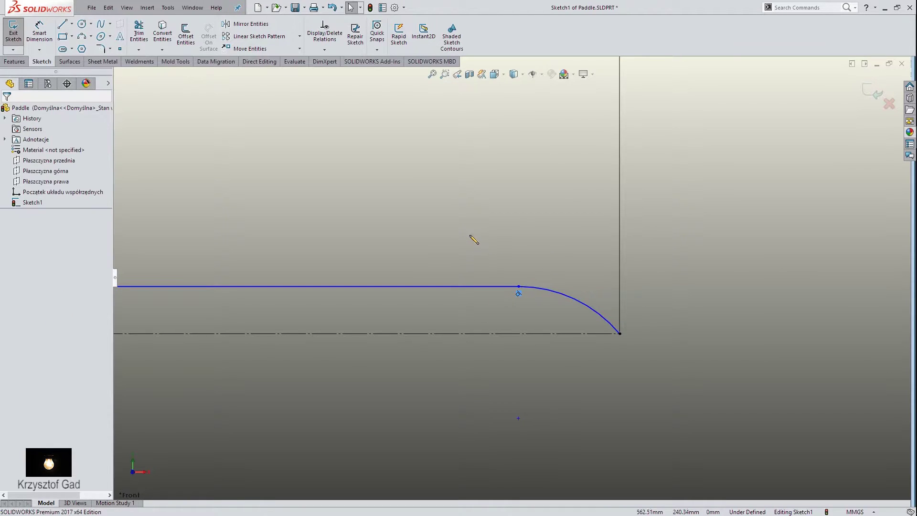
key(ctrl+Right)
key(ctrl+Right)
key(ctrl+Right)
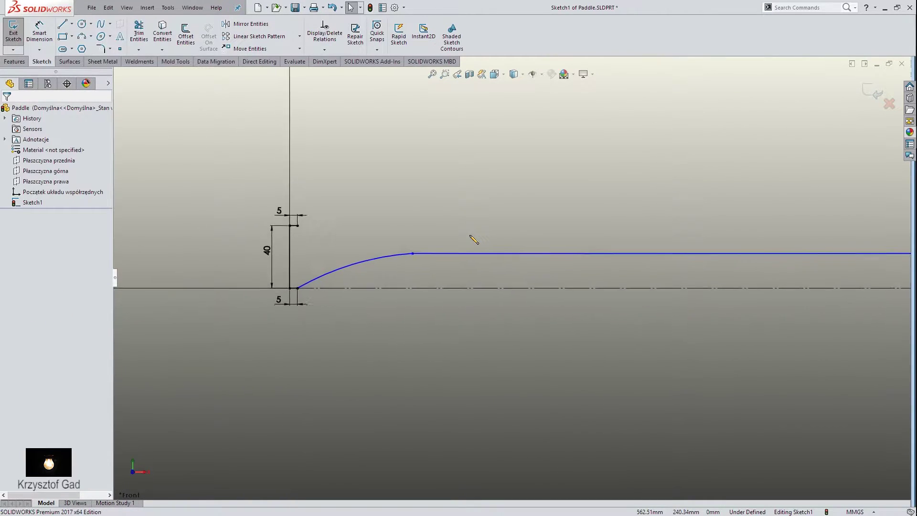
- Add a tangent relation between the long left arc and the horizontal line
click(448, 242)
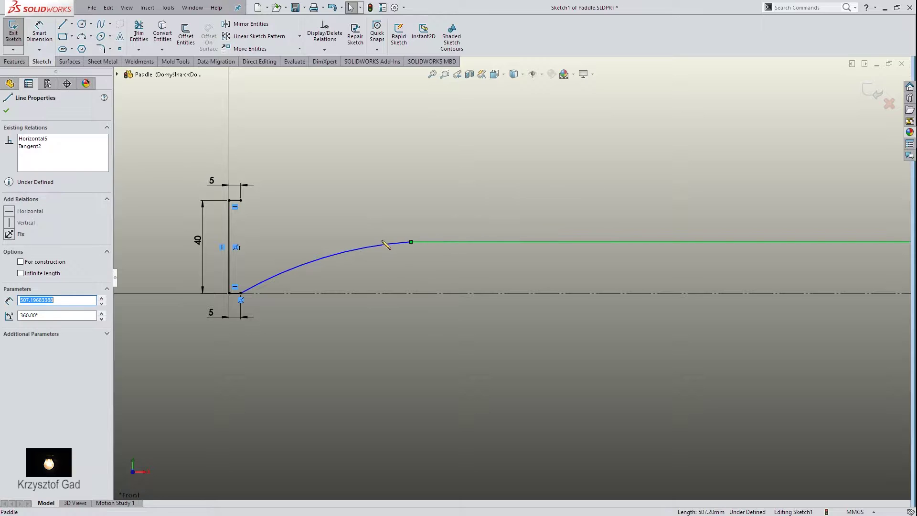
ctrl+click(380, 245)
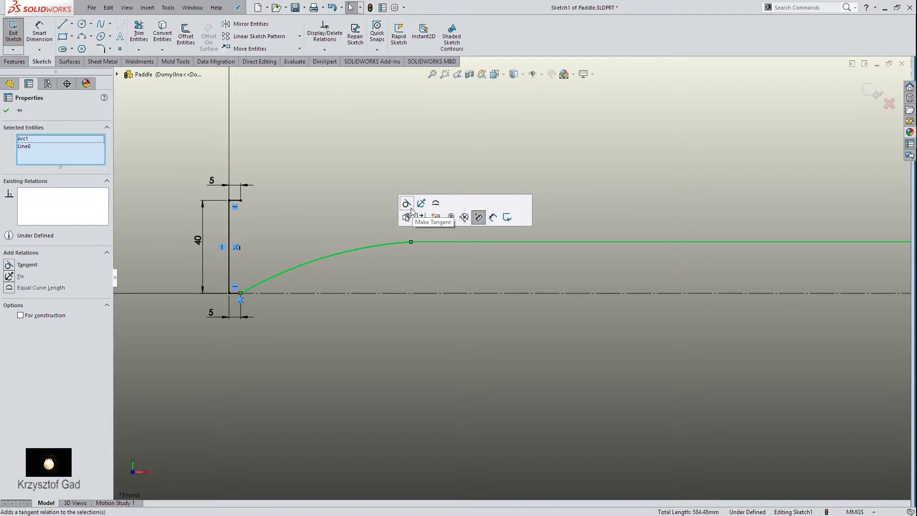
click(409, 206)
click(448, 270)
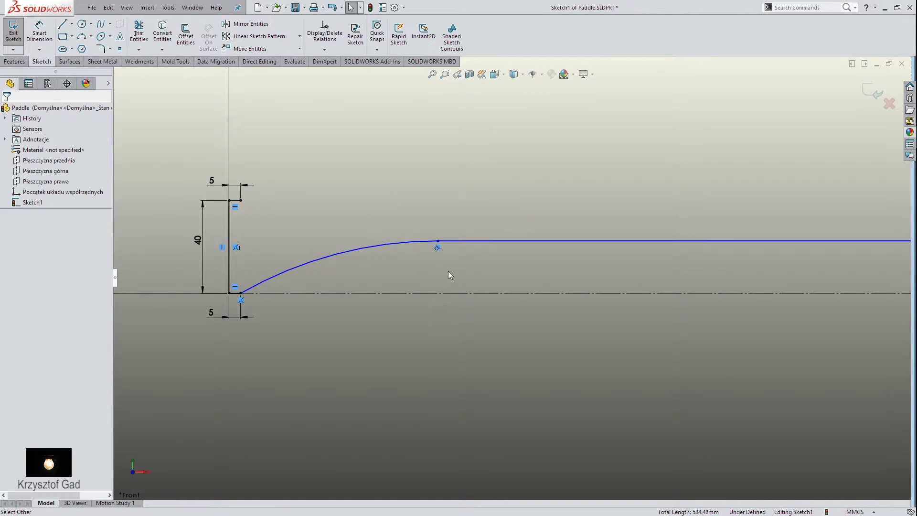
- Dimension the long arc to R500 mm and the corner arc to R479.5 mm
right_click(448, 272)
click(542, 260)
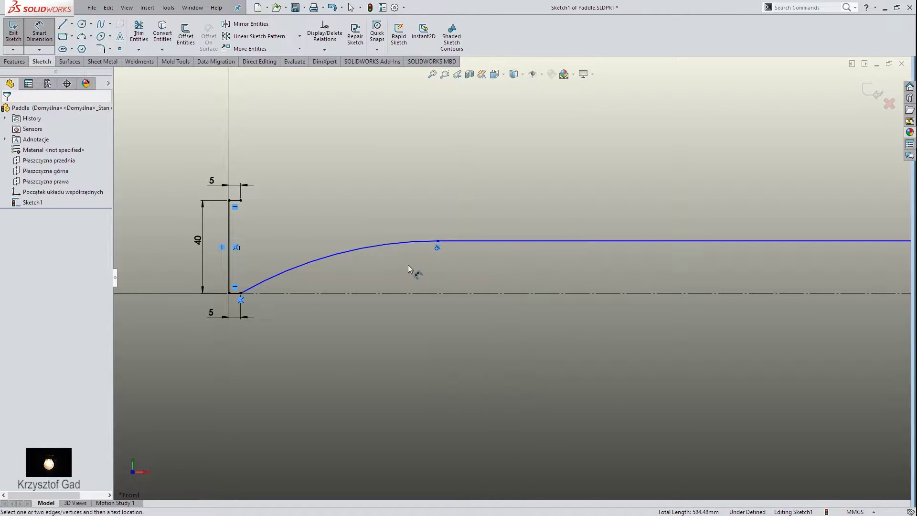
click(377, 248)
click(349, 210)
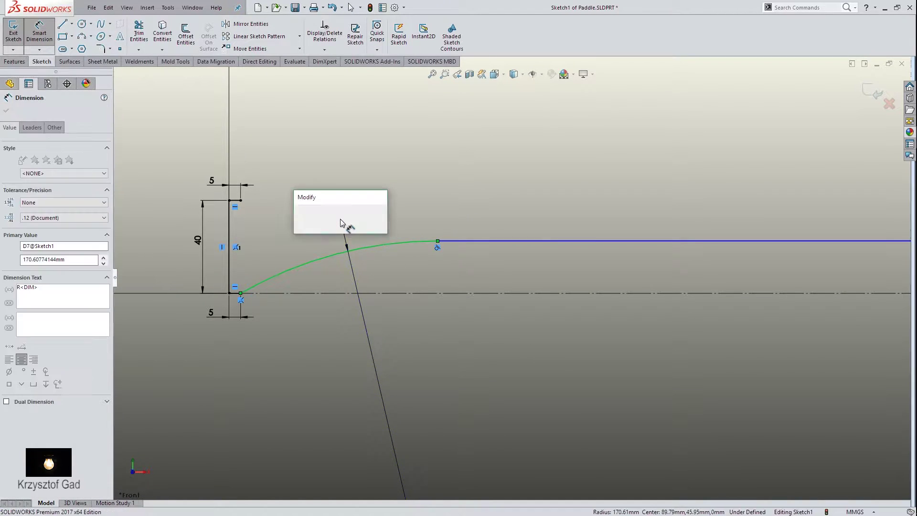
text(500)
key(Return)
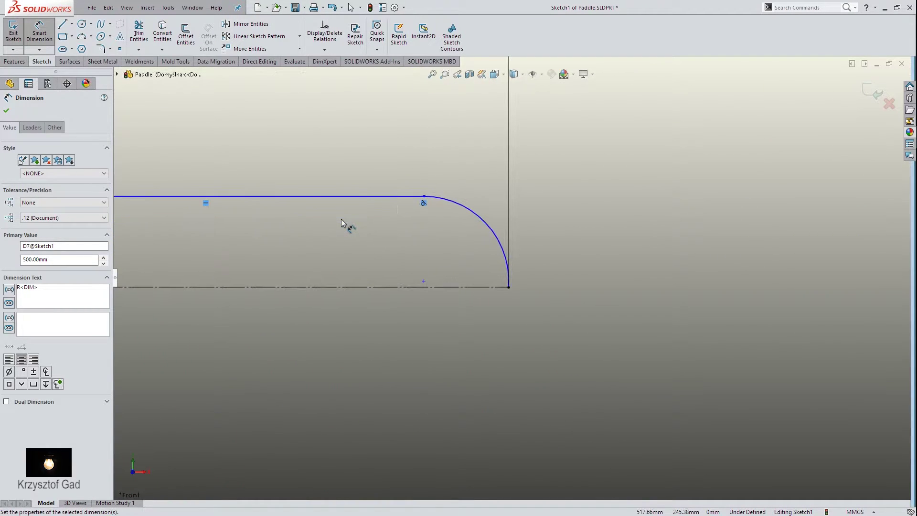
click(485, 225)
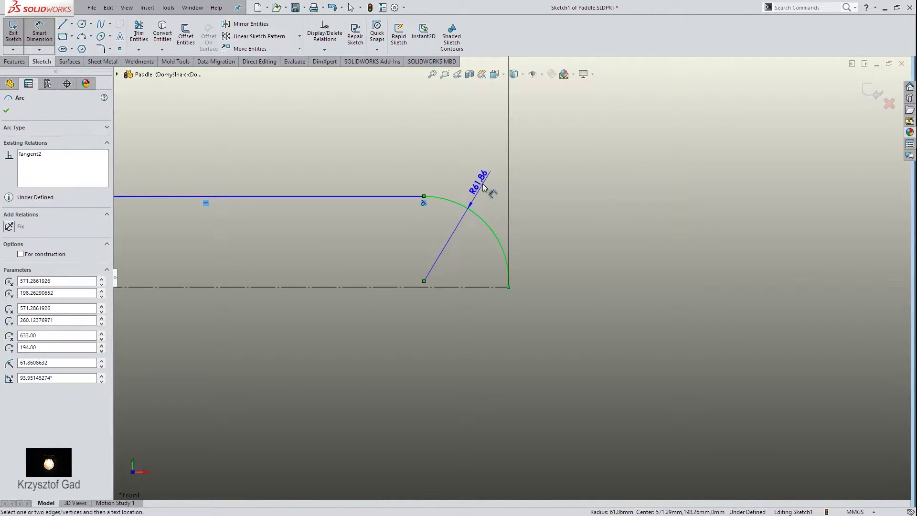
click(505, 194)
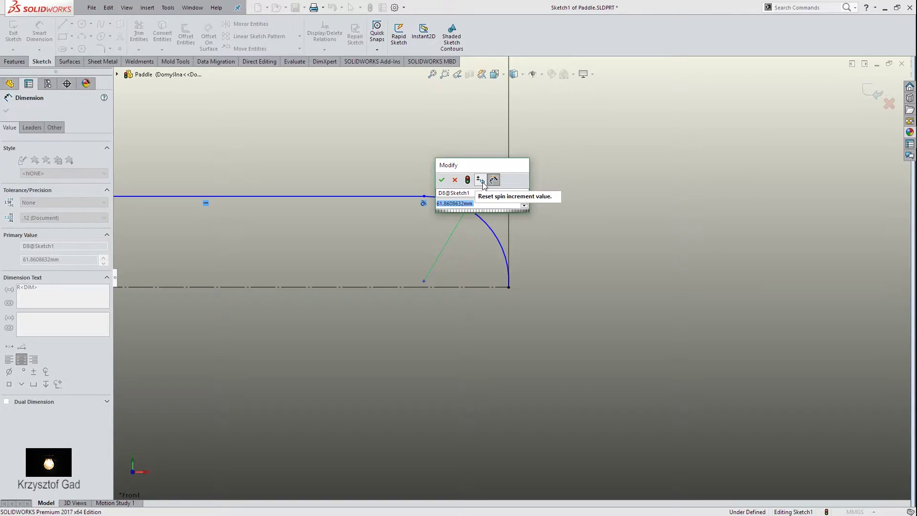
text(479,5)
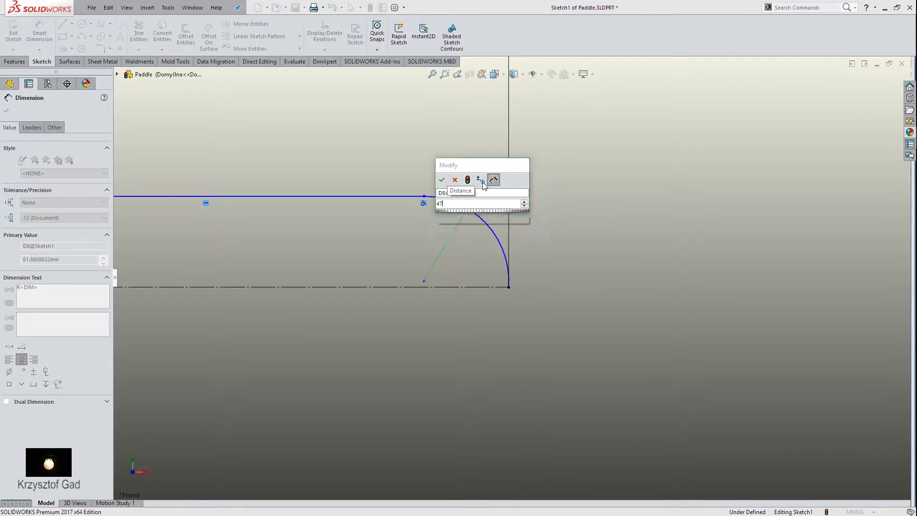
key(Return)
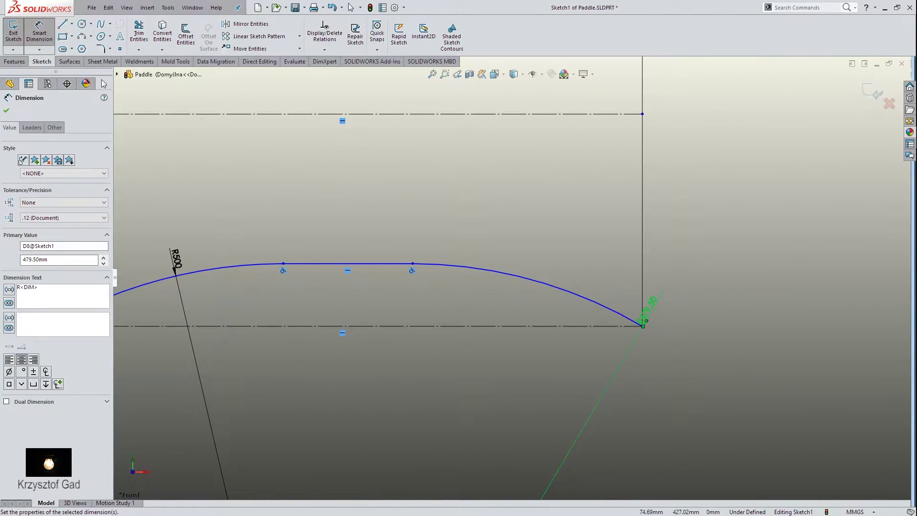
click(64, 25)
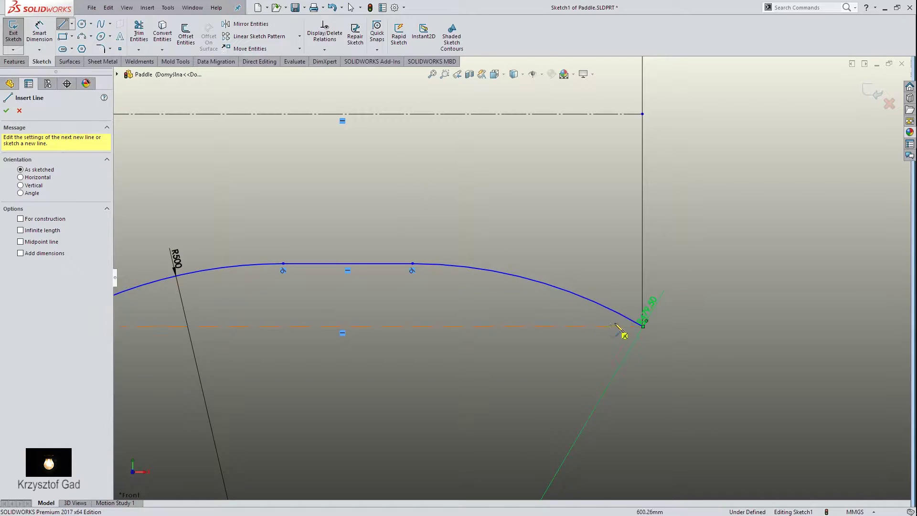
- Draw a short vertical line up from the R479.50 arc's end and move its radius label aside
click(642, 326)
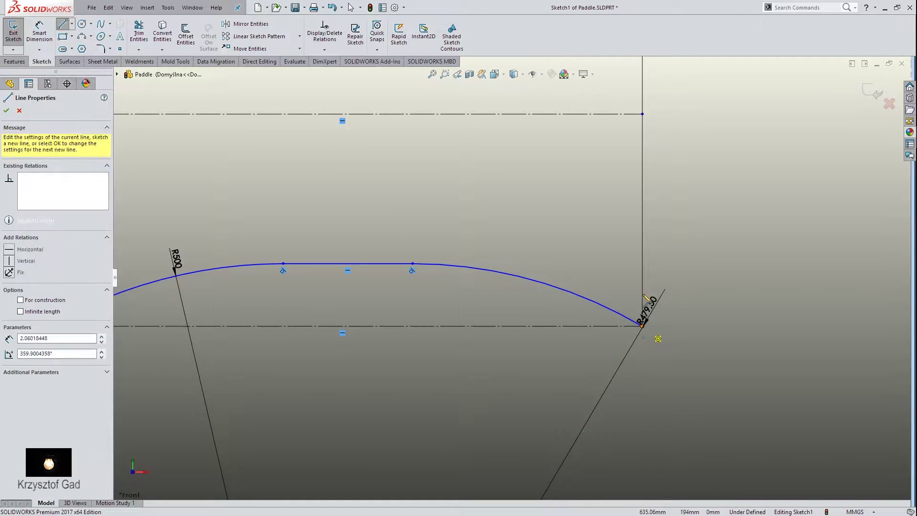
click(643, 244)
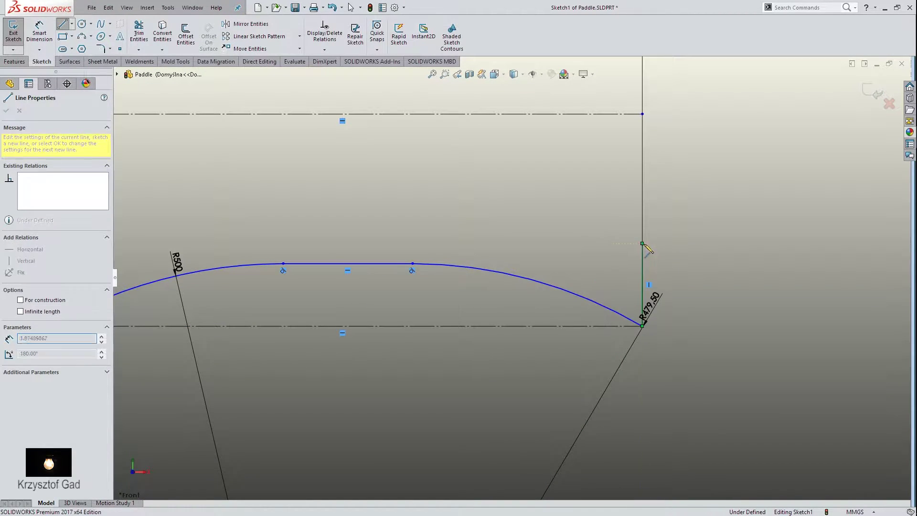
key(Escape)
drag(648, 310, 622, 302)
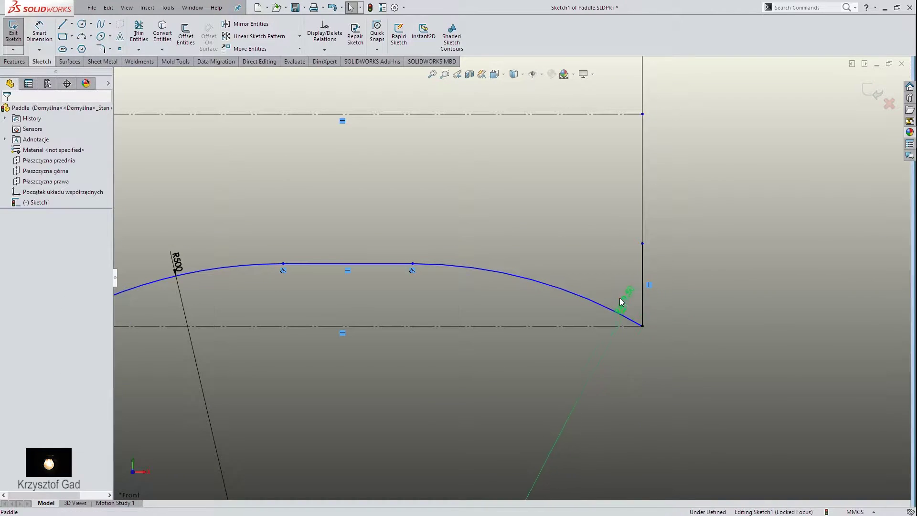
click(261, 152)
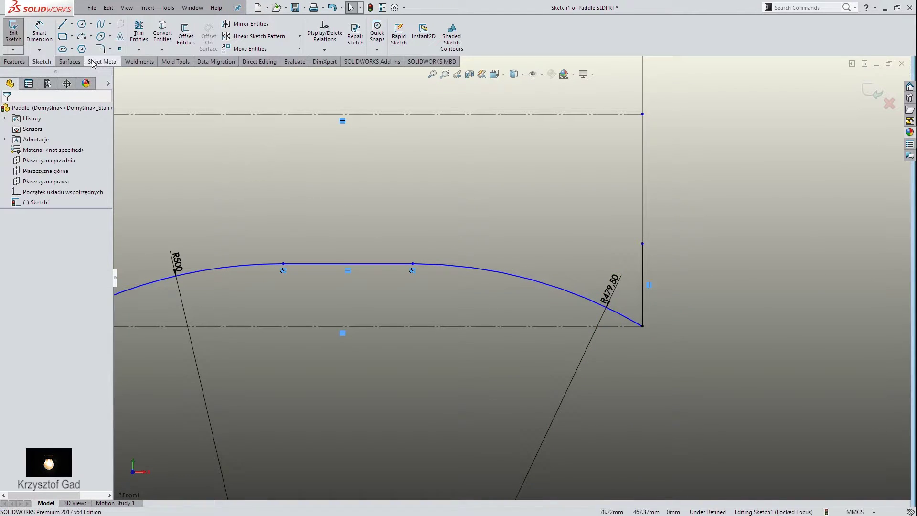
- Add a three-point corner arc, then a long horizontal line running left from it
click(82, 36)
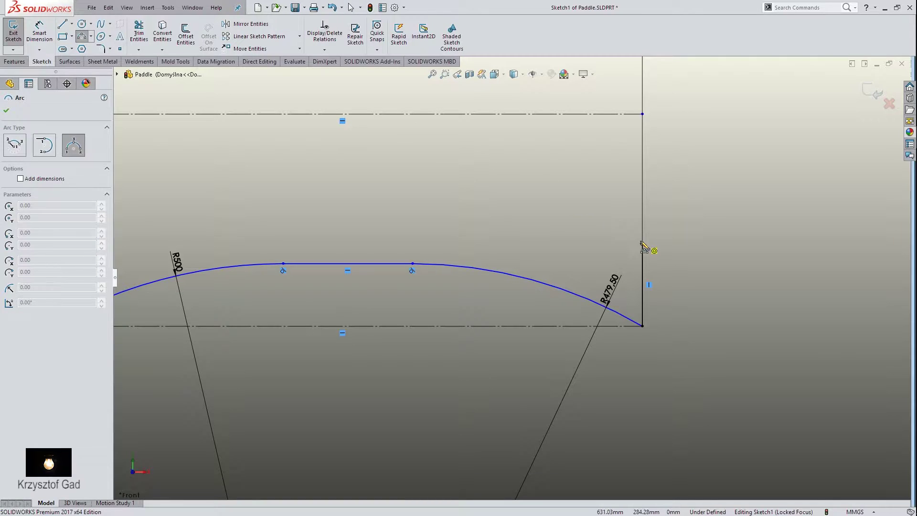
click(577, 207)
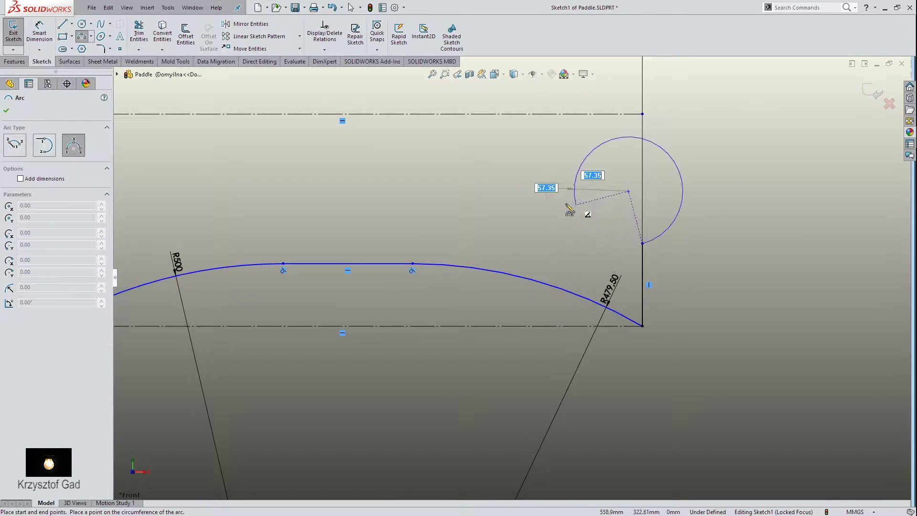
click(596, 214)
key(Escape)
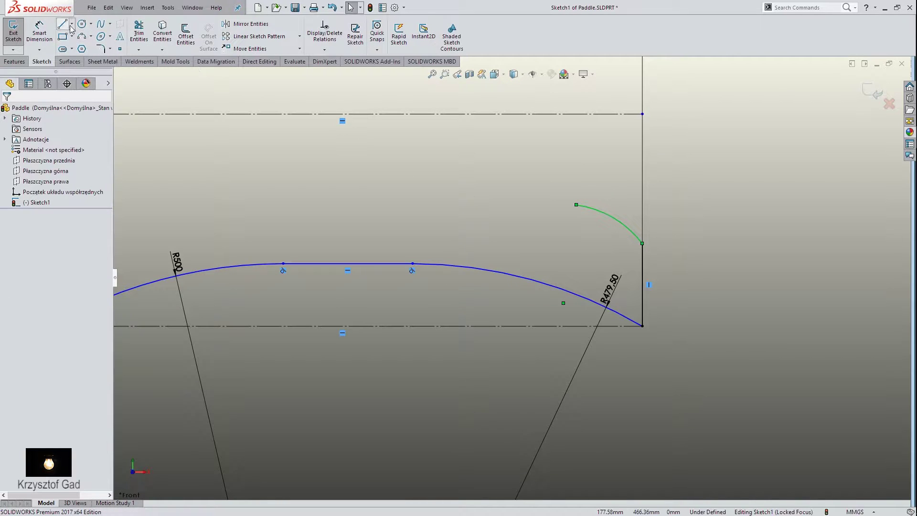
click(66, 27)
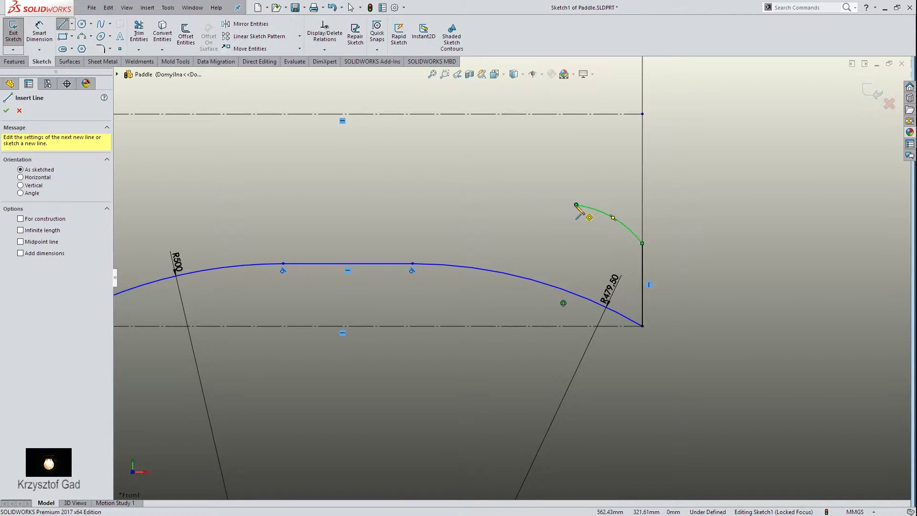
click(577, 204)
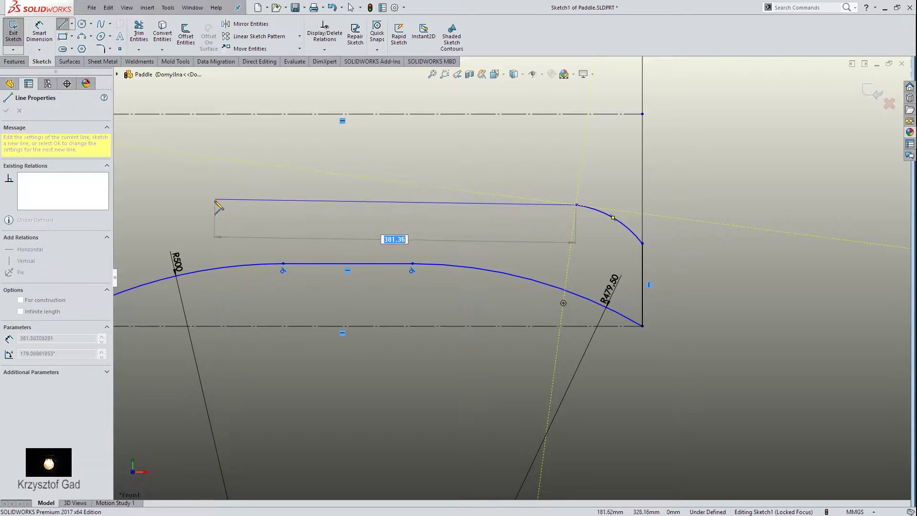
click(213, 204)
key(Escape)
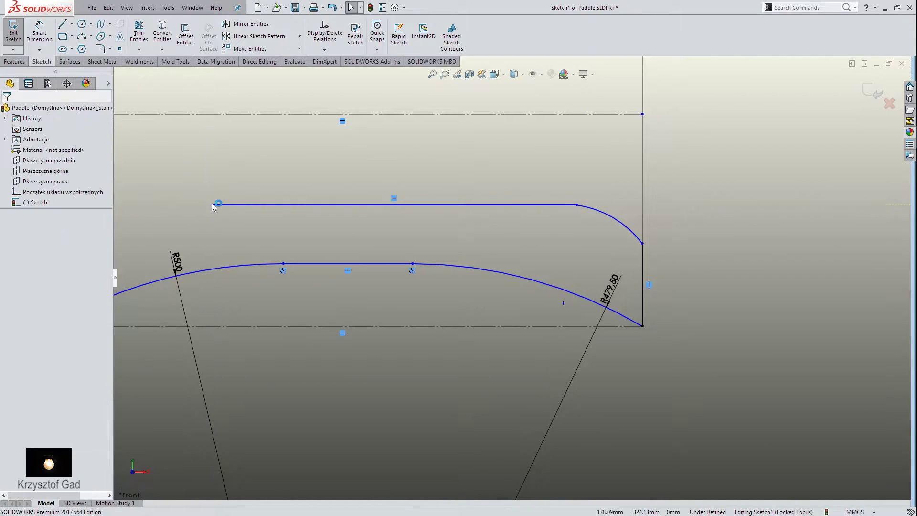
- Dimension the upper corner arc to a 250 mm radius
right_click(285, 179)
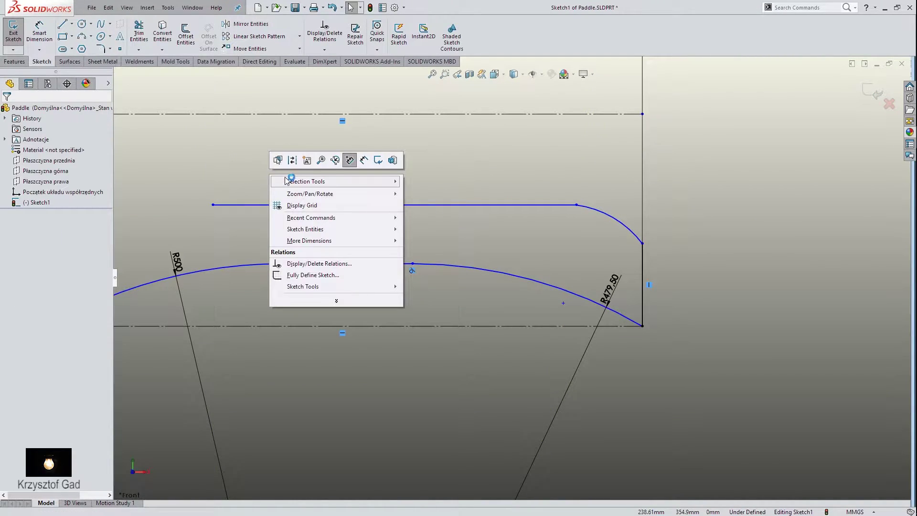
click(364, 160)
click(607, 215)
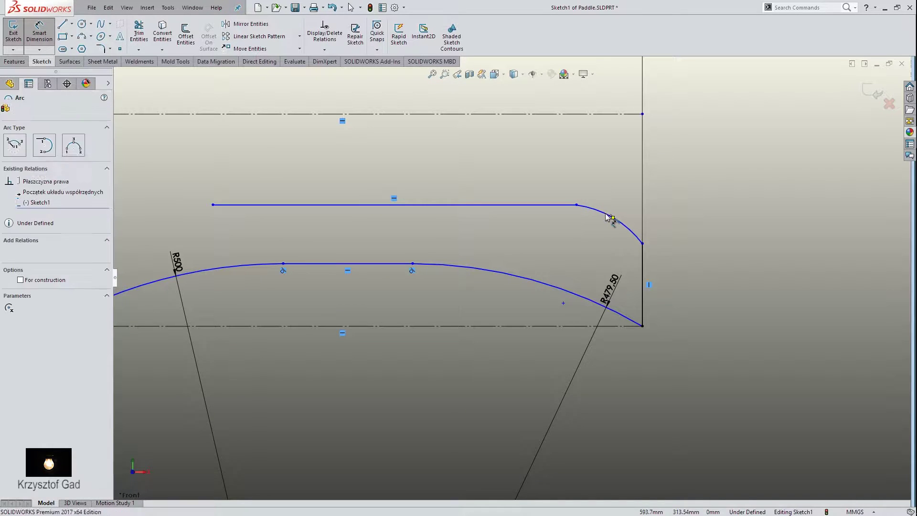
click(617, 197)
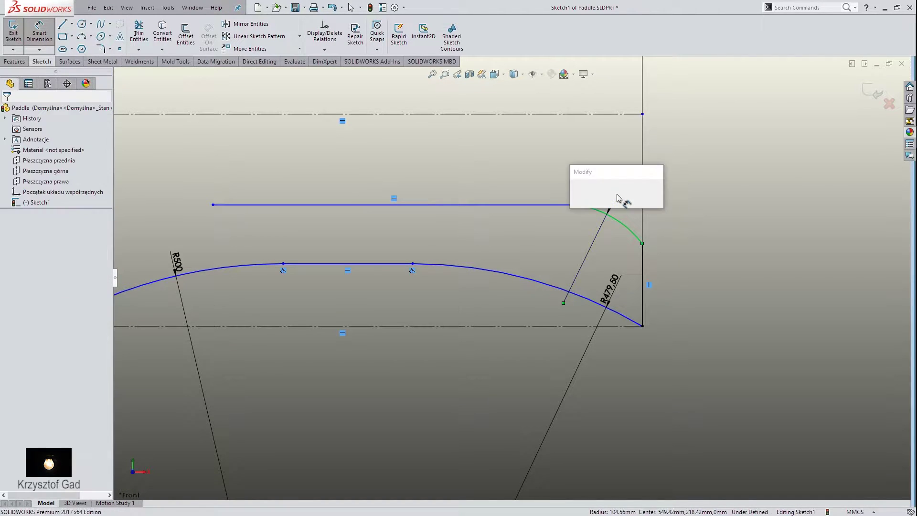
text(250)
key(Return)
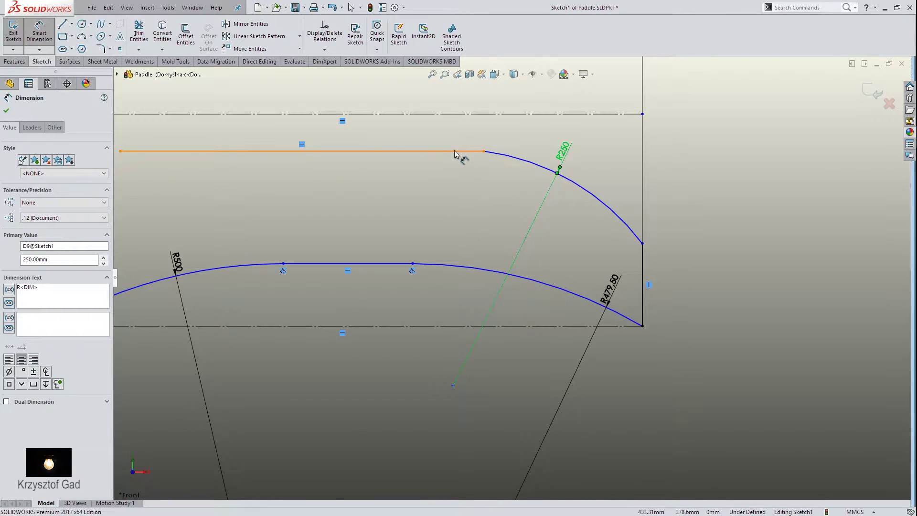
- Dimension the upper horizontal line 70 mm below the top construction line
click(466, 151)
click(453, 114)
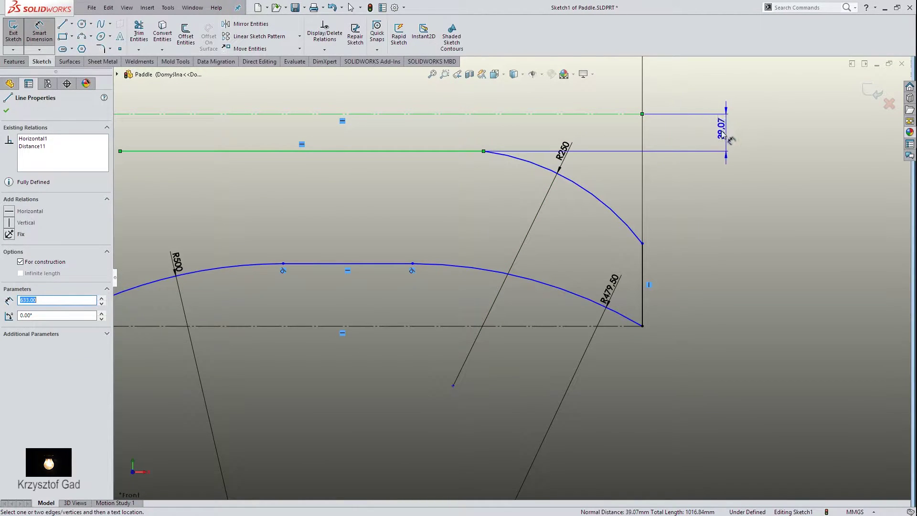
click(683, 136)
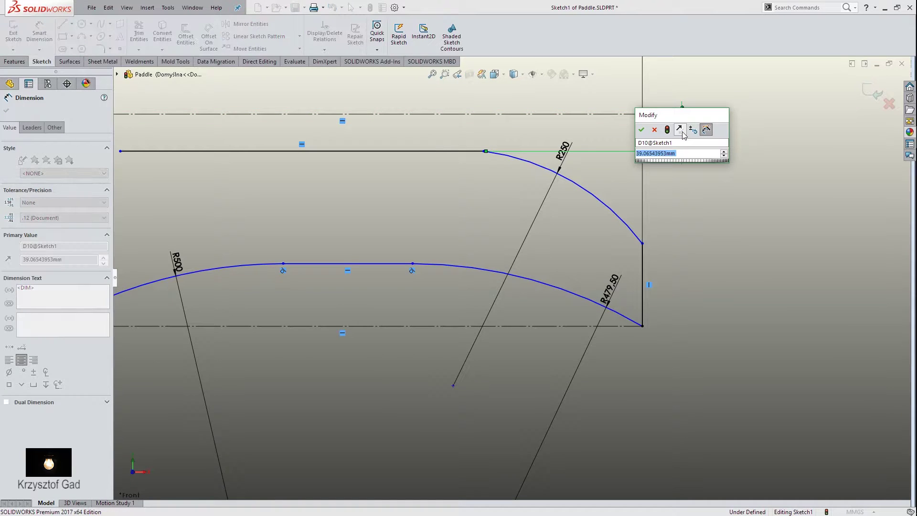
text(70)
key(Return)
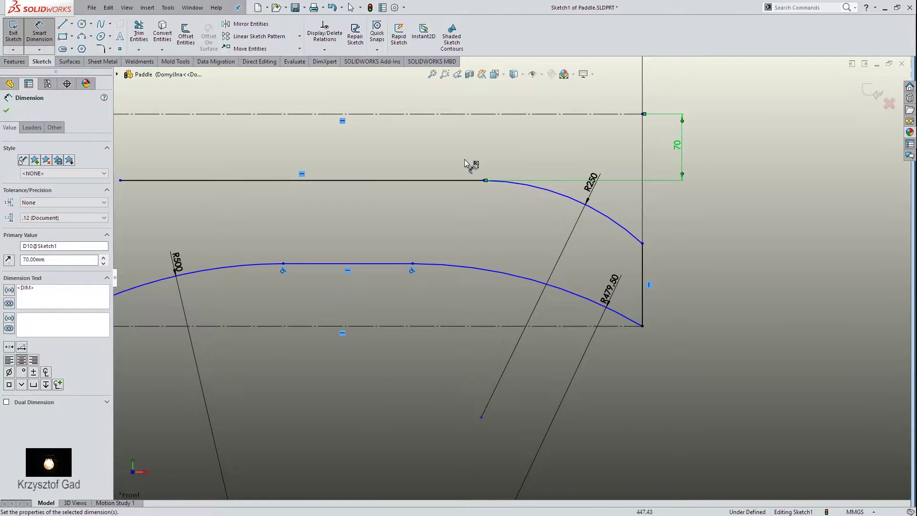
- Set the spacing between the upper line and the lower flat segment to 127 mm
click(457, 180)
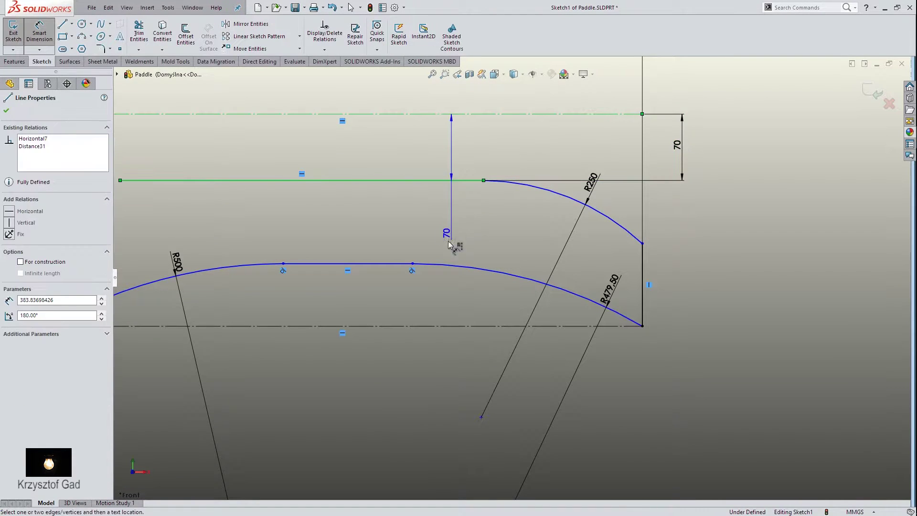
click(388, 263)
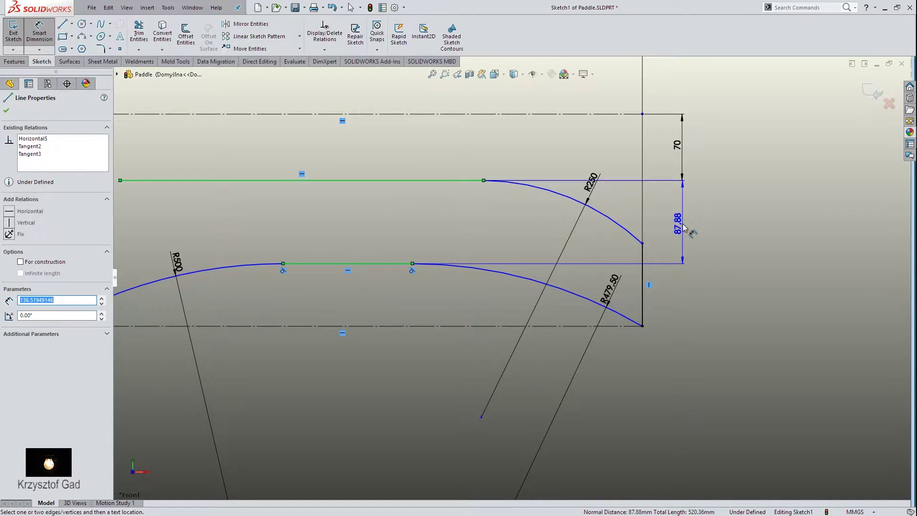
click(684, 228)
text(127)
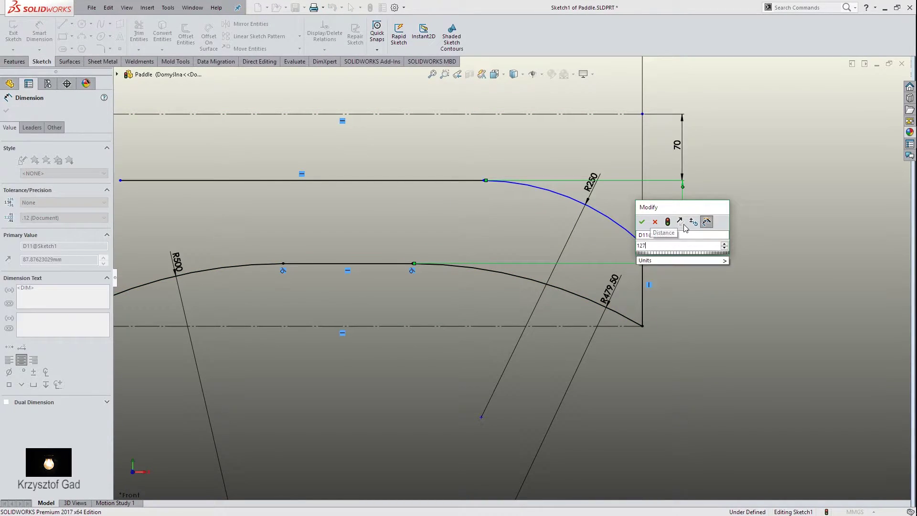
key(Return)
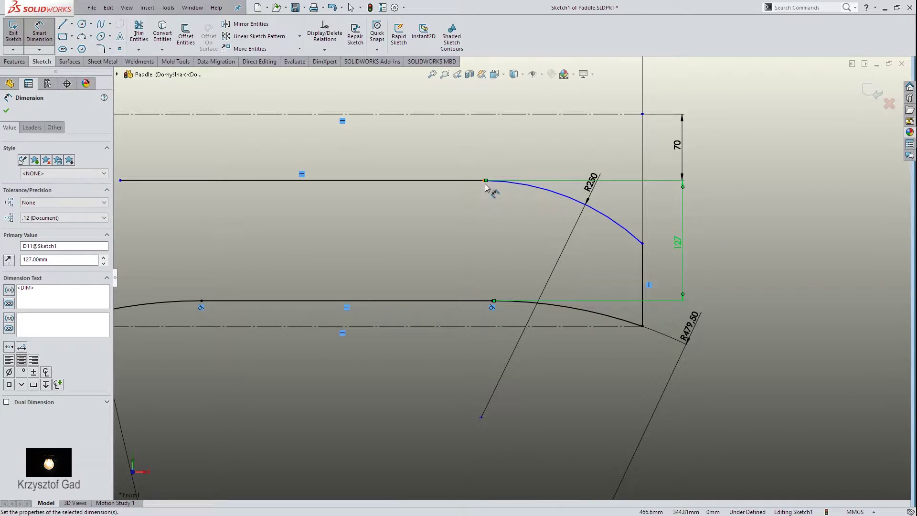
key(Escape)
click(642, 270)
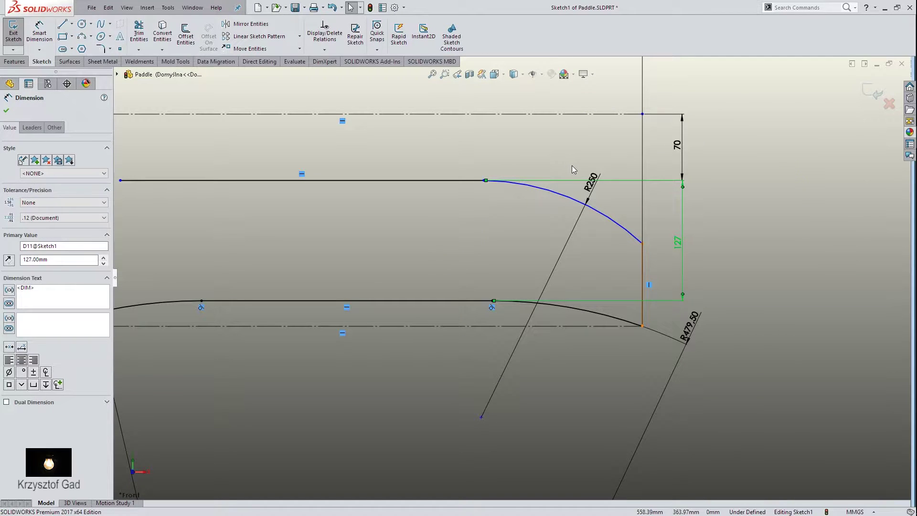
- Dimension the arc start 150 mm from the right vertical line
click(375, 152)
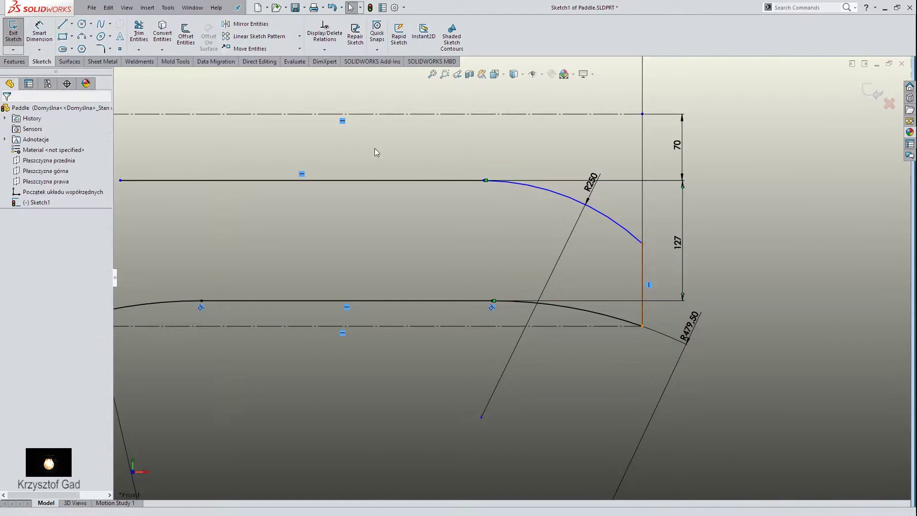
right_click(412, 160)
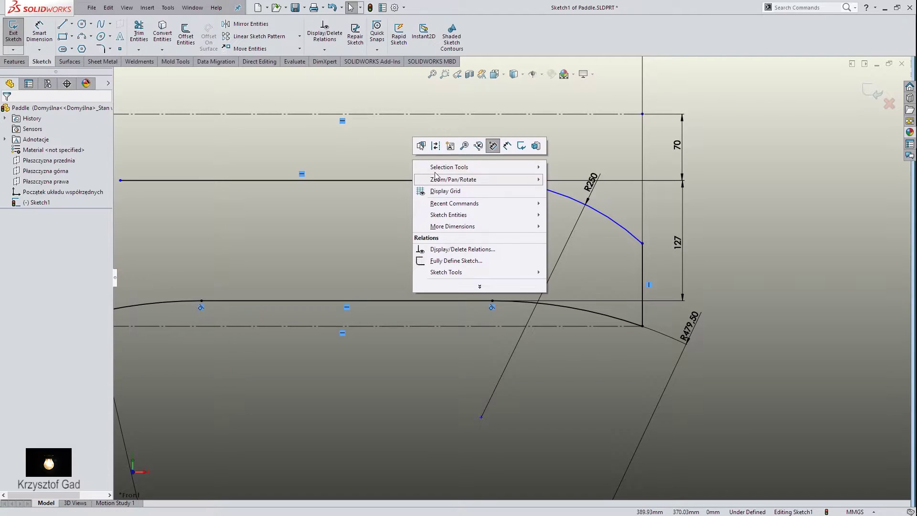
click(506, 147)
click(484, 180)
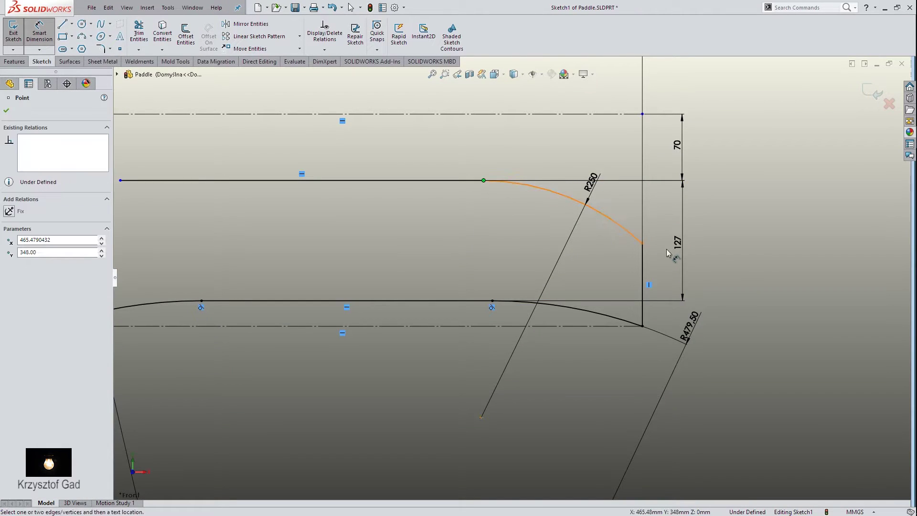
click(642, 268)
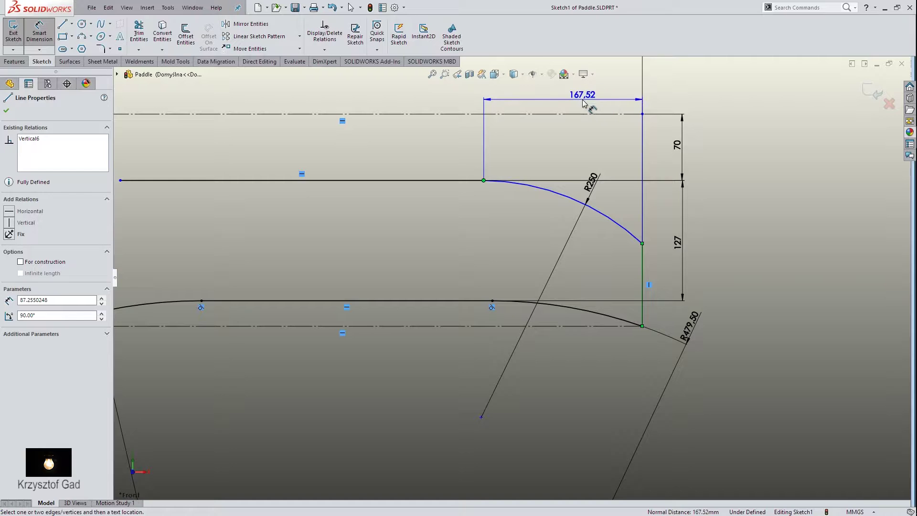
click(581, 103)
text(150)
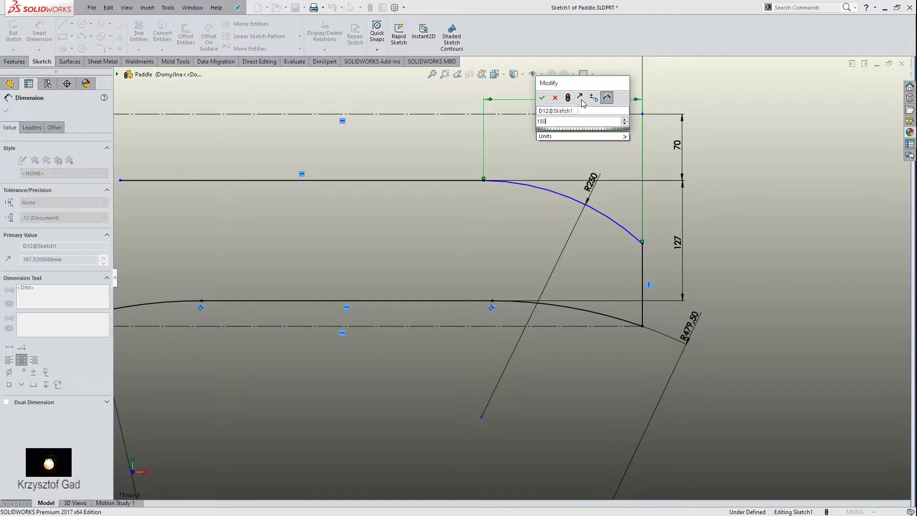
key(Return)
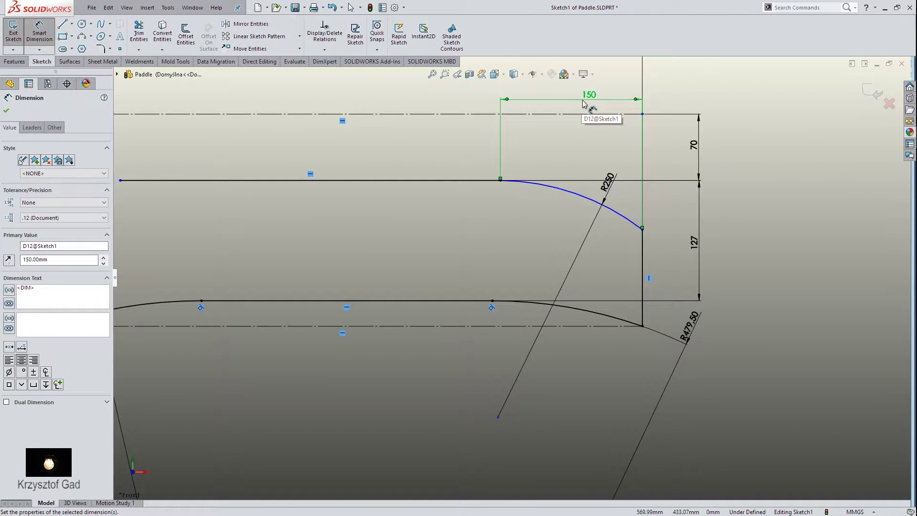
- Set the upper edge's overall length to 490 mm to the right vertical line
key(f)
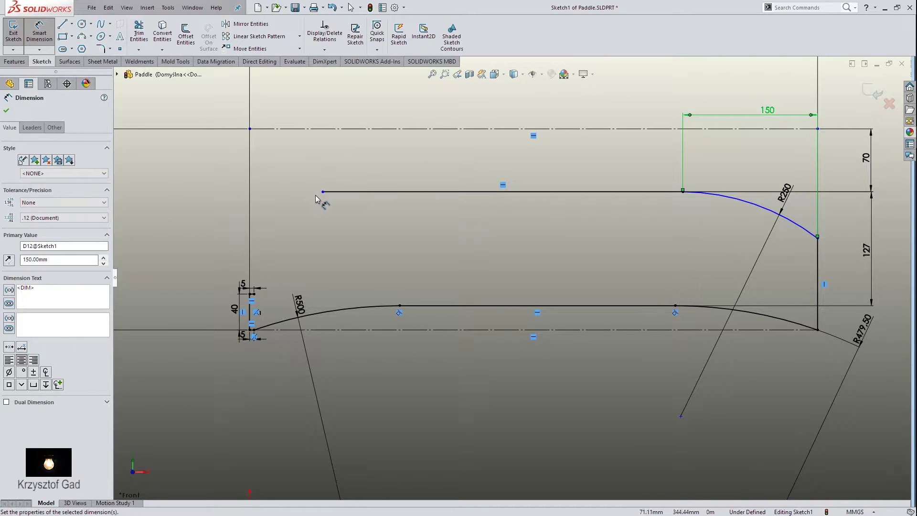
click(323, 192)
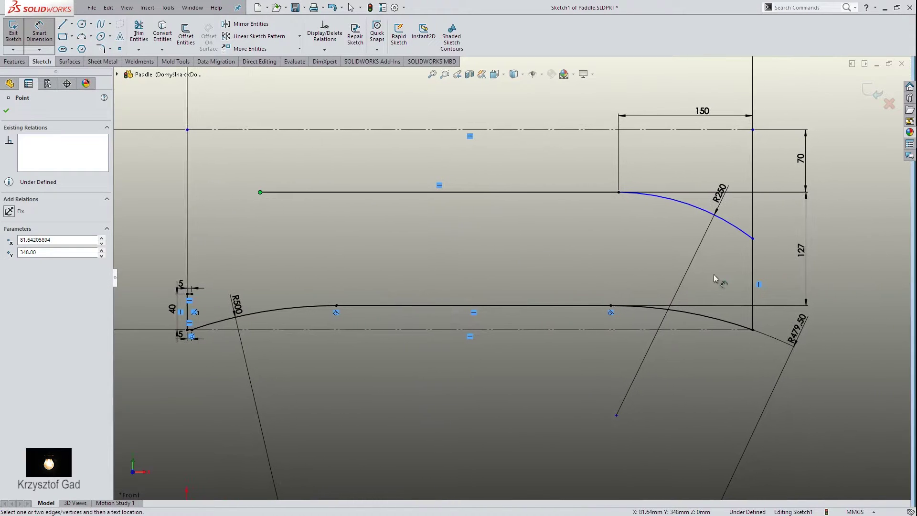
click(753, 265)
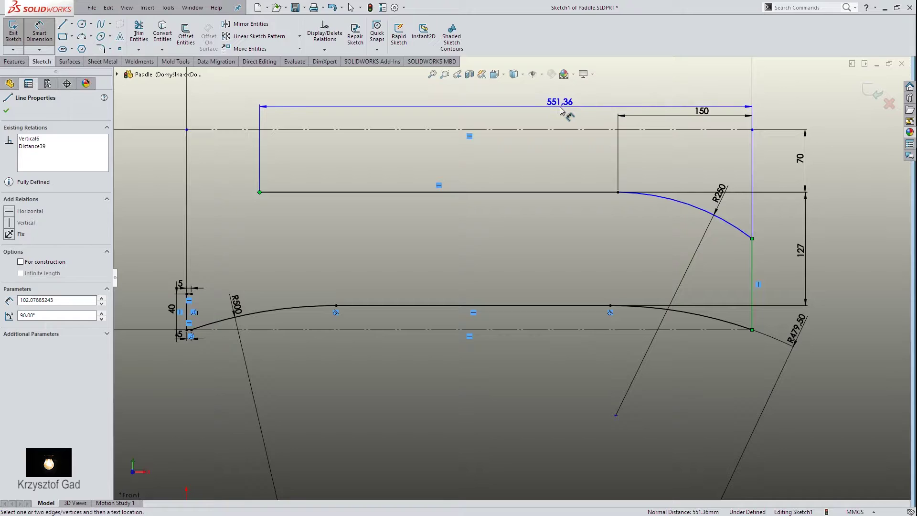
click(561, 102)
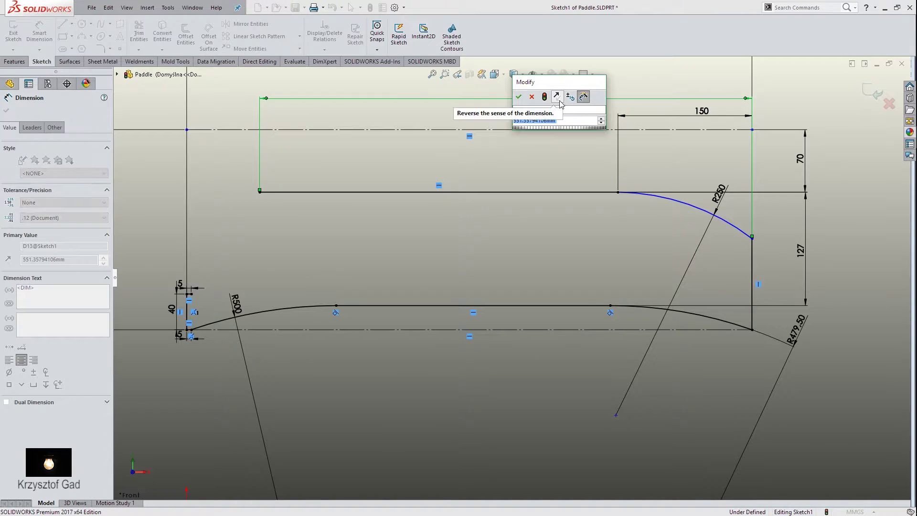
text(490)
key(Return)
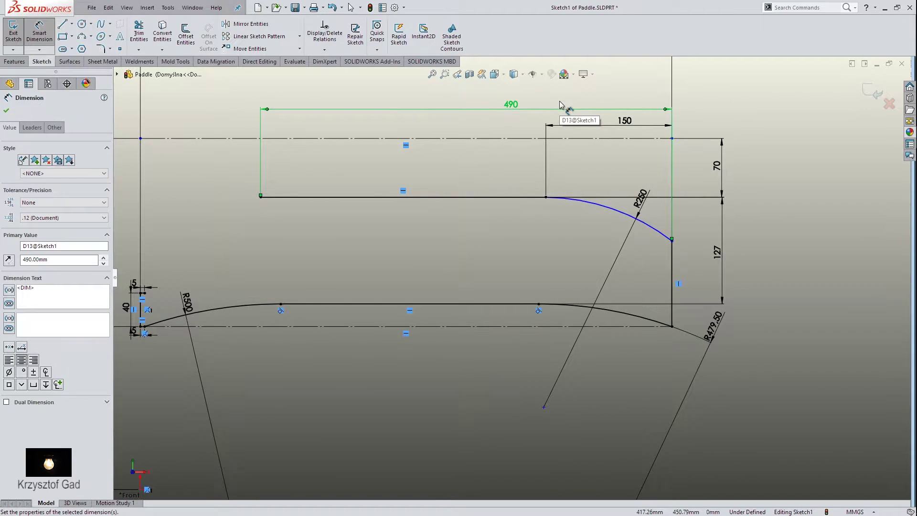
- Make the R250 arc tangent to the upper straight line
key(Escape)
click(598, 208)
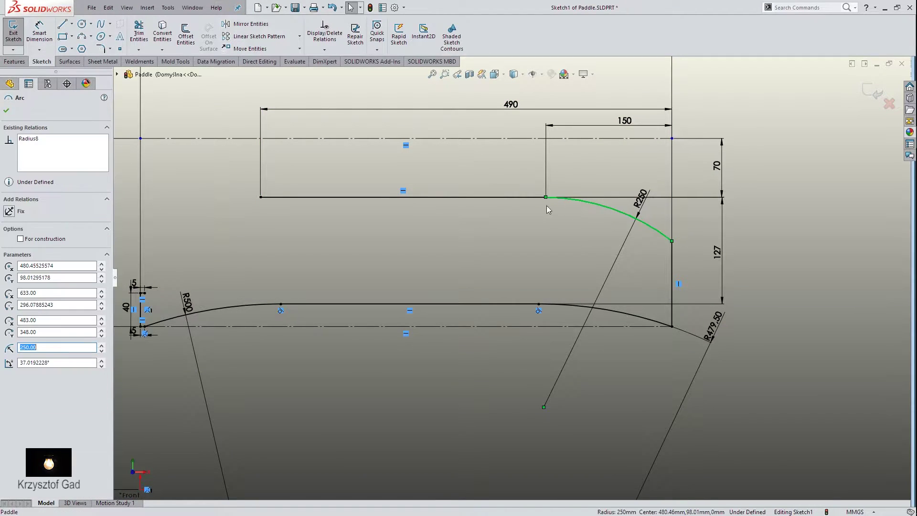
ctrl+click(517, 198)
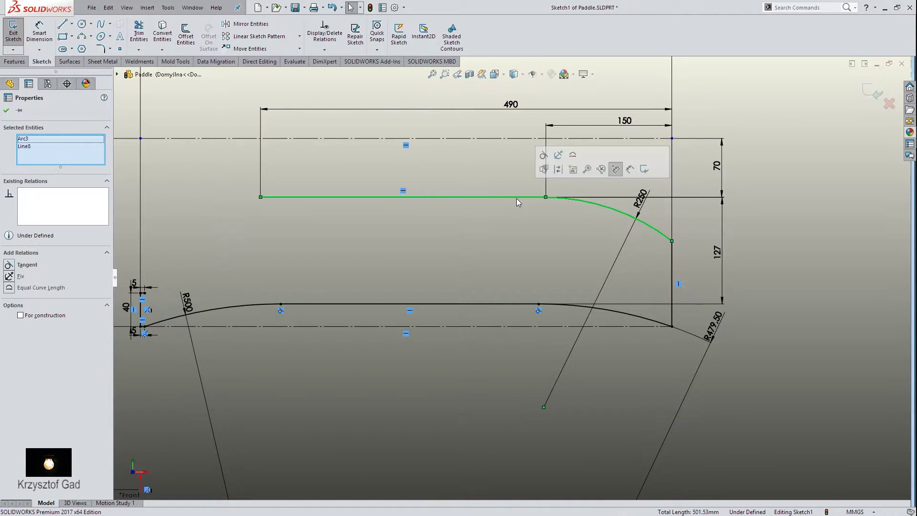
click(542, 155)
click(533, 241)
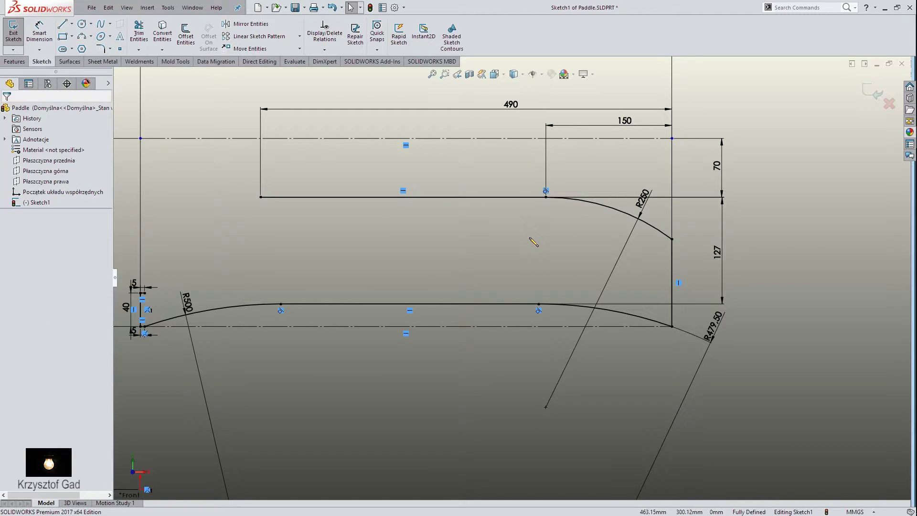
- Draw a small three-point arc at the upper line's left end
scroll(379, 243, down, 3)
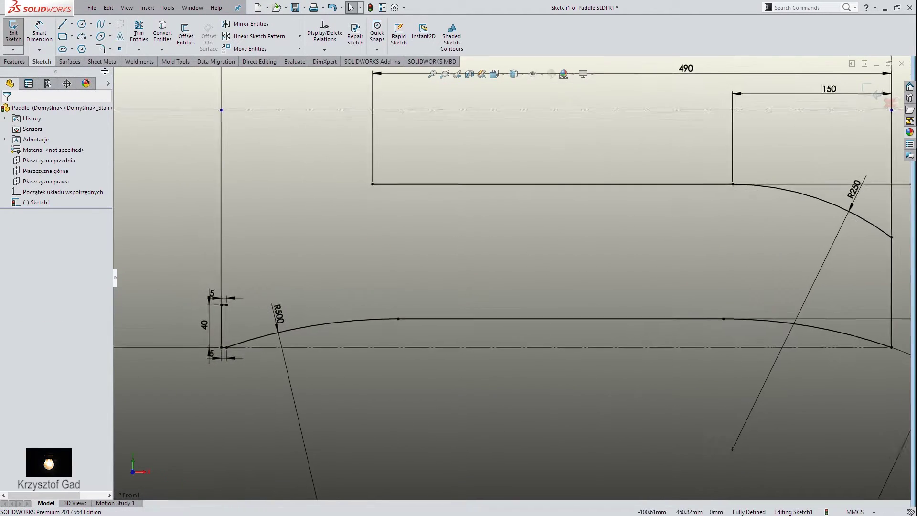
key(a)
scroll(448, 273, down, 2)
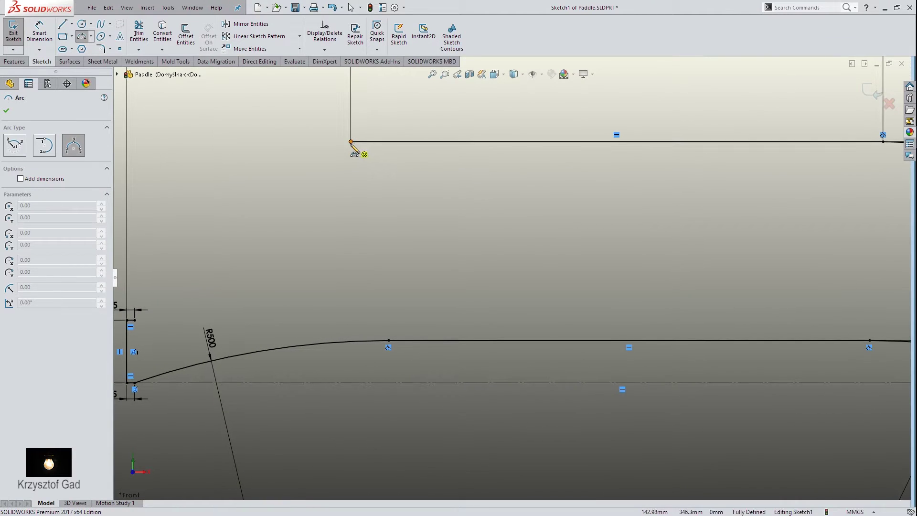
click(296, 151)
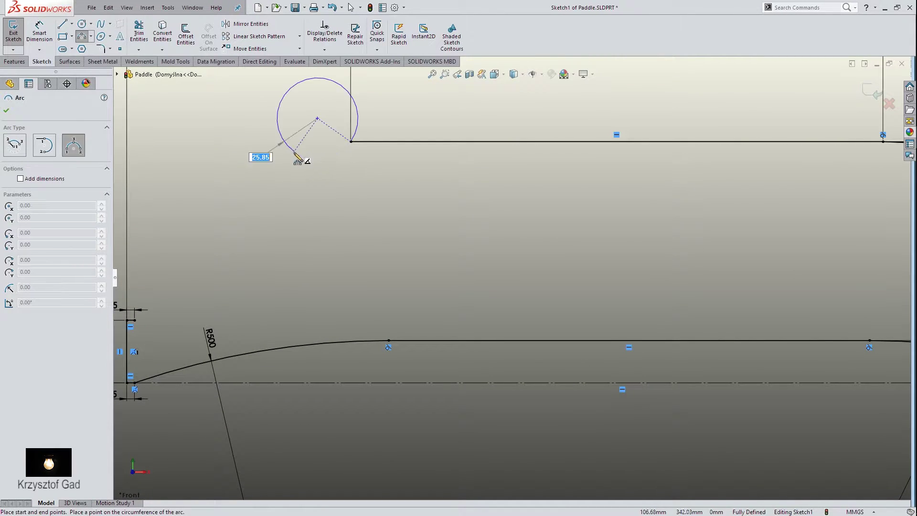
click(307, 144)
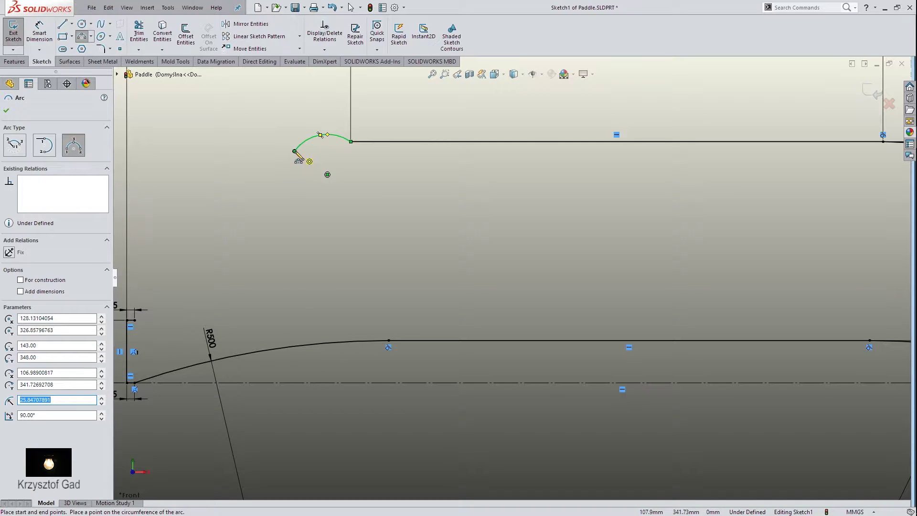
- Draw a large arc sweeping down from the small arc to above the 5 mm step
click(294, 152)
scroll(286, 215, down, 1)
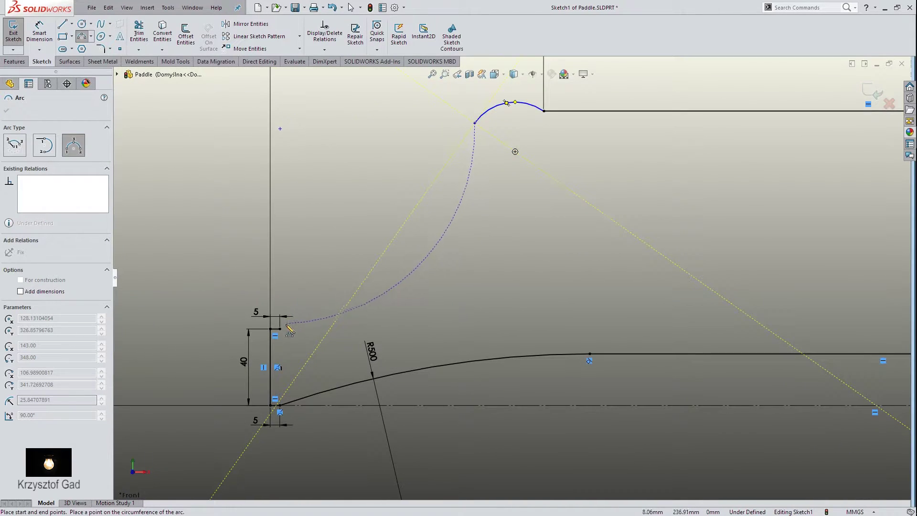
click(280, 329)
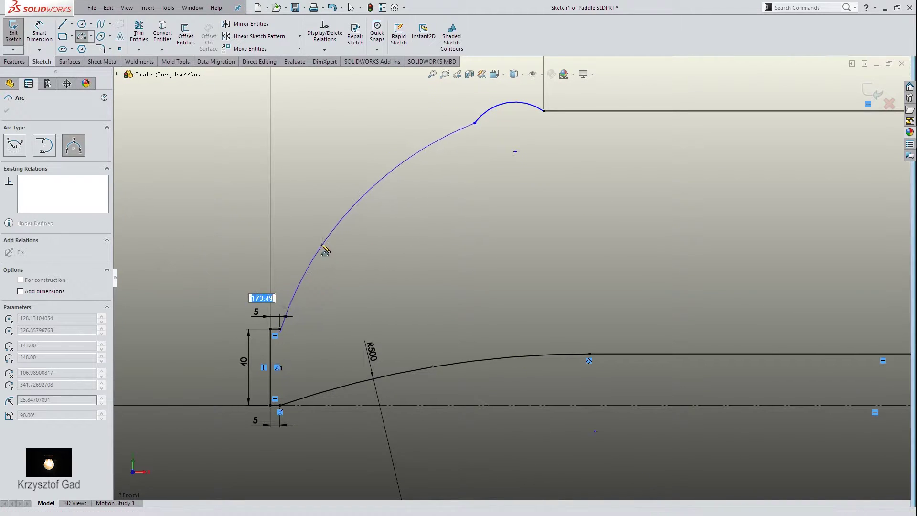
click(289, 219)
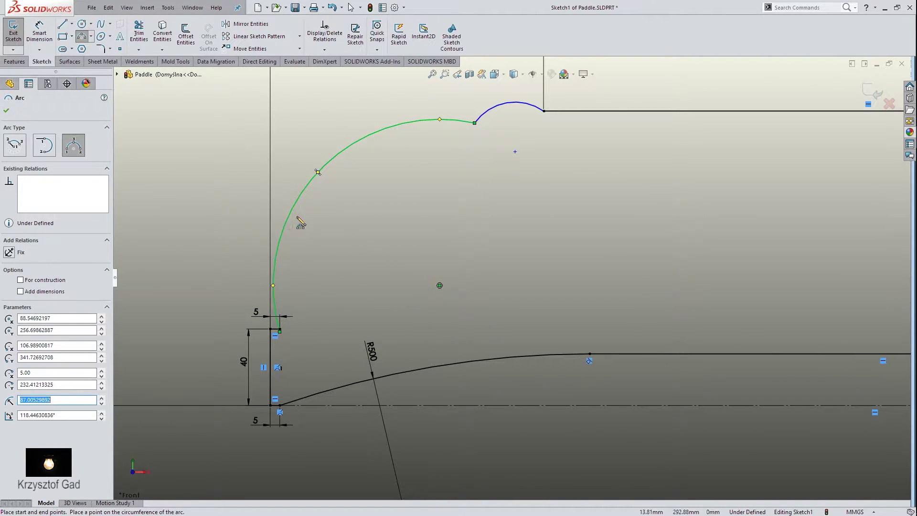
key(Escape)
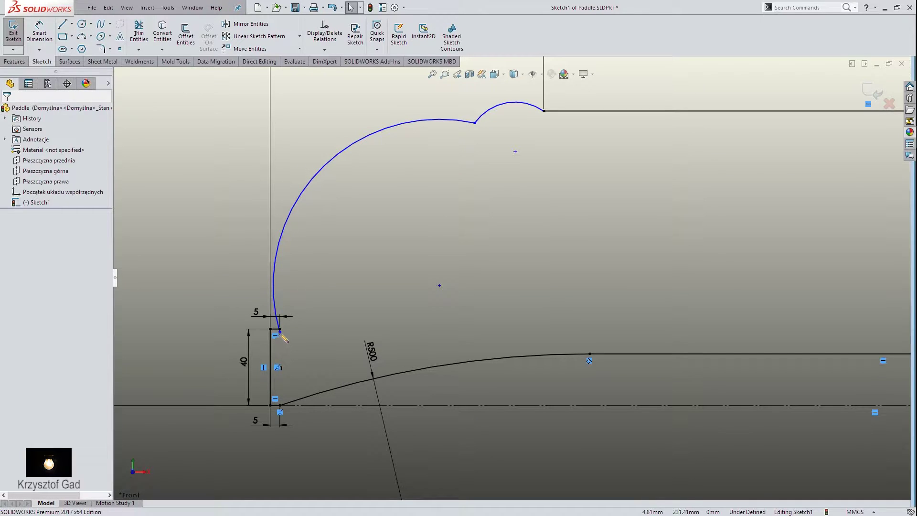
- Merge the large arc's lower endpoint with the 5 mm step's top corner
click(281, 332)
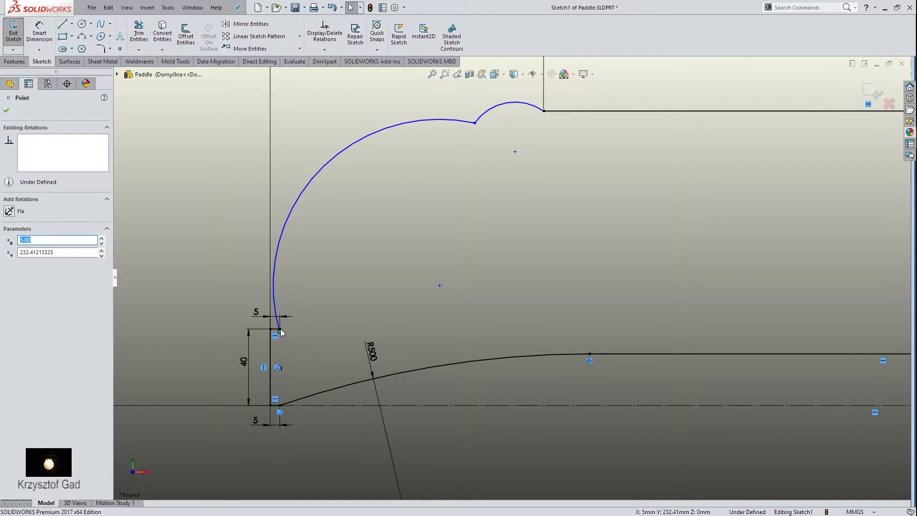
ctrl+click(282, 332)
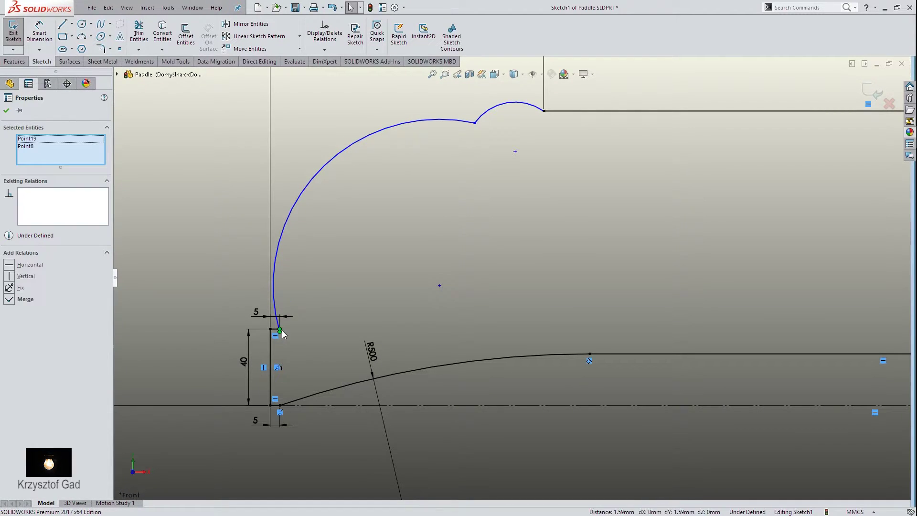
click(9, 299)
click(505, 223)
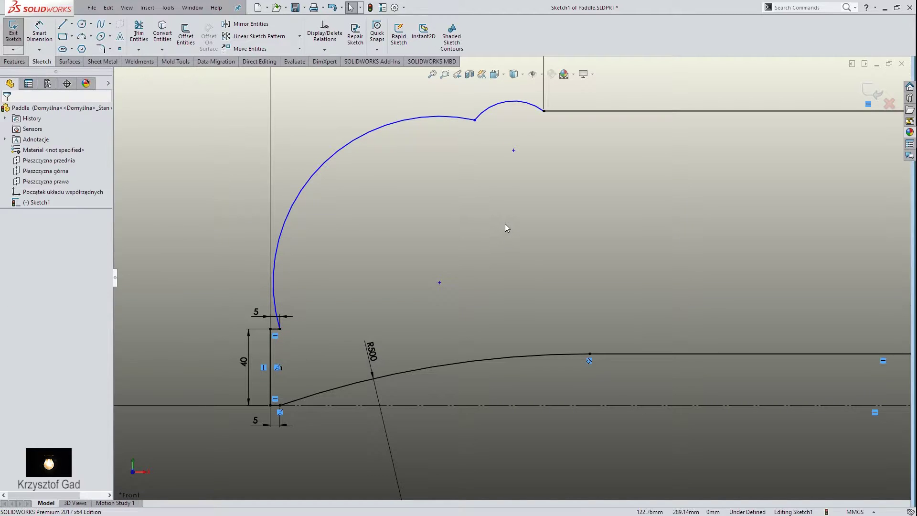
right_click(467, 228)
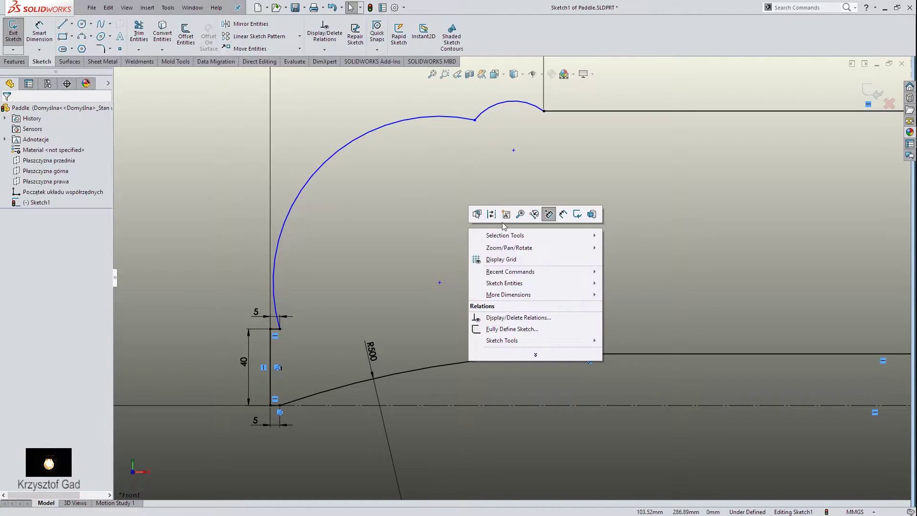
- Dimension the small upper arc to a 100 mm radius
click(562, 214)
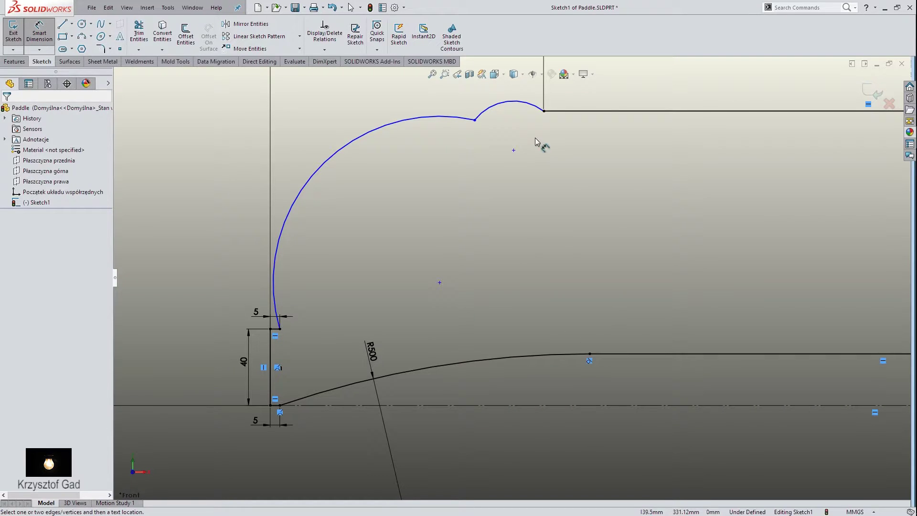
click(509, 107)
click(487, 93)
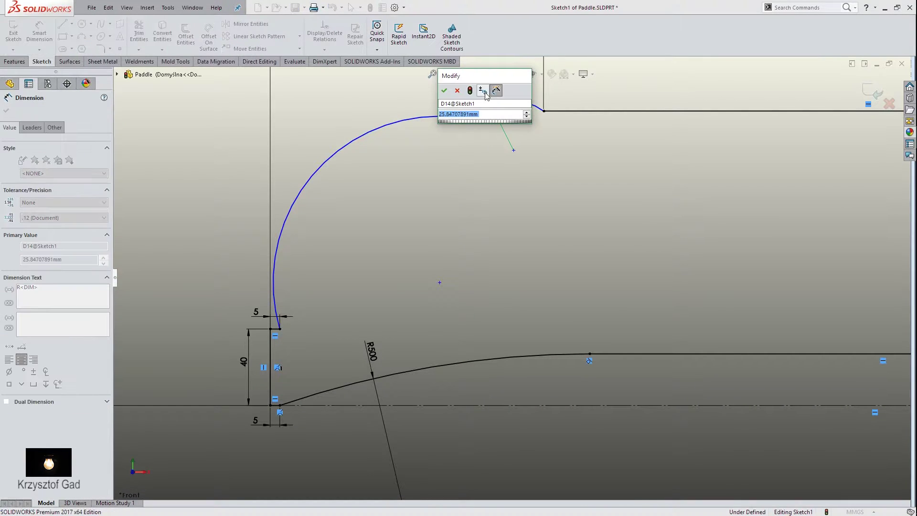
text(100)
key(Return)
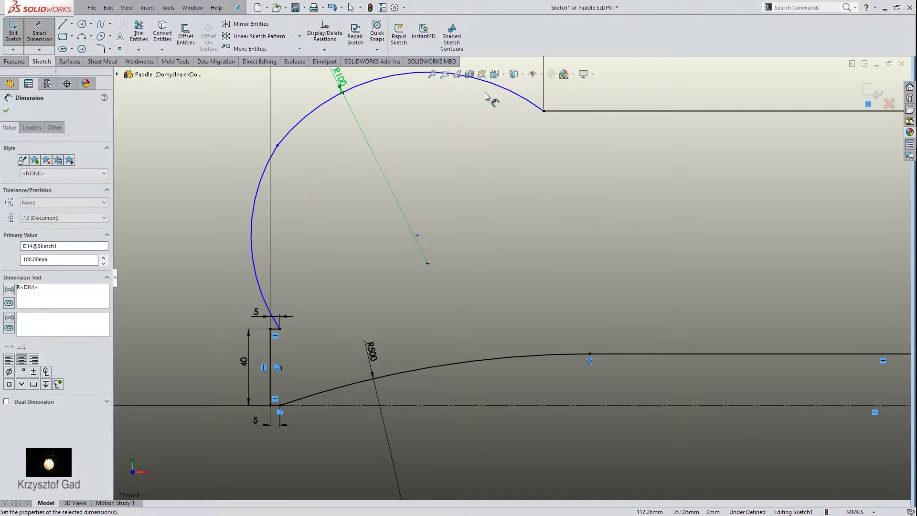
key(Escape)
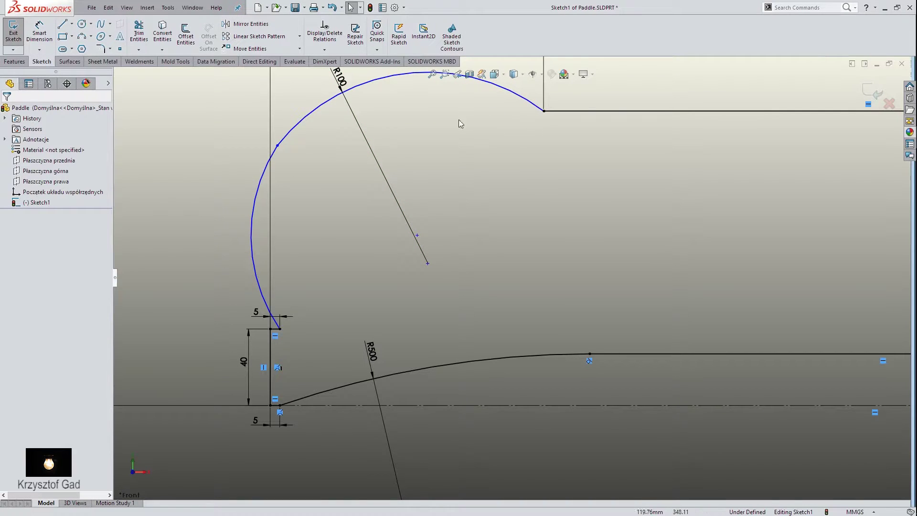
- Reshape the R100 arc's end and make it tangent to the top line
drag(278, 145, 397, 148)
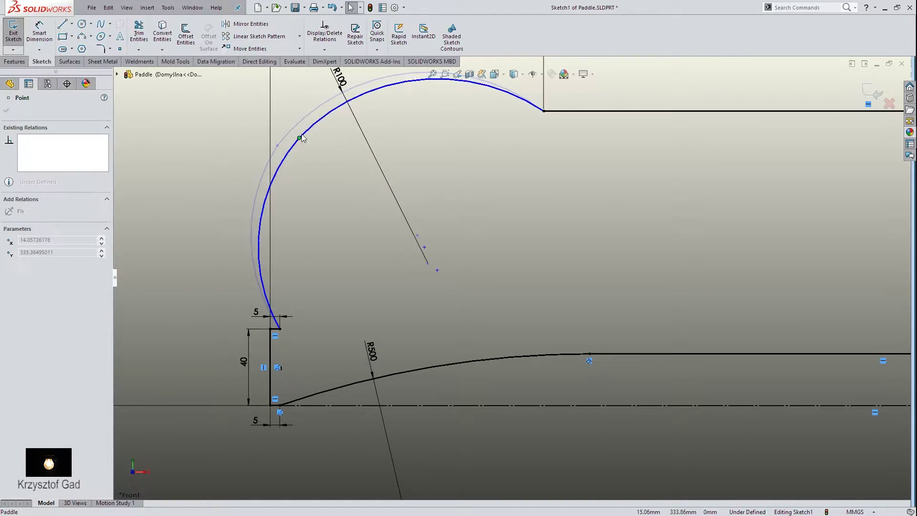
click(511, 145)
click(527, 110)
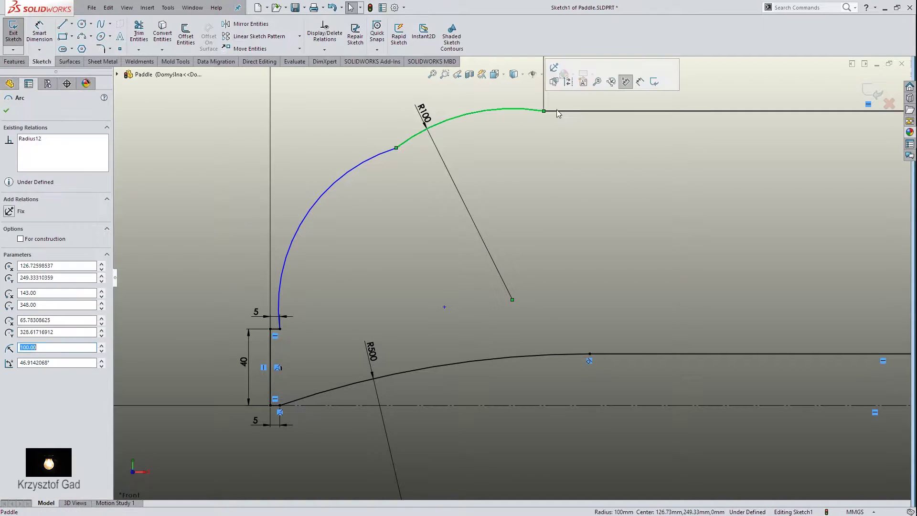
ctrl+click(568, 111)
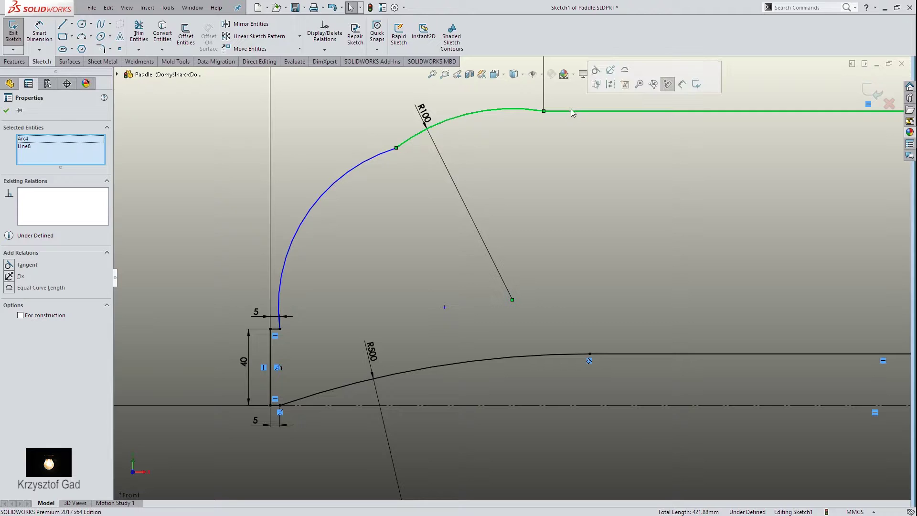
click(595, 71)
click(561, 157)
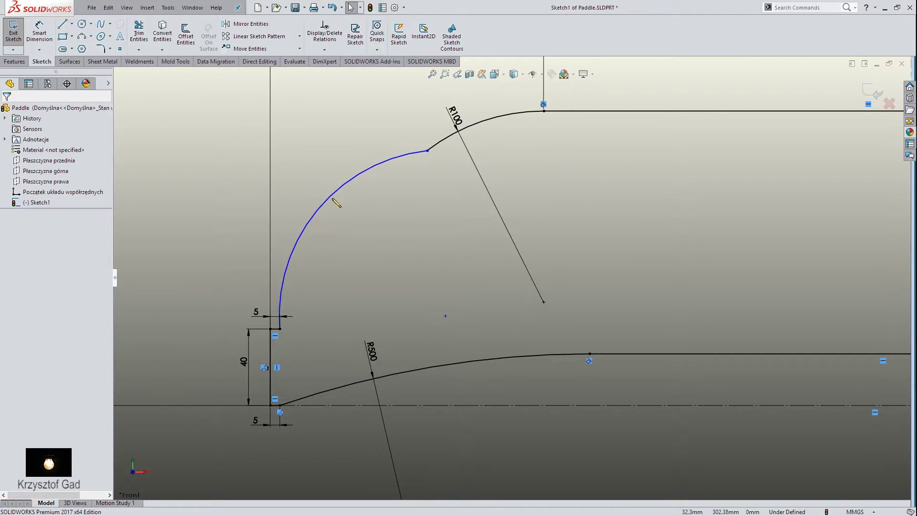
- Dimension the lower arc to a 160 mm radius
right_click(340, 161)
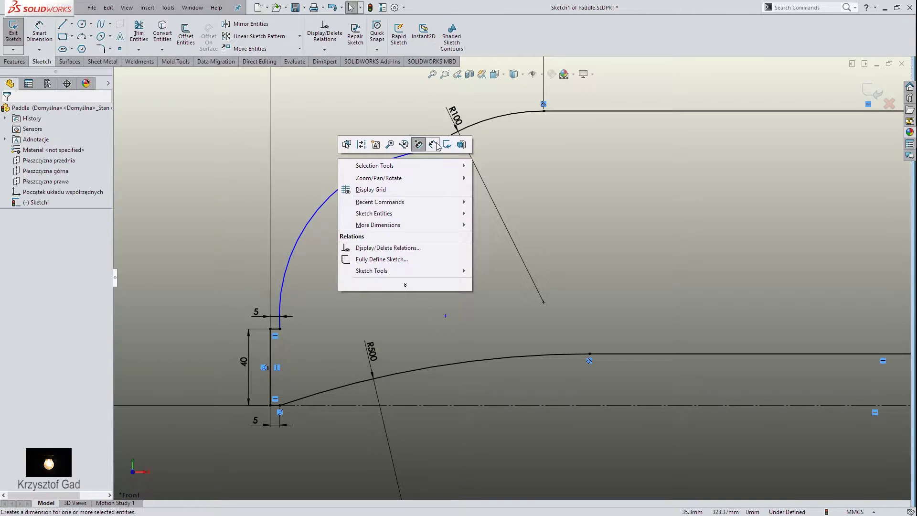
click(433, 144)
click(401, 154)
click(356, 140)
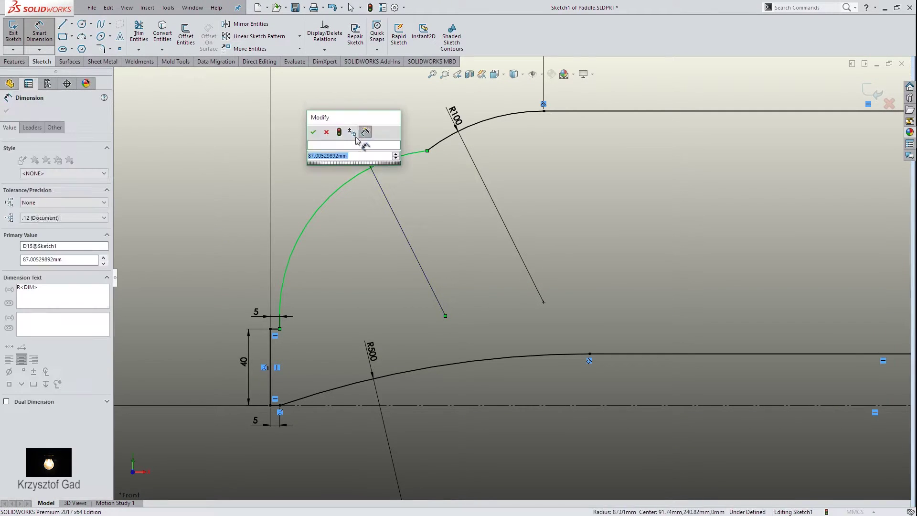
text(160)
key(Return)
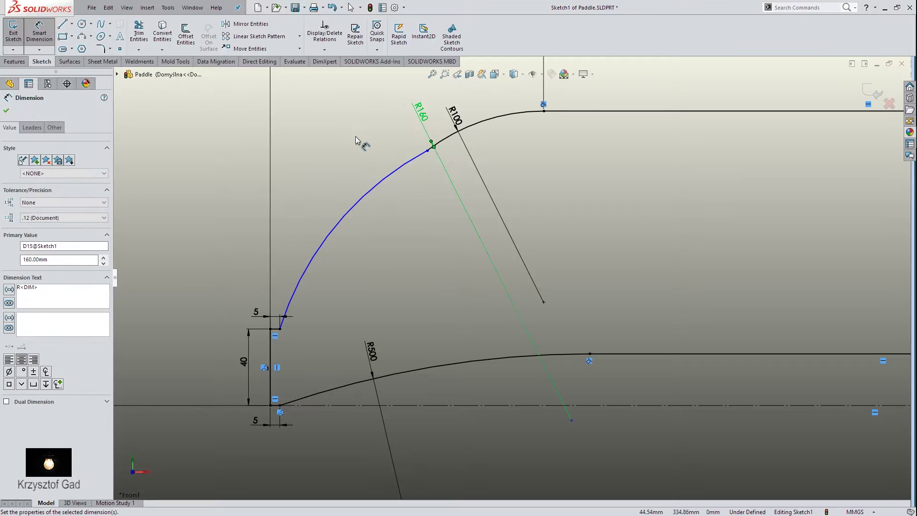
key(Escape)
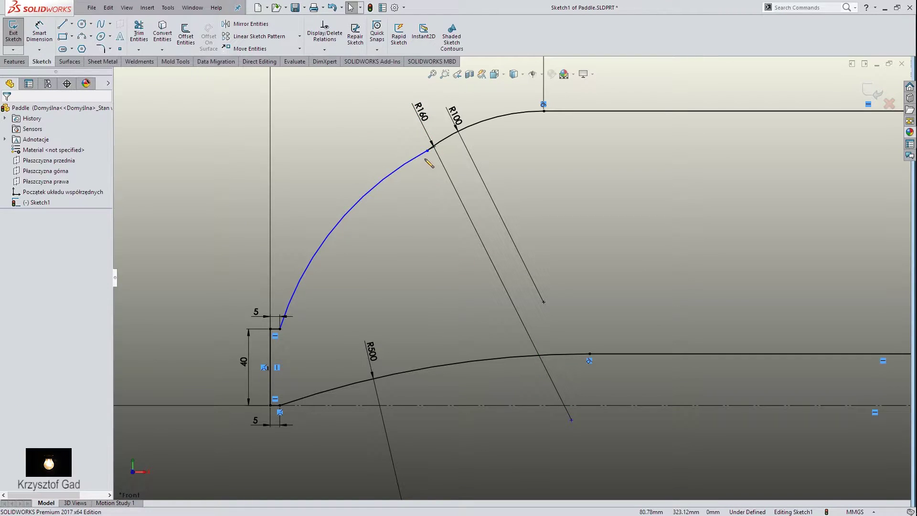
- Make the R160 and R100 arcs tangent and move their radius labels clear
click(416, 157)
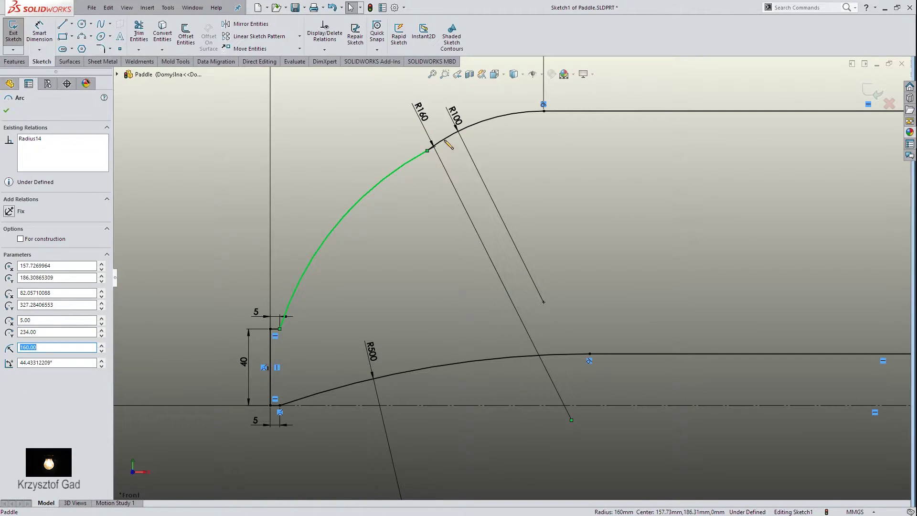
ctrl+click(446, 140)
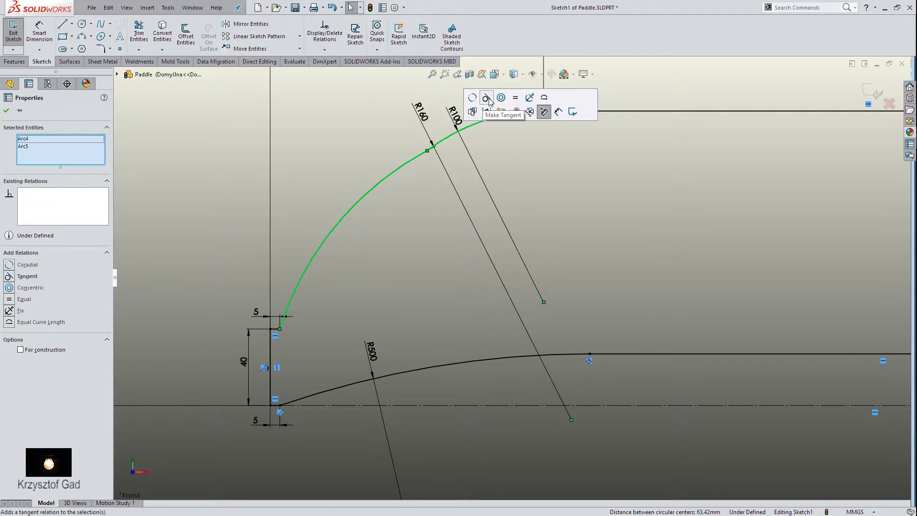
click(487, 99)
click(417, 210)
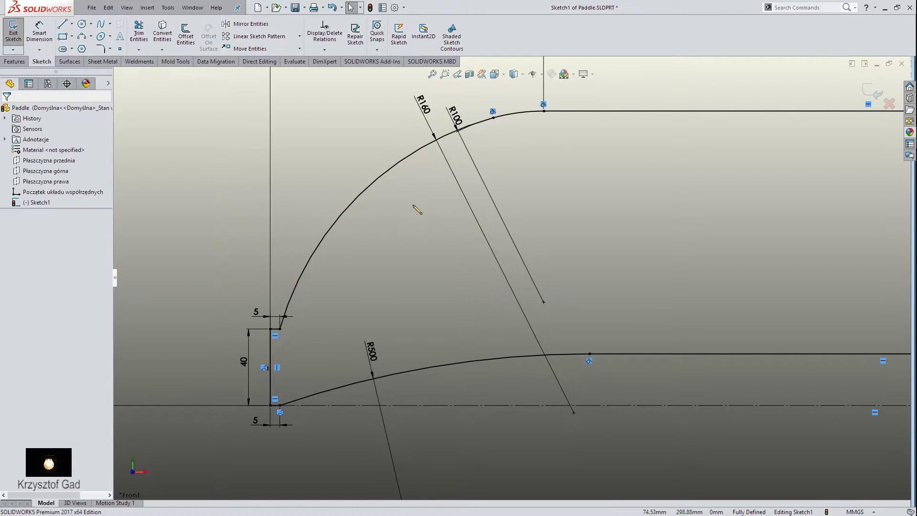
drag(428, 110, 388, 139)
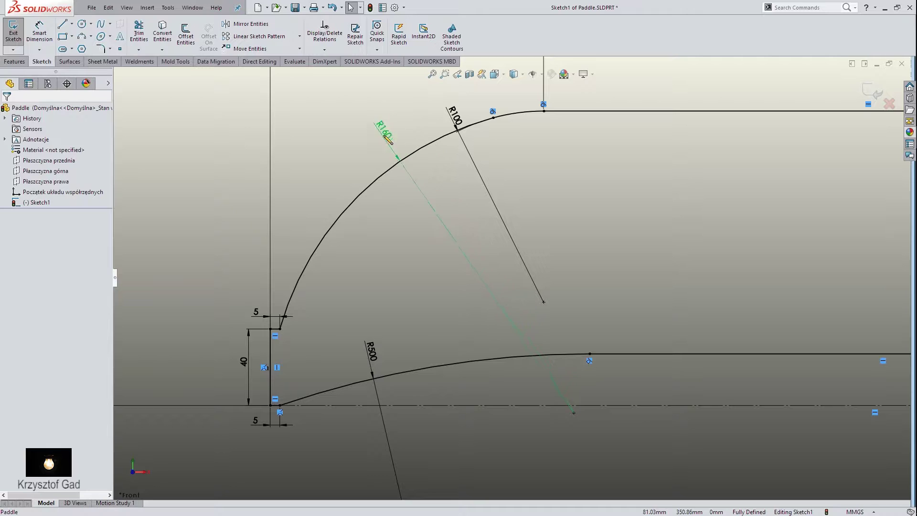
drag(455, 116, 516, 110)
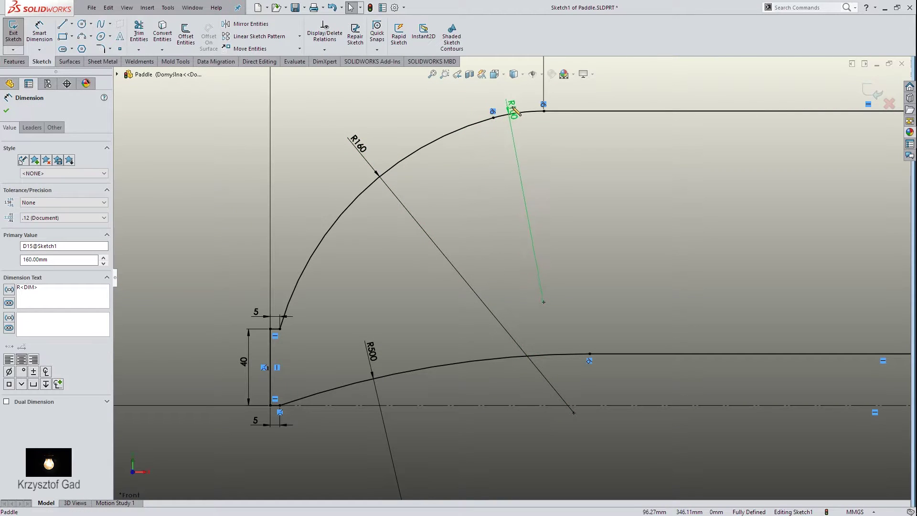
click(541, 157)
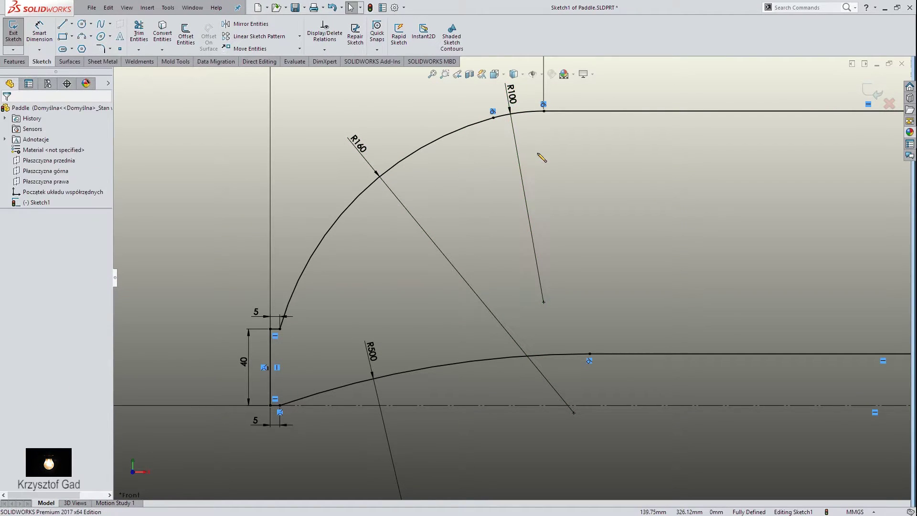
key(f)
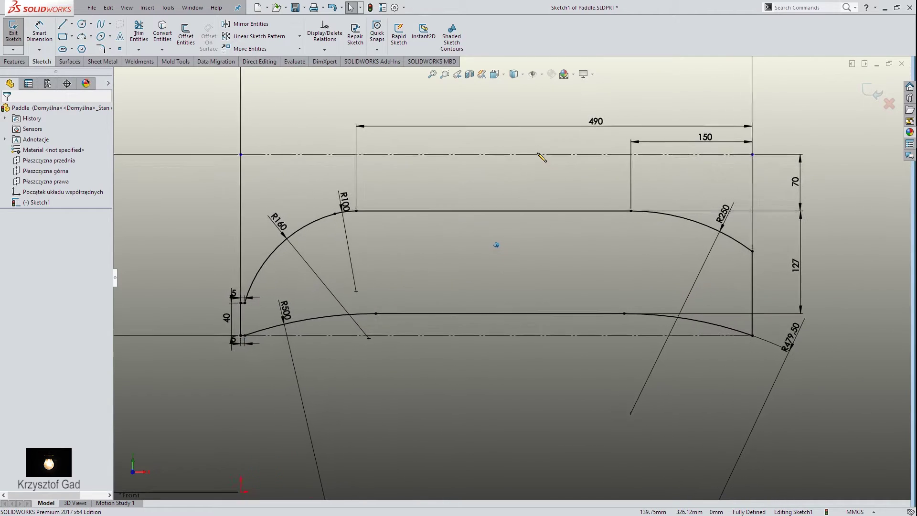
- Offset the paddle outline chain 20 mm inward using Reverse
click(185, 30)
click(390, 315)
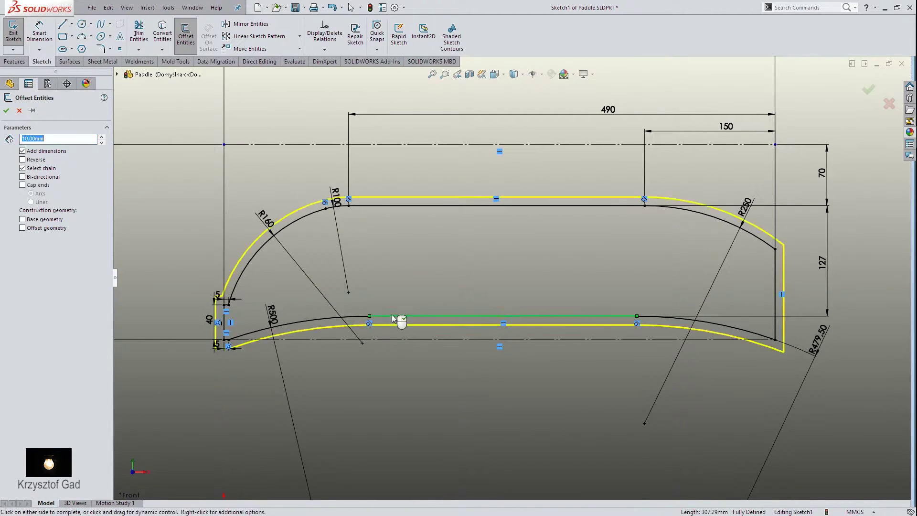
click(40, 161)
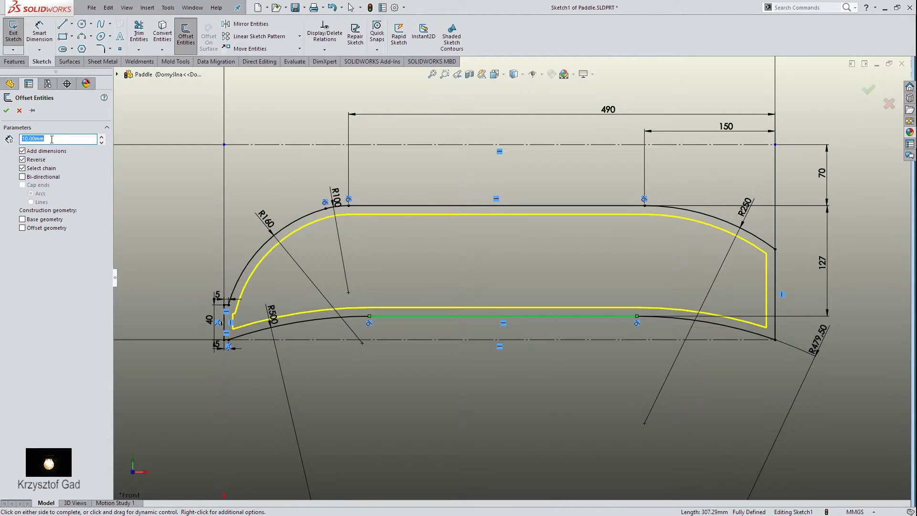
text(20)
key(Return)
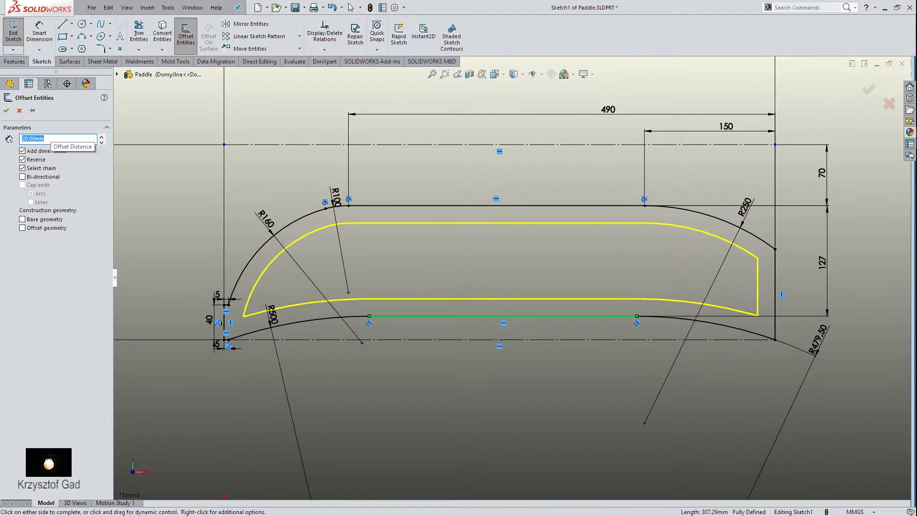
click(7, 112)
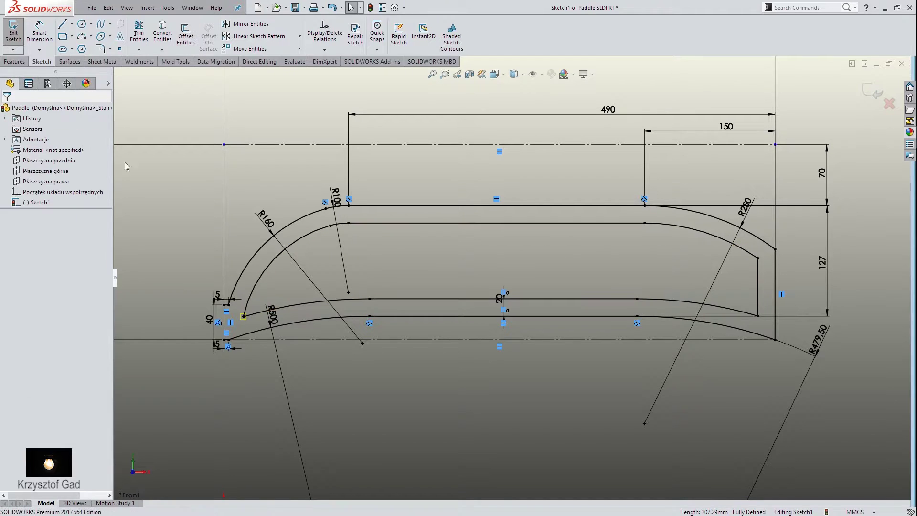
scroll(546, 176, down, 2)
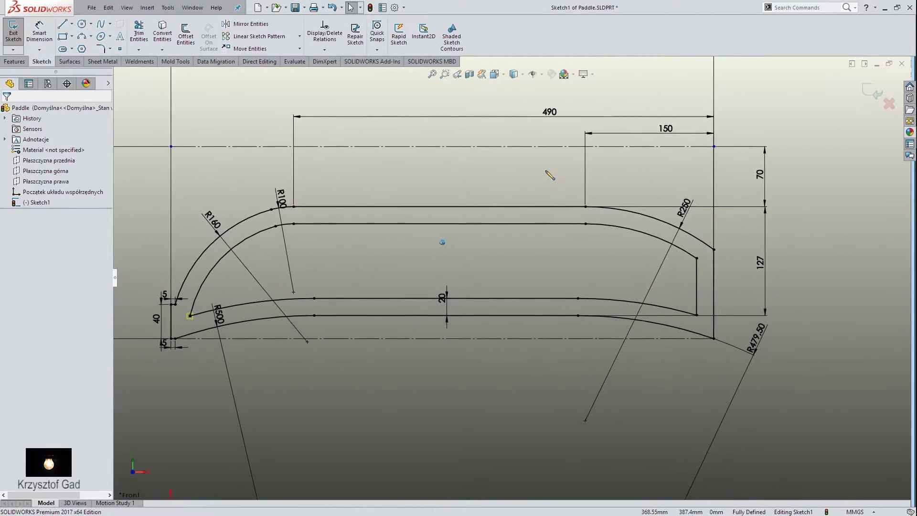
scroll(358, 129, up, 2)
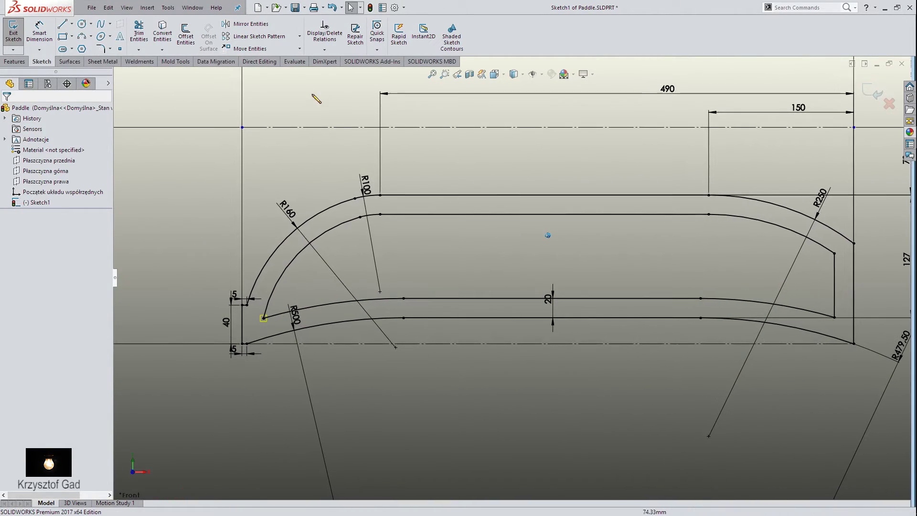
- Draw two corner rectangles, each spanning from the top reference line to the lower edge
click(63, 37)
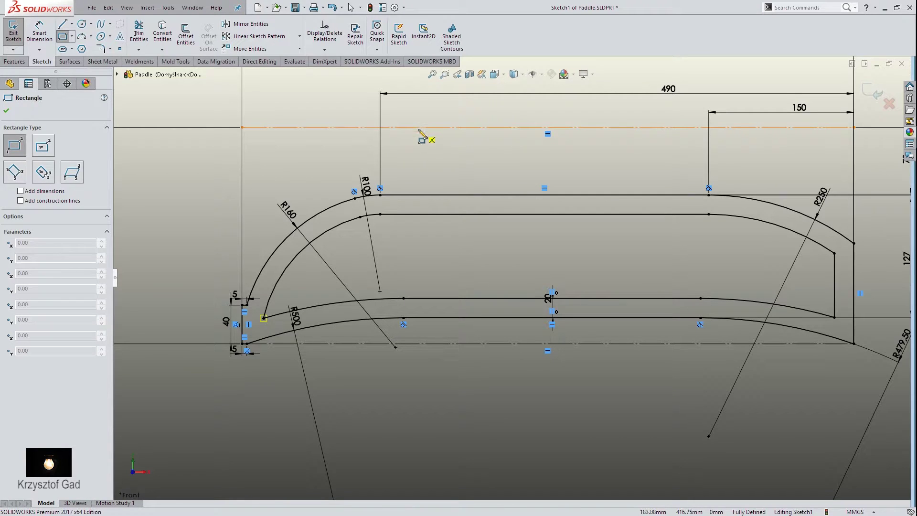
click(427, 127)
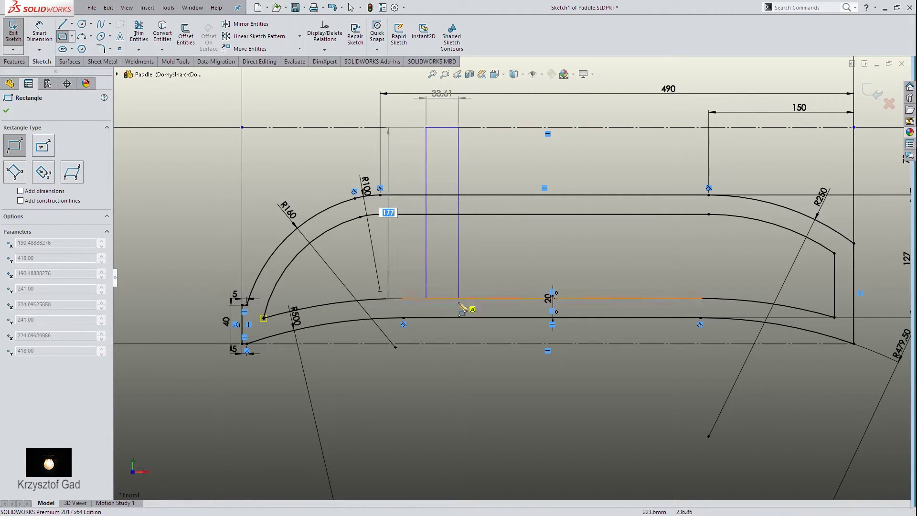
click(461, 298)
ctrl+middle_drag(549, 215, 476, 215)
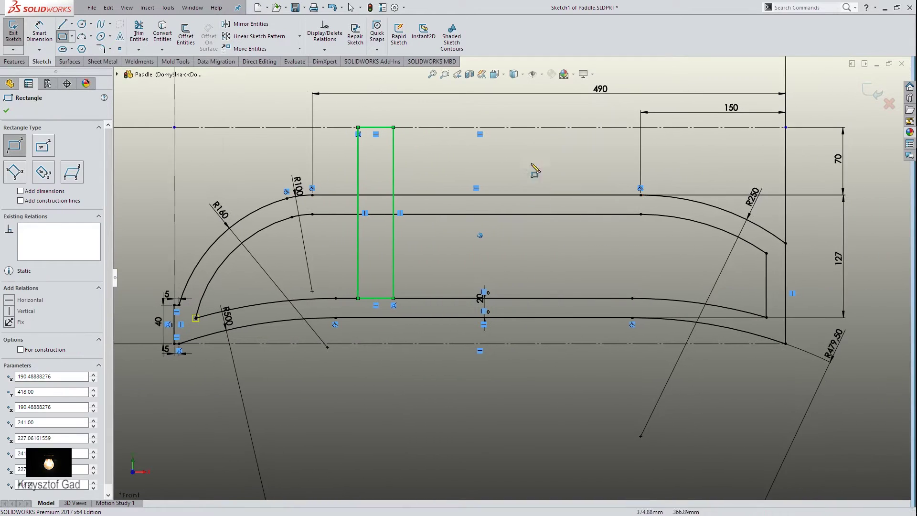
click(573, 128)
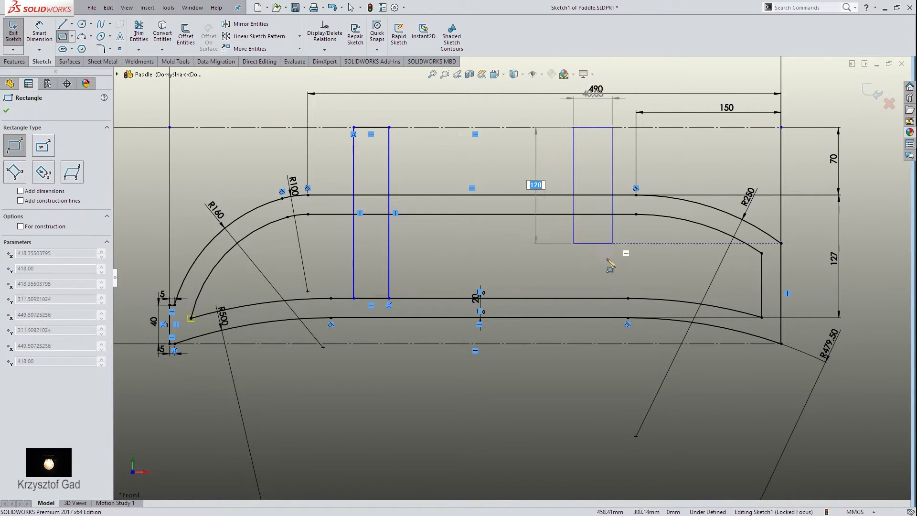
click(608, 308)
ctrl+middle_drag(528, 229, 499, 227)
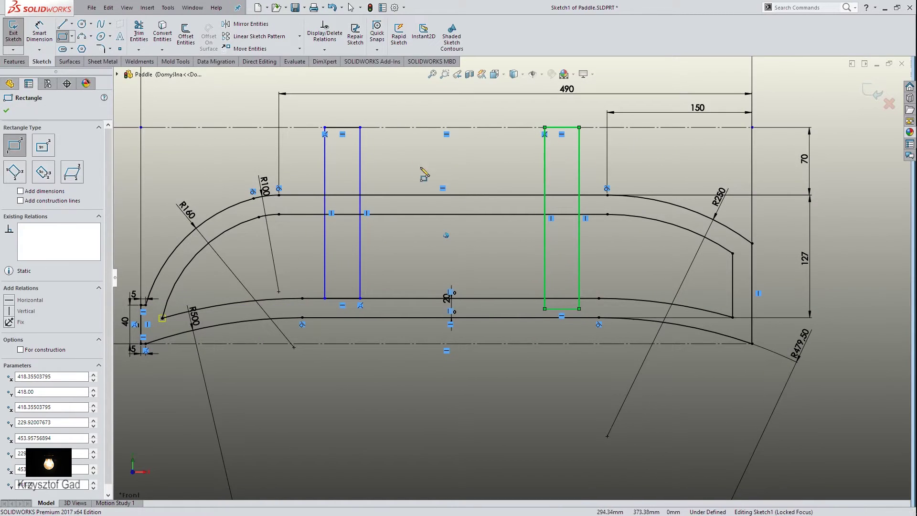
- Set the right rectangle's width to 20 mm
key(Escape)
right_click(404, 150)
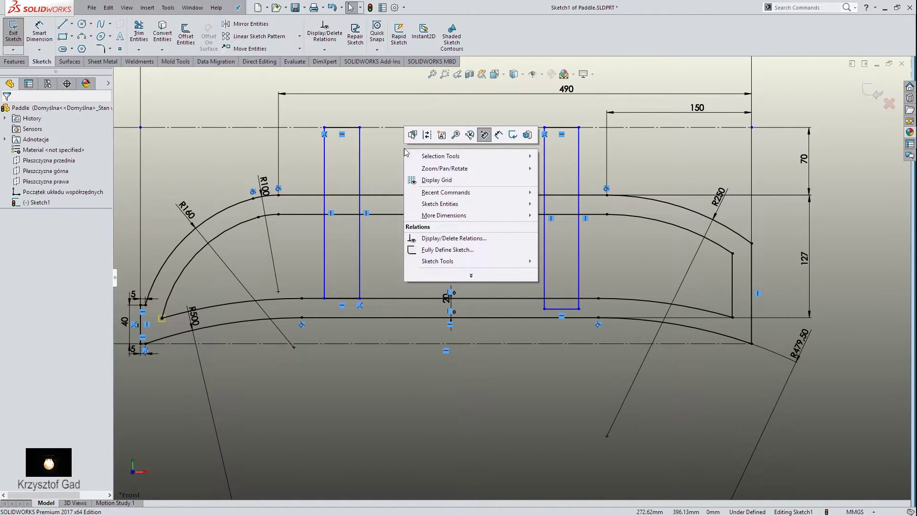
click(504, 137)
click(566, 127)
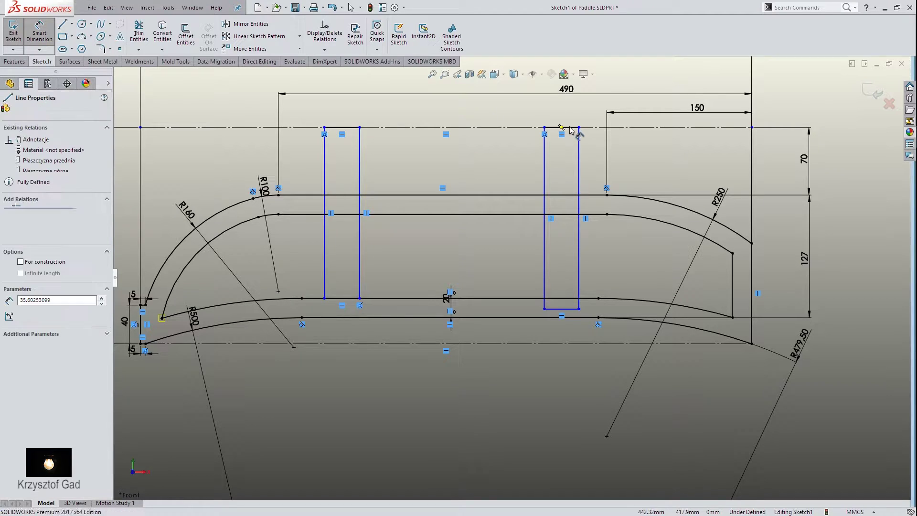
click(564, 117)
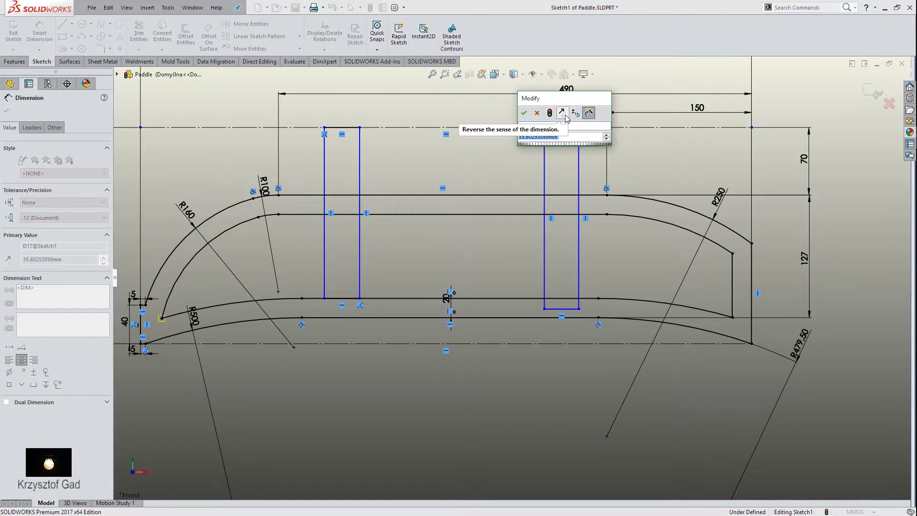
text(20)
key(Return)
- Place the right rectangle 150 mm from the right-hand vertical line
scroll(565, 115, up, 2)
scroll(565, 114, up, 1)
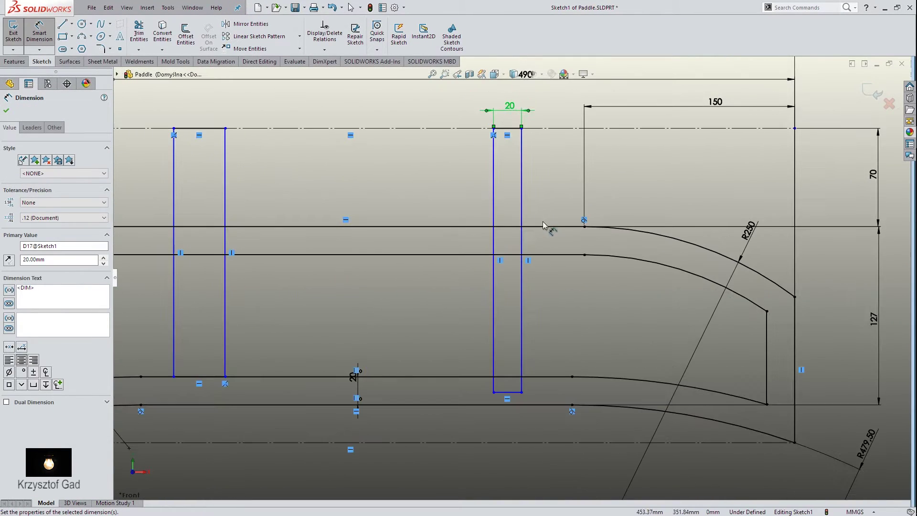
click(522, 215)
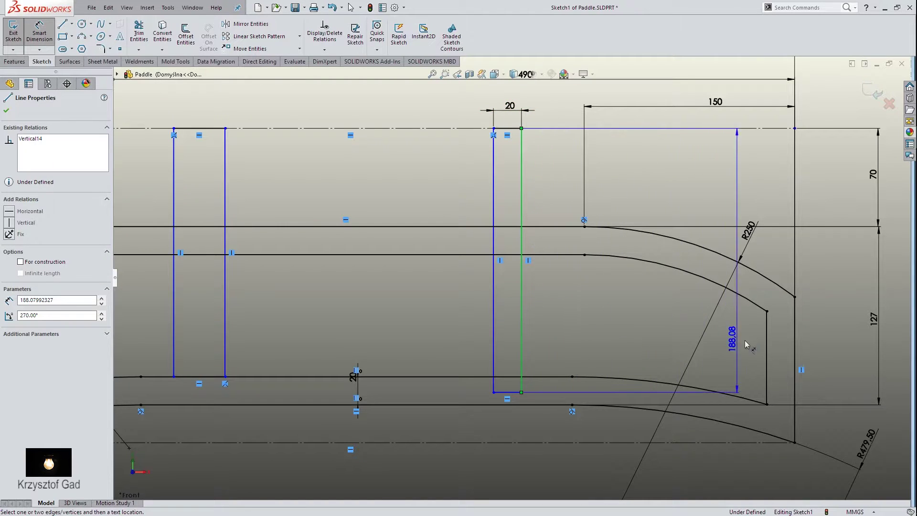
click(794, 349)
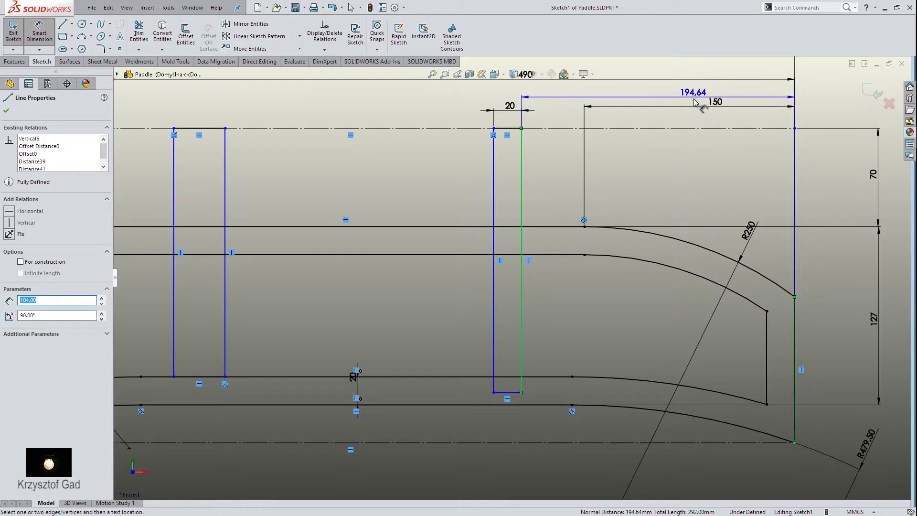
click(688, 426)
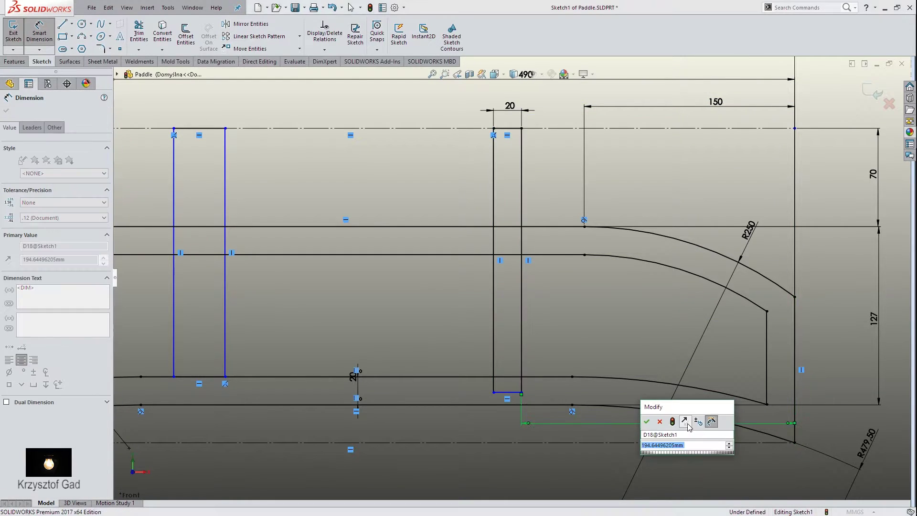
text(150)
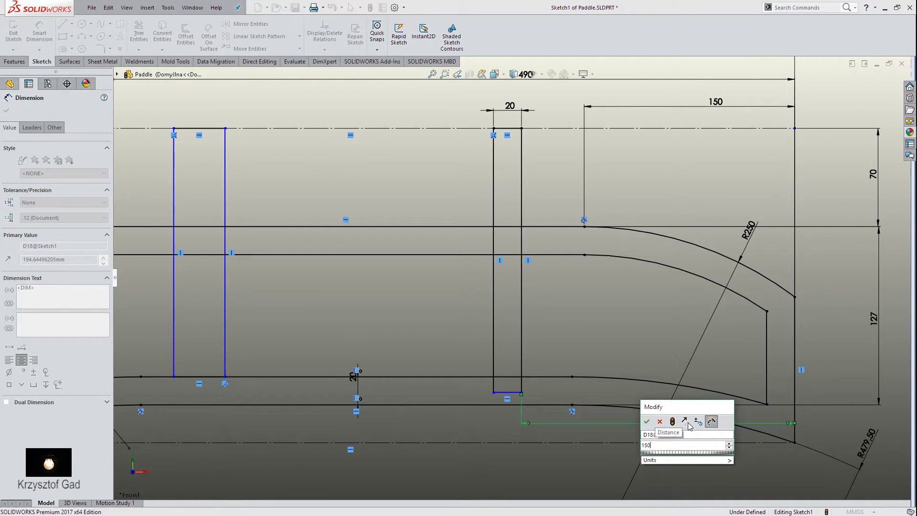
key(Return)
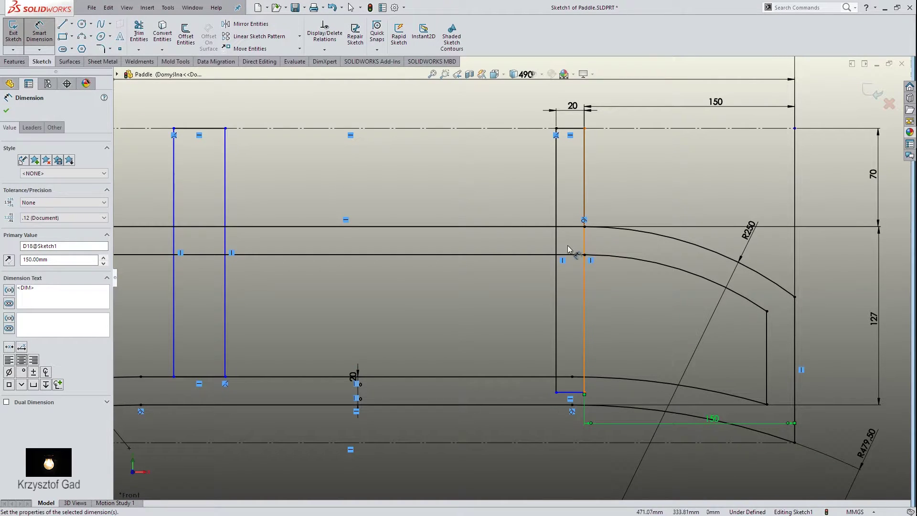
- Space the rectangles 200 mm apart and make the left one 20 mm wide
ctrl+middle_drag(543, 245, 562, 243)
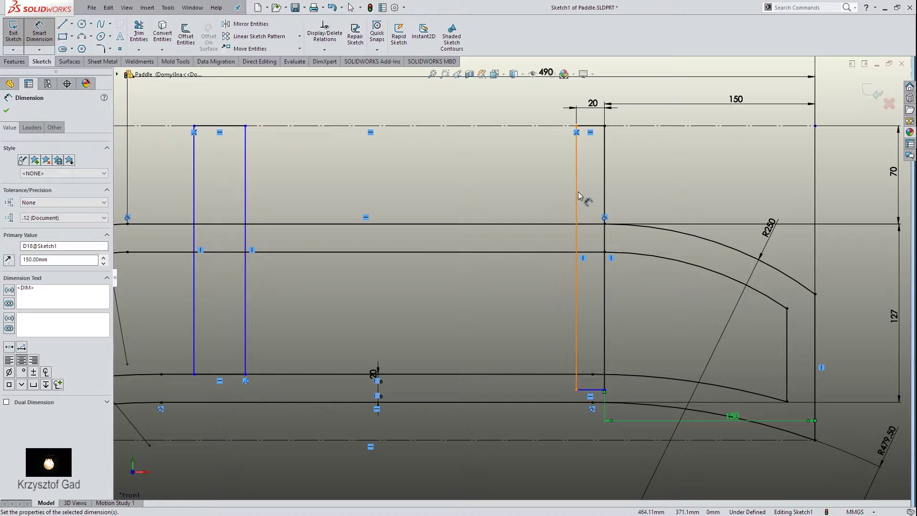
click(577, 196)
click(245, 210)
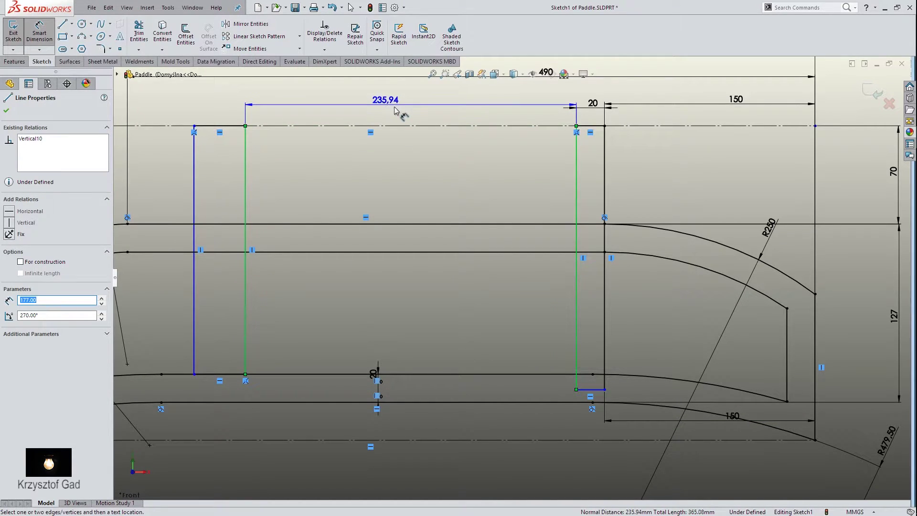
click(416, 106)
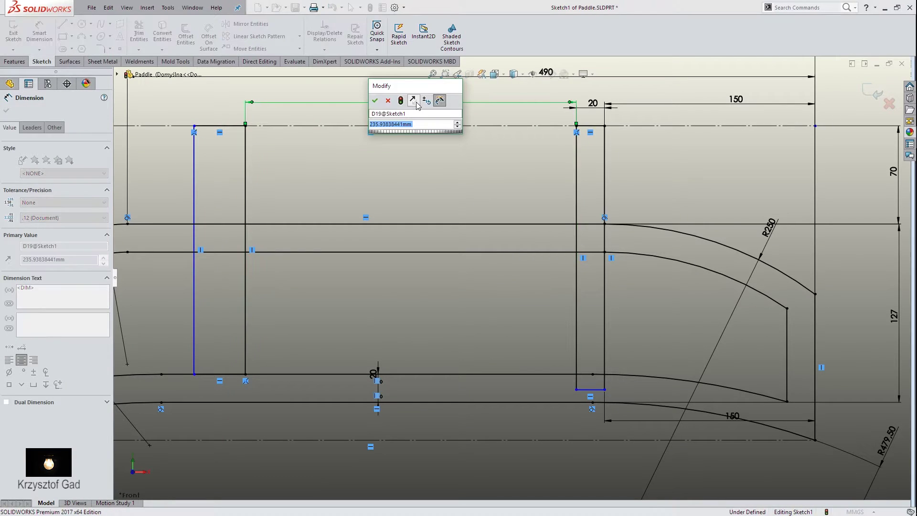
text(200)
key(Return)
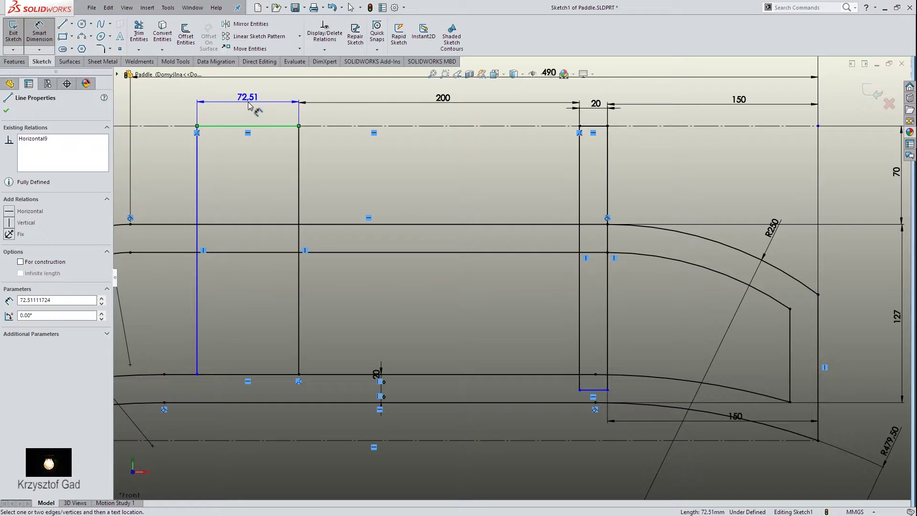
click(248, 105)
key(Return)
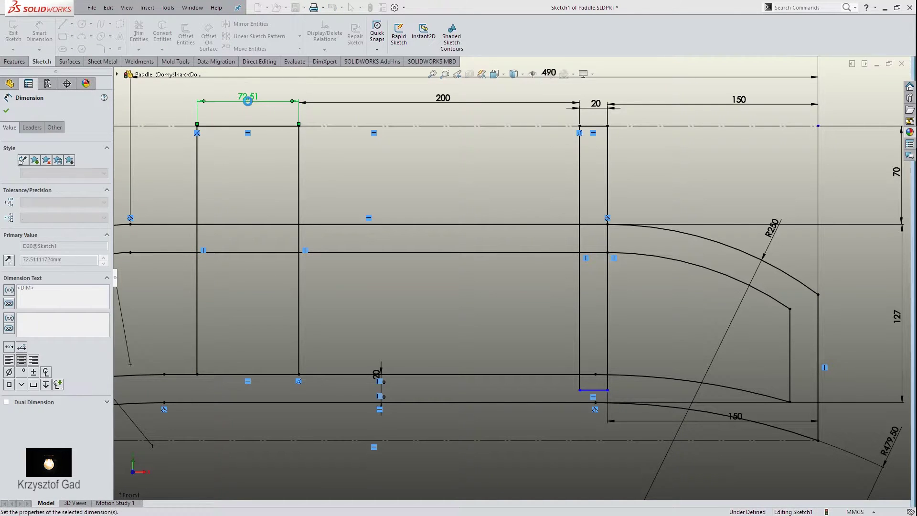
key(Escape)
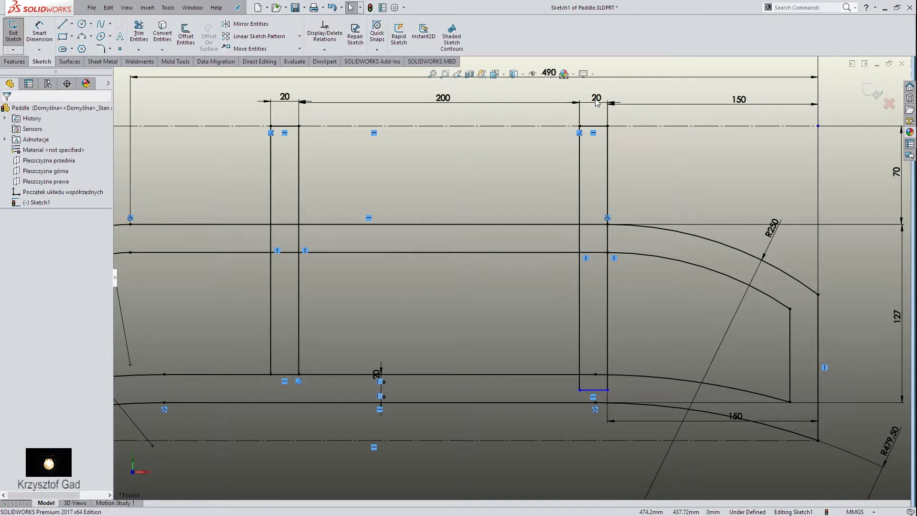
- Move the 150 dimension higher, fit the sketch, and select the R250 dimension
drag(744, 106, 721, 104)
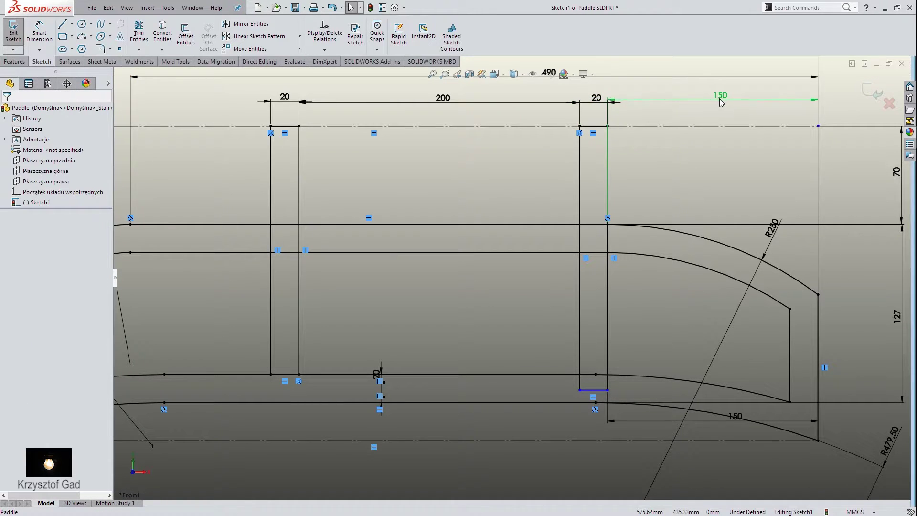
key(f)
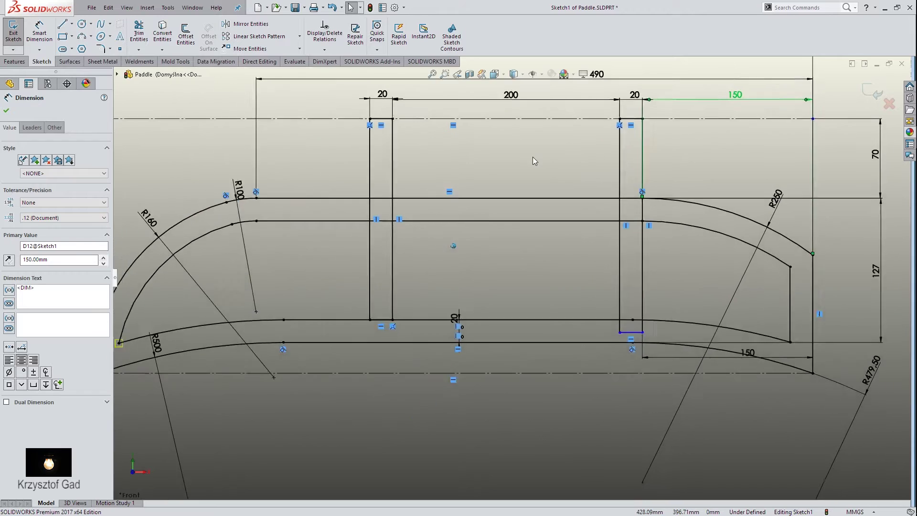
click(847, 191)
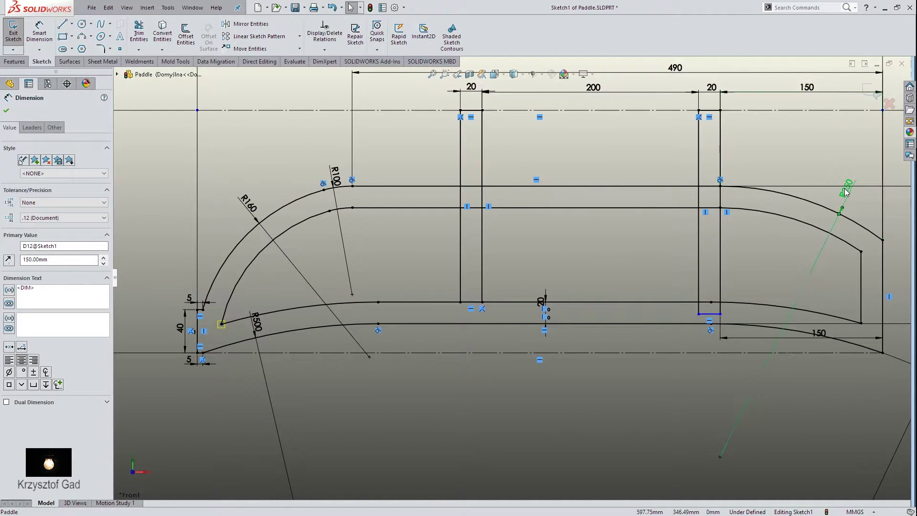
scroll(357, 207, down, 1)
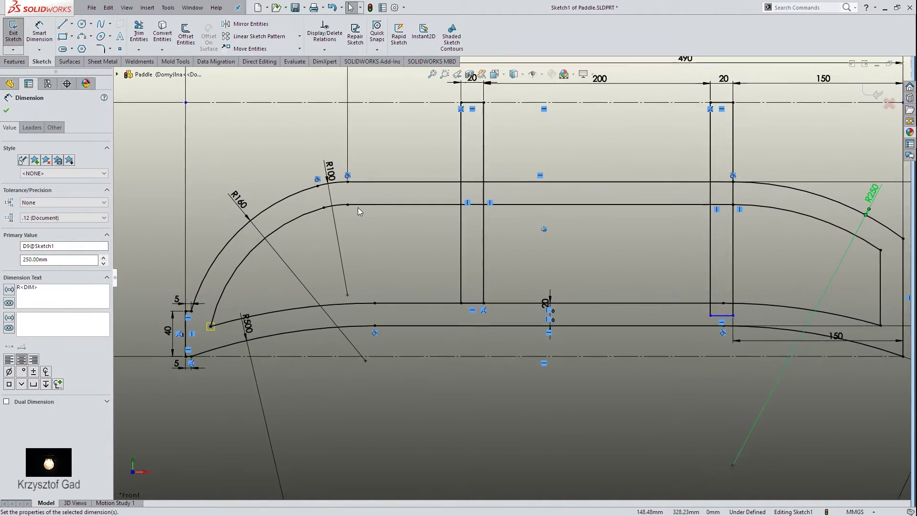
scroll(358, 207, down, 1)
scroll(335, 214, down, 1)
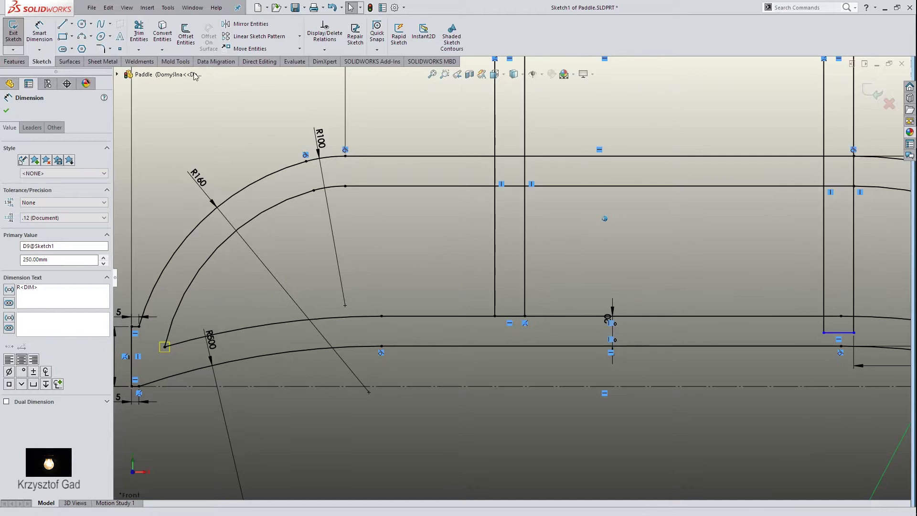
- Draw a vertical line from the top arc's end down to the lower frame edge
click(62, 24)
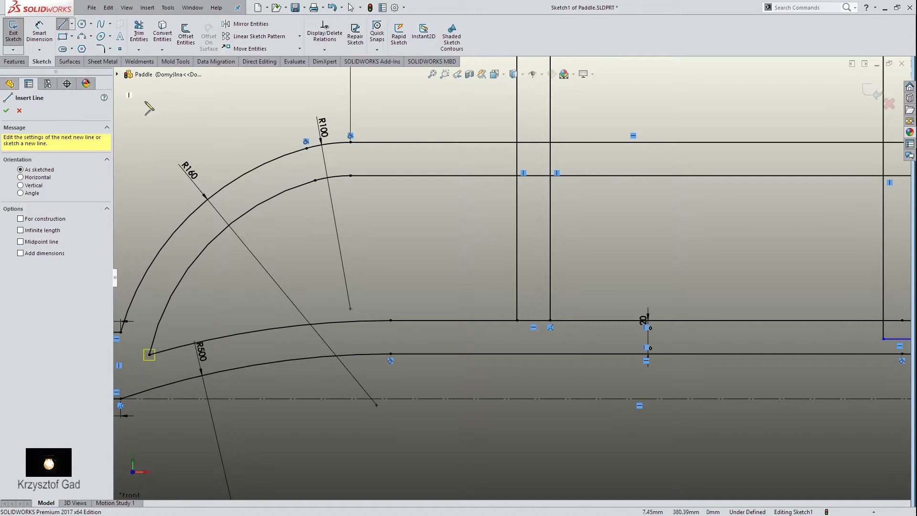
click(351, 142)
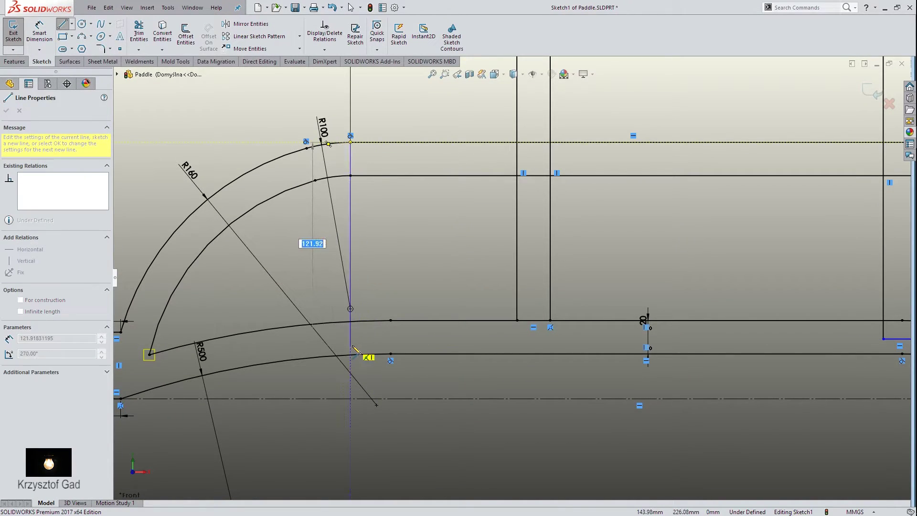
click(351, 344)
right_click(415, 196)
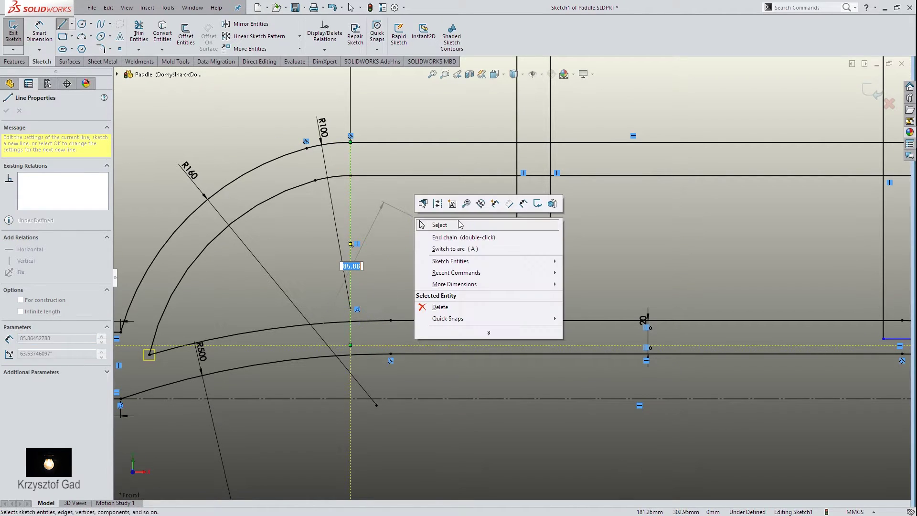
click(428, 206)
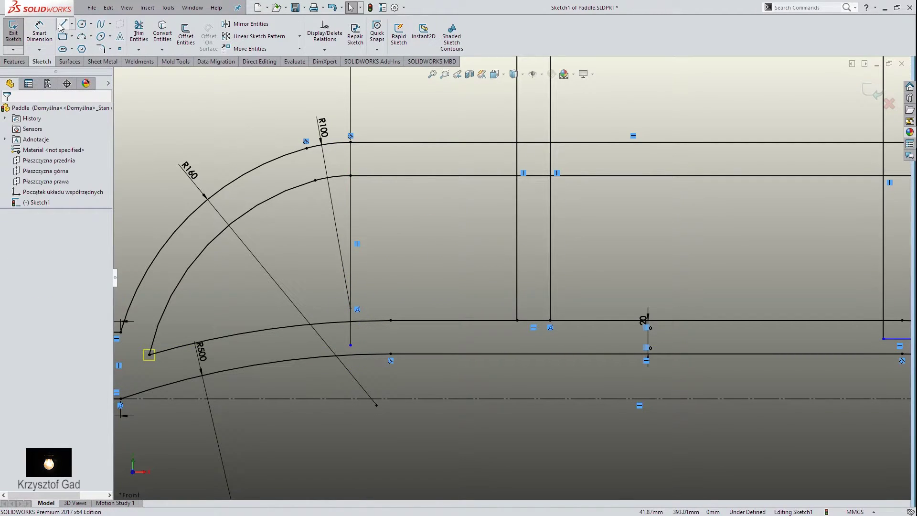
- Draw a vertical line across the inner frame from inner top to inner bottom edge
click(392, 175)
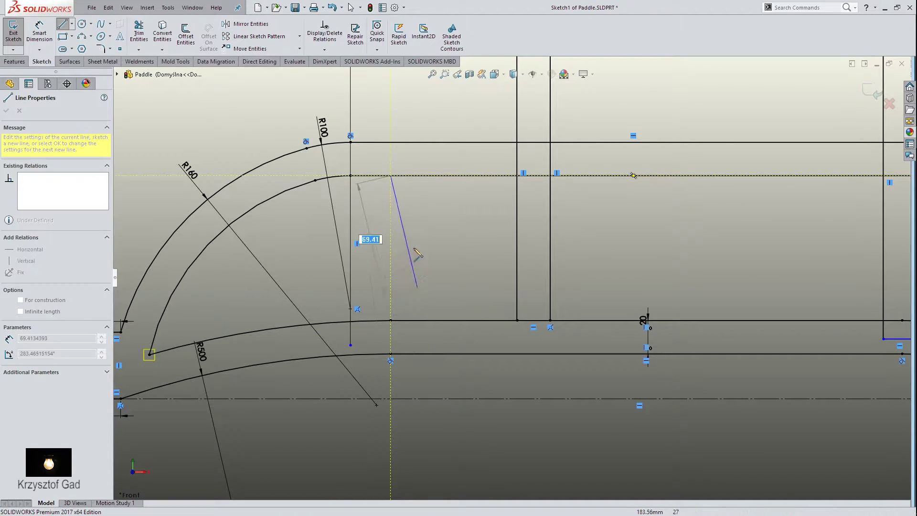
key(Escape)
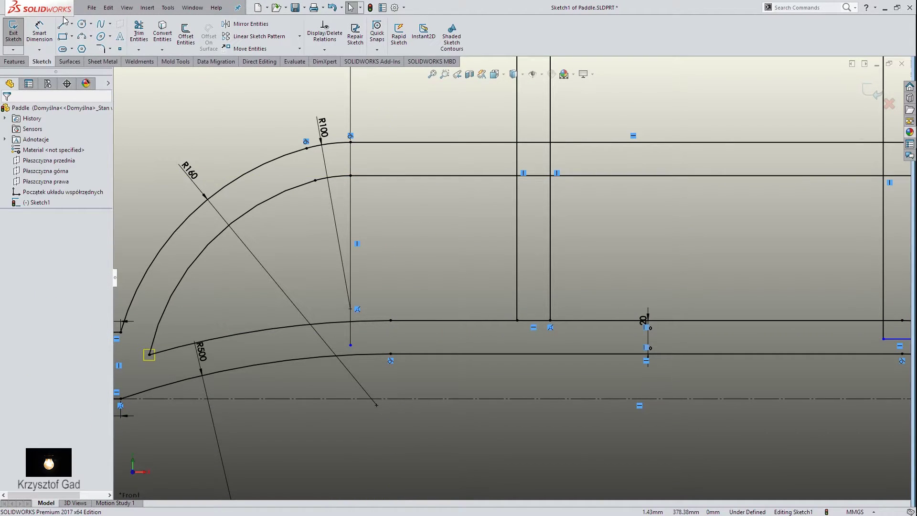
click(62, 23)
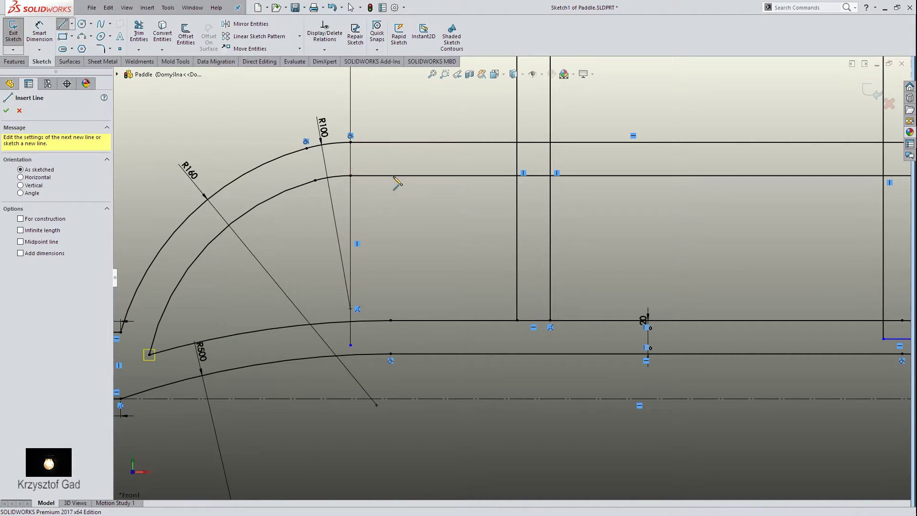
click(420, 176)
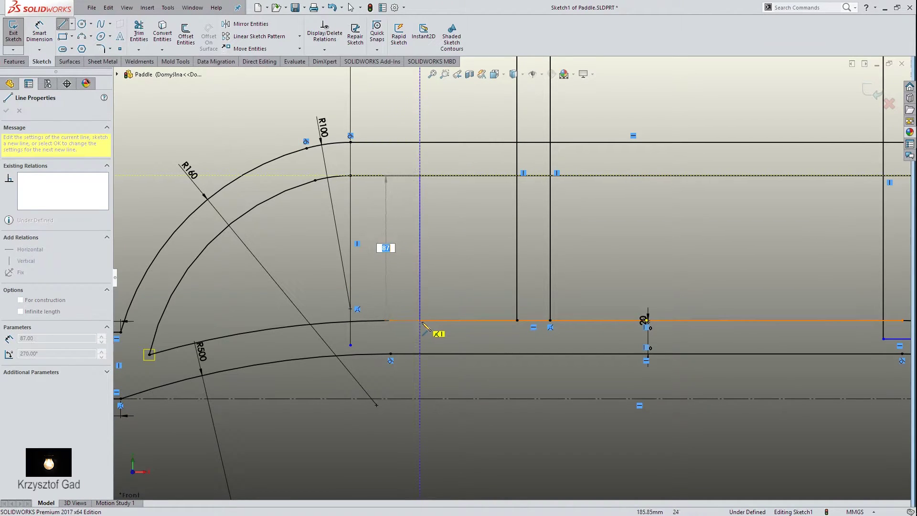
click(420, 338)
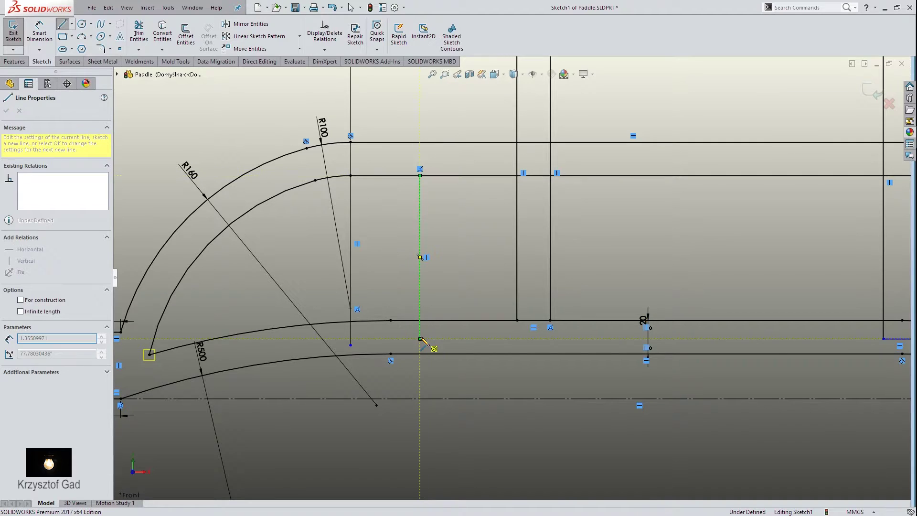
key(Escape)
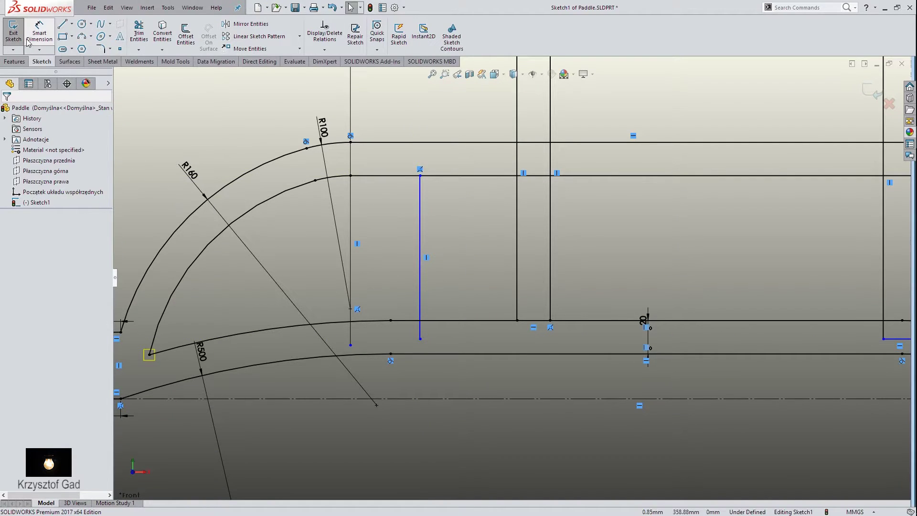
- Draw a short vertical line below the left arc's bottom
click(62, 24)
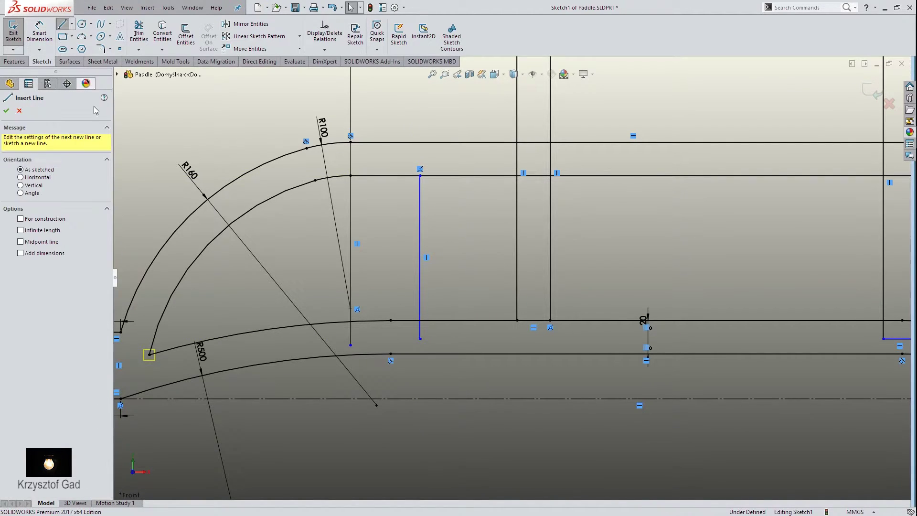
click(166, 279)
click(167, 369)
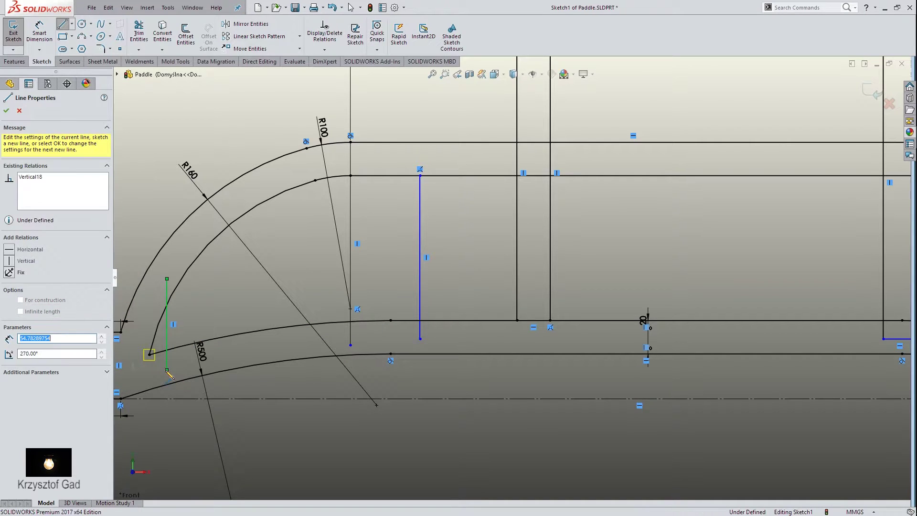
key(Escape)
key(Escape)
right_click(287, 251)
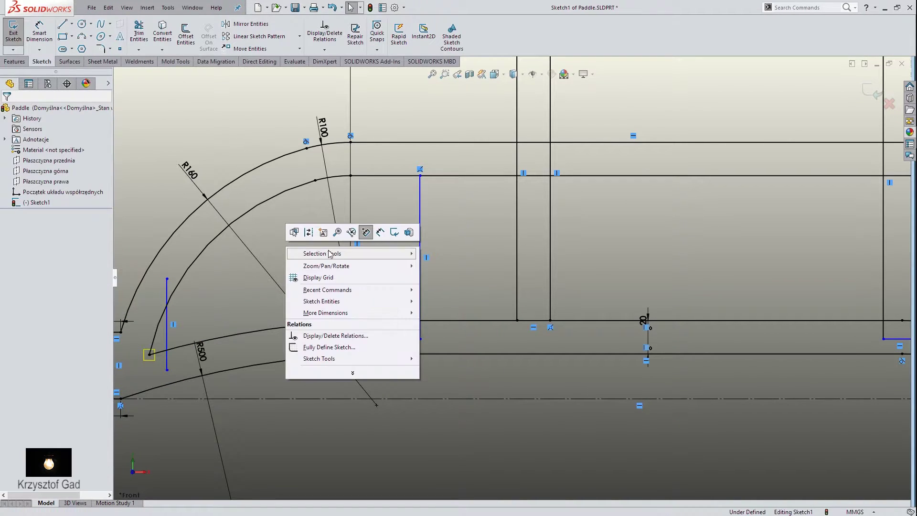
click(377, 234)
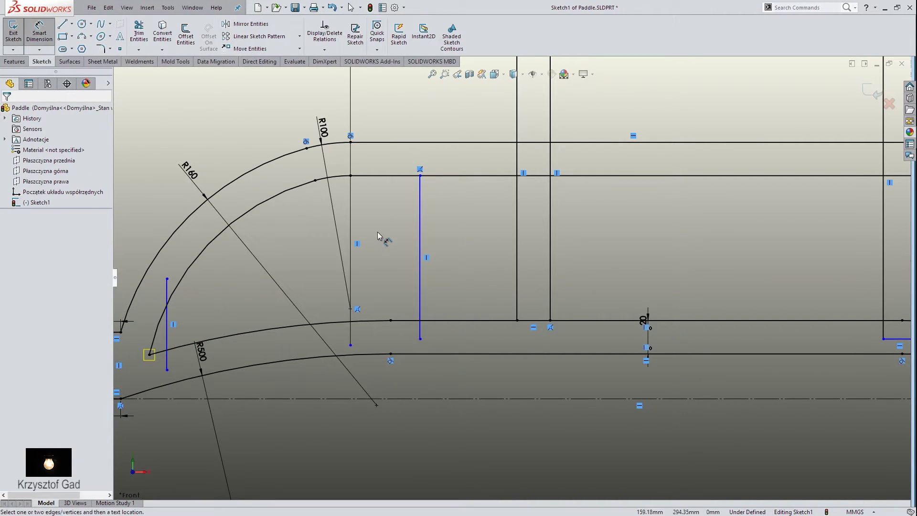
- Set the right vertical line 20 mm from the line at the R100 arc end
click(350, 230)
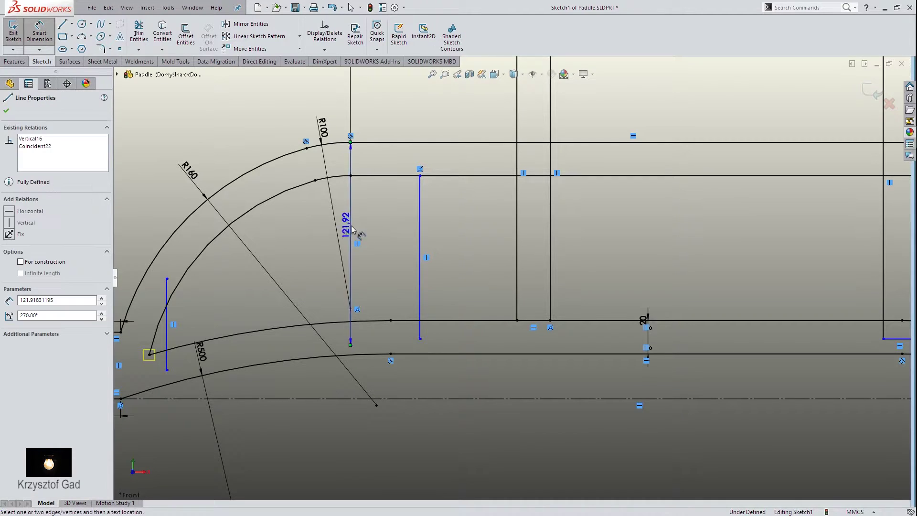
click(419, 236)
click(380, 247)
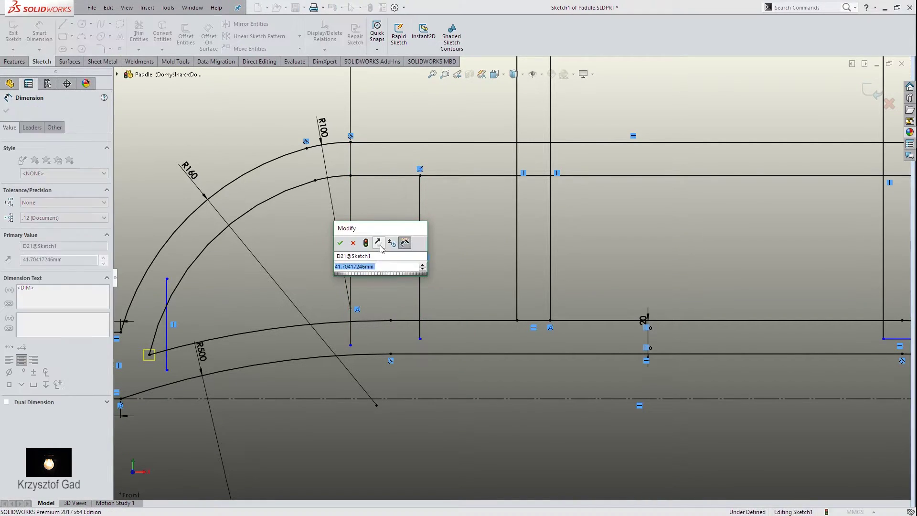
text(20)
key(Return)
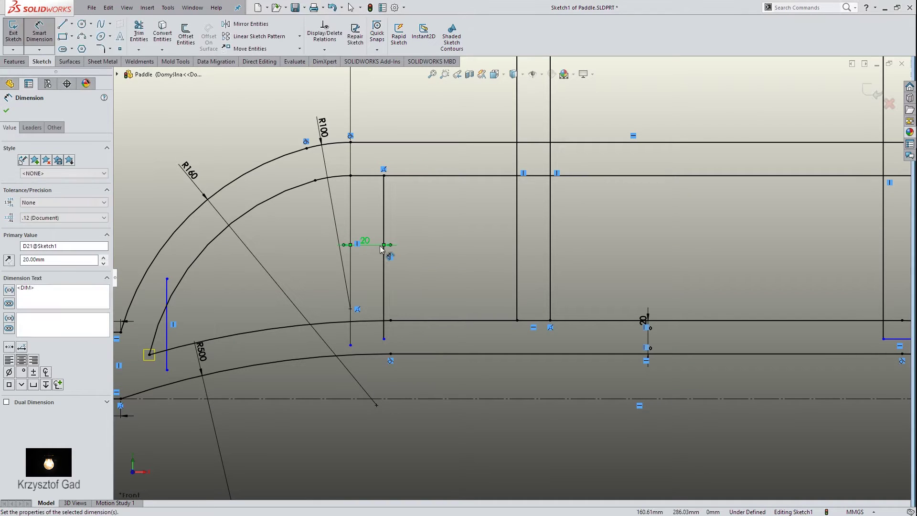
- Set the short left vertical line 118 mm from the arc-end line
click(351, 277)
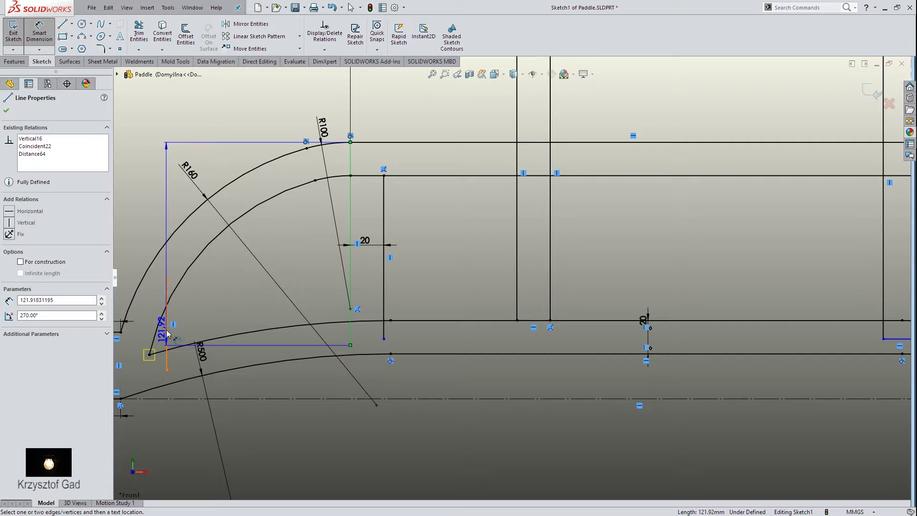
click(166, 334)
click(267, 442)
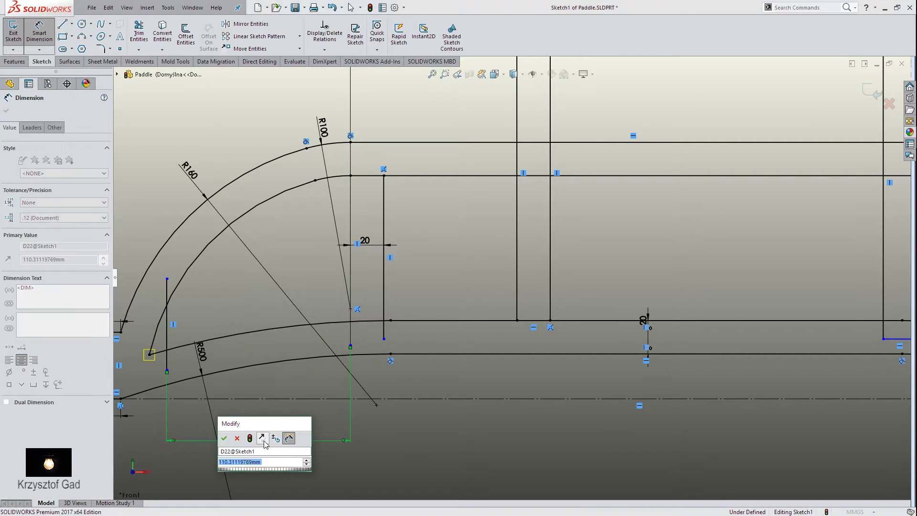
text(118)
key(Return)
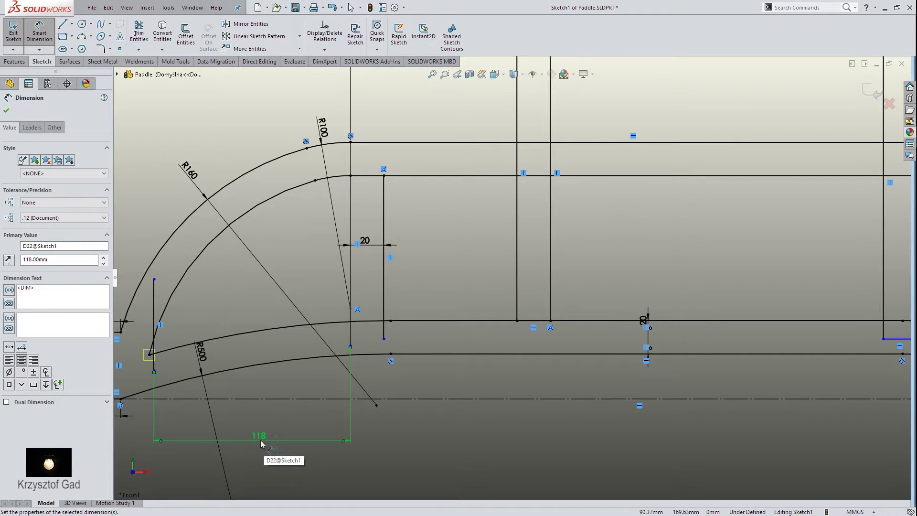
ctrl+middle_drag(263, 439, 282, 437)
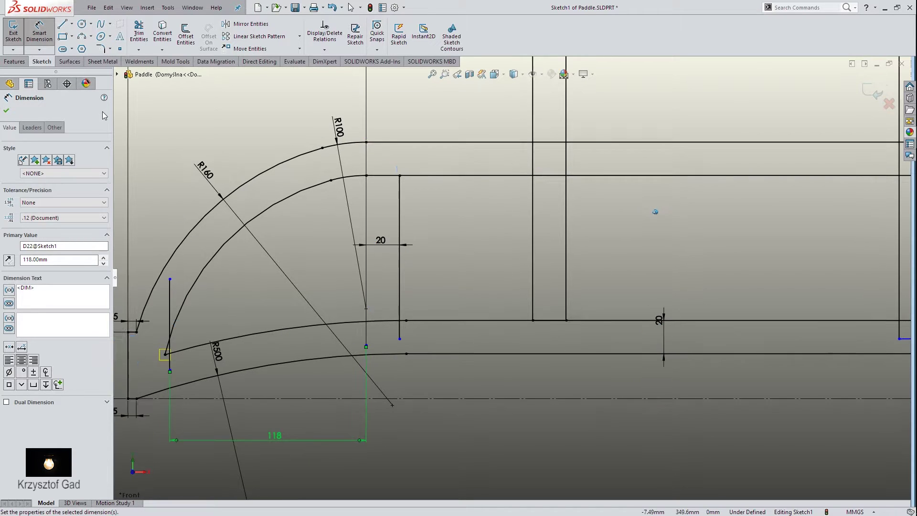
- Power-trim the curve and line ends at the left slot, then undo that wrong trim
click(138, 33)
ctrl+middle_drag(196, 277, 280, 246)
scroll(280, 242, down, 3)
scroll(312, 263, down, 3)
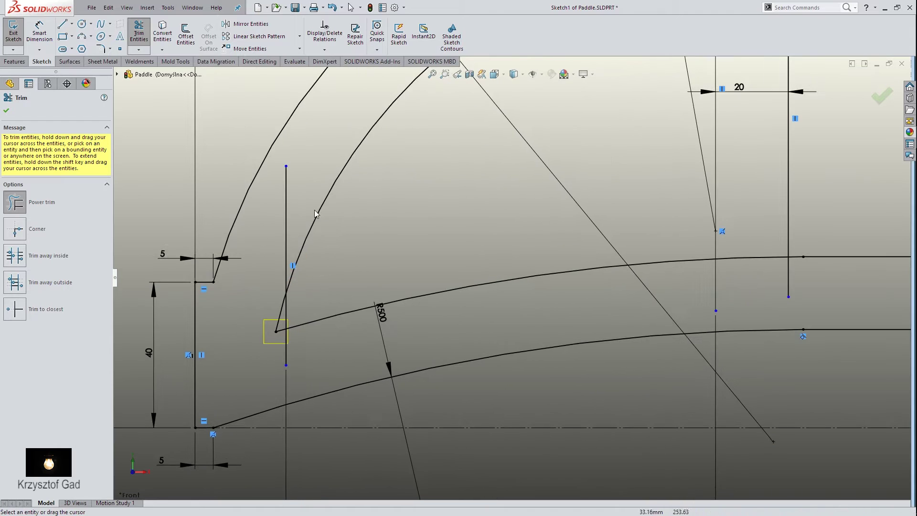
drag(258, 218, 247, 265)
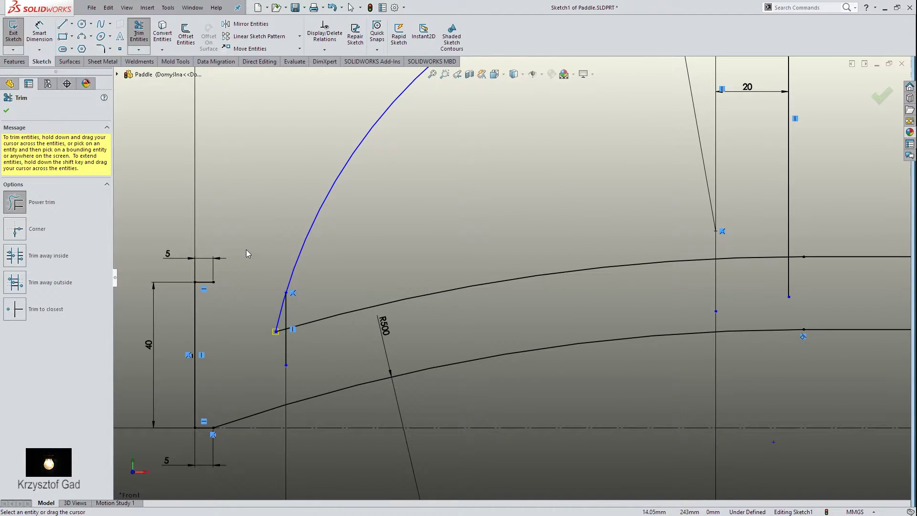
key(Escape)
key(ctrl+z)
- Trim the horizontal segments between the two vertical lines and a piece of the bottom line
click(138, 32)
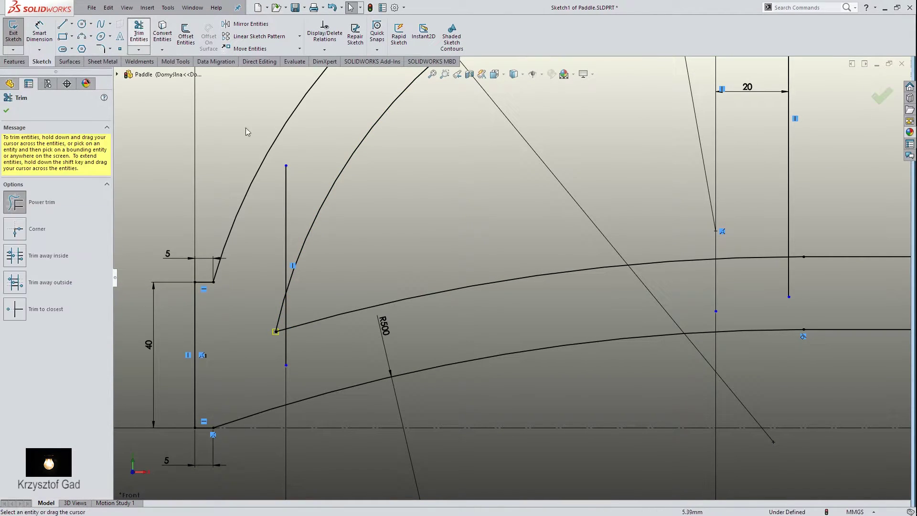
scroll(254, 326, down, 3)
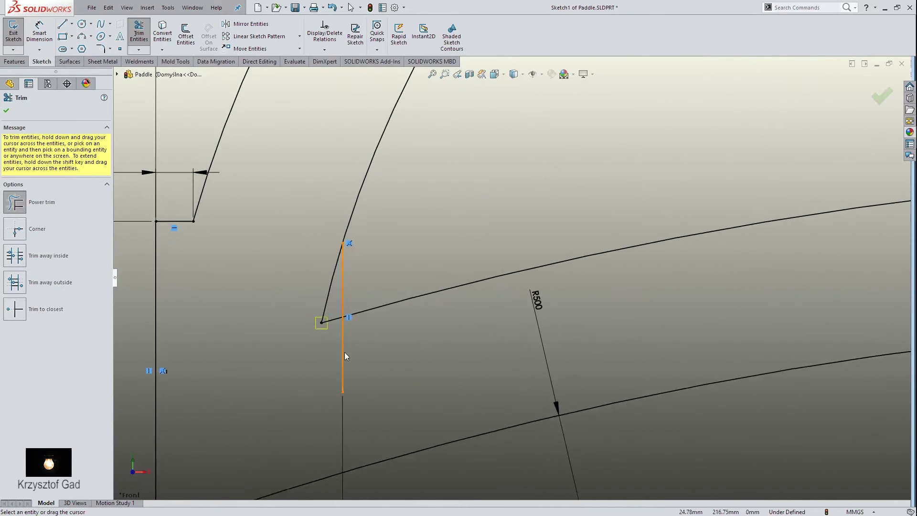
scroll(344, 352, down, 2)
scroll(348, 245, up, 2)
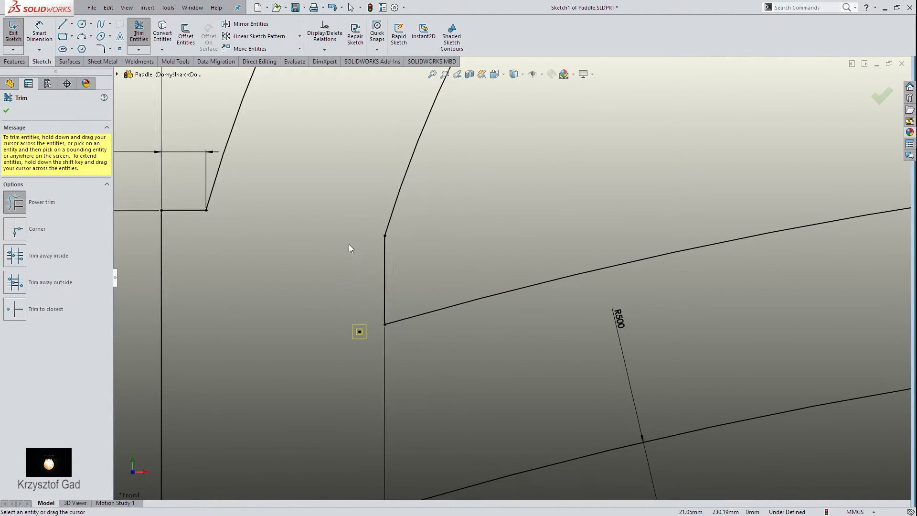
scroll(345, 247, up, 2)
scroll(366, 265, down, 2)
scroll(388, 317, down, 2)
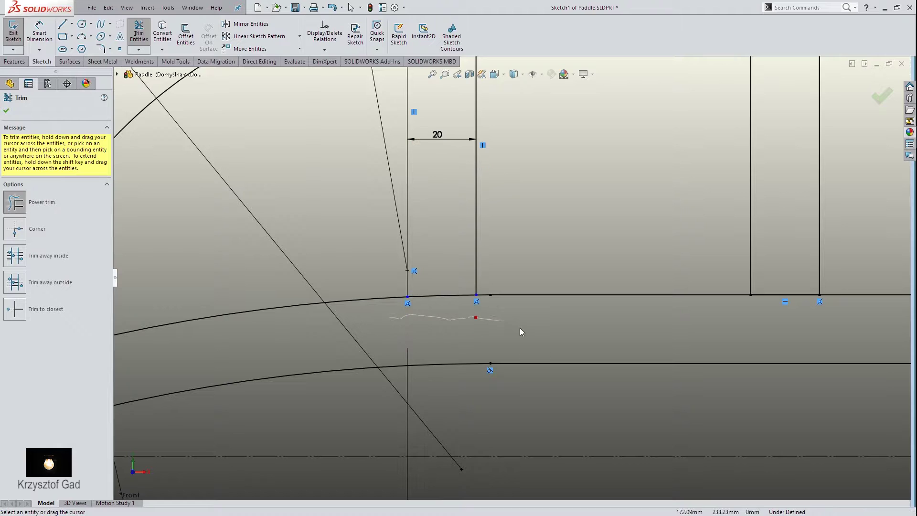
scroll(454, 296, down, 2)
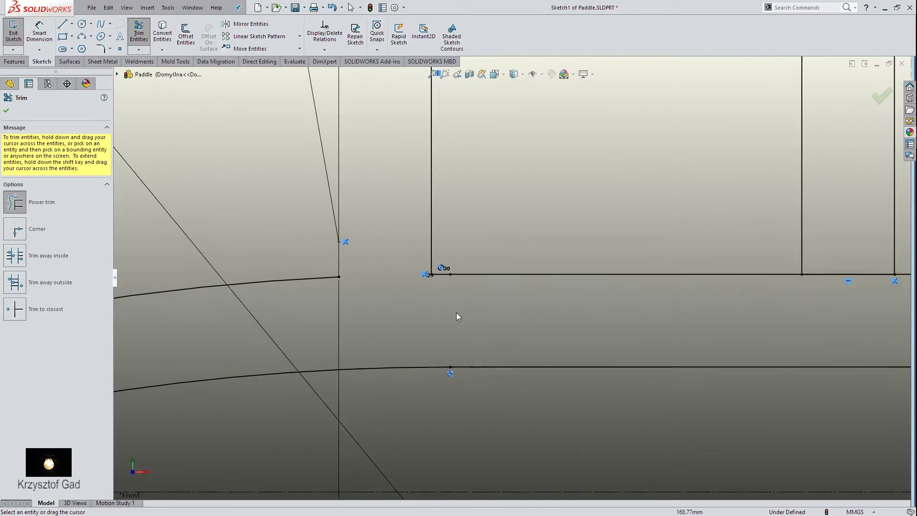
scroll(459, 315, down, 2)
scroll(458, 315, up, 2)
scroll(456, 334, down, 3)
scroll(458, 373, down, 2)
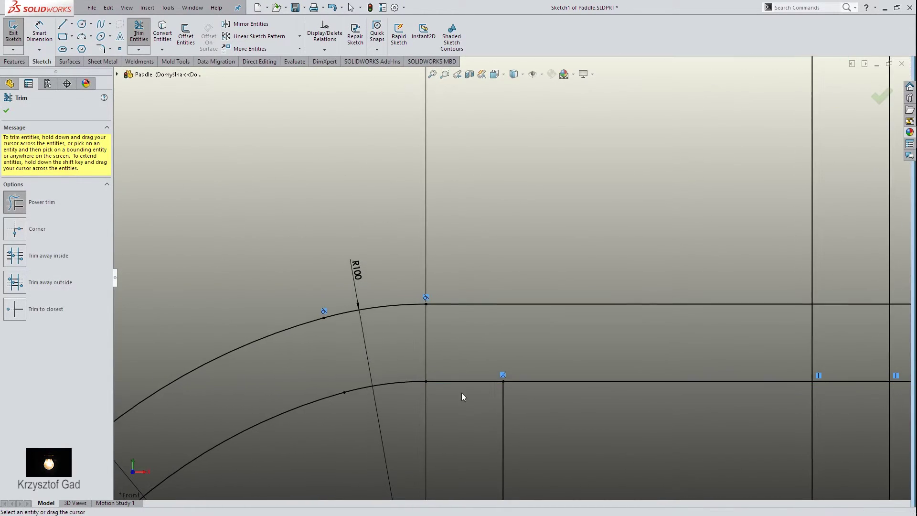
scroll(399, 348, up, 2)
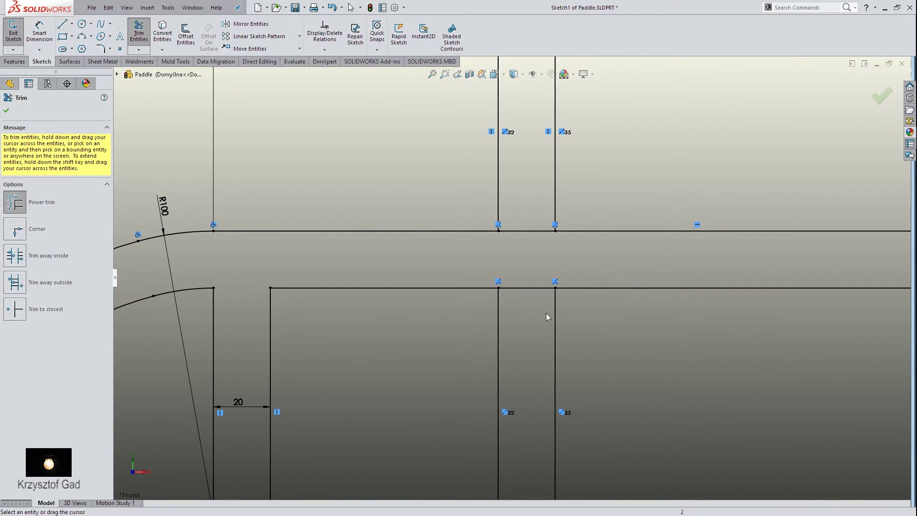
drag(548, 317, 528, 174)
scroll(514, 213, down, 2)
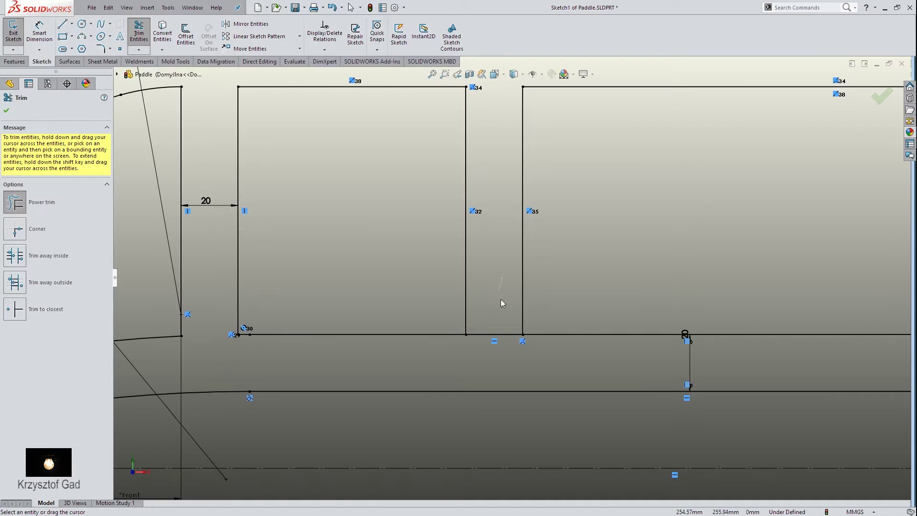
drag(501, 300, 495, 351)
- Trim the extra vertical segment at the right end and the leftovers near the right arc
scroll(505, 356, up, 3)
scroll(505, 356, down, 3)
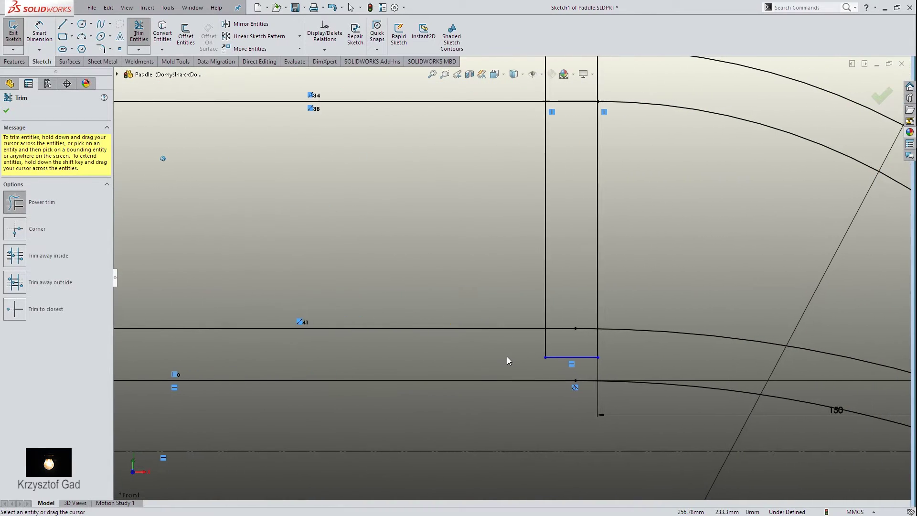
drag(631, 343, 583, 360)
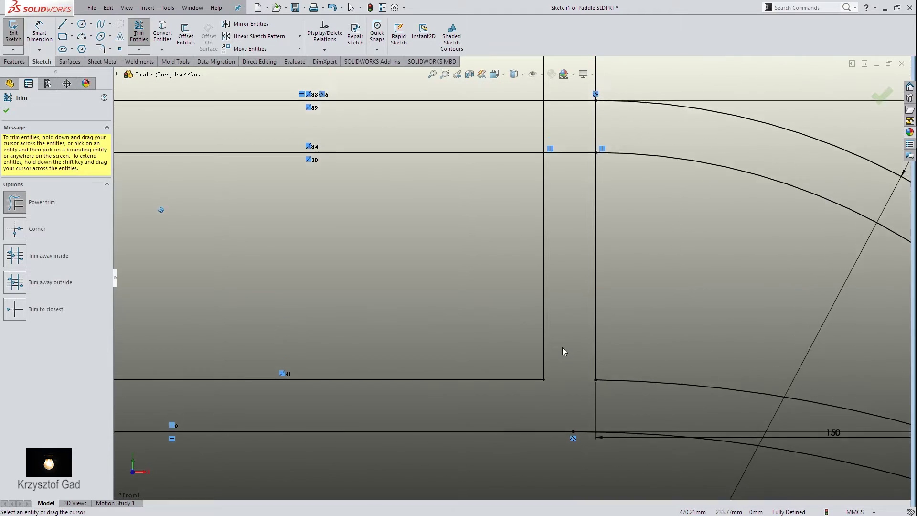
key(ctrl+Down)
key(ctrl+Down)
key(ctrl+Down)
mouse_move(568, 321)
mouse_down()
mouse_move(572, 237)
mouse_move(637, 257)
mouse_up()
- Delete the conflicting parallel relation and the 150 horizontal dimension
key(z)
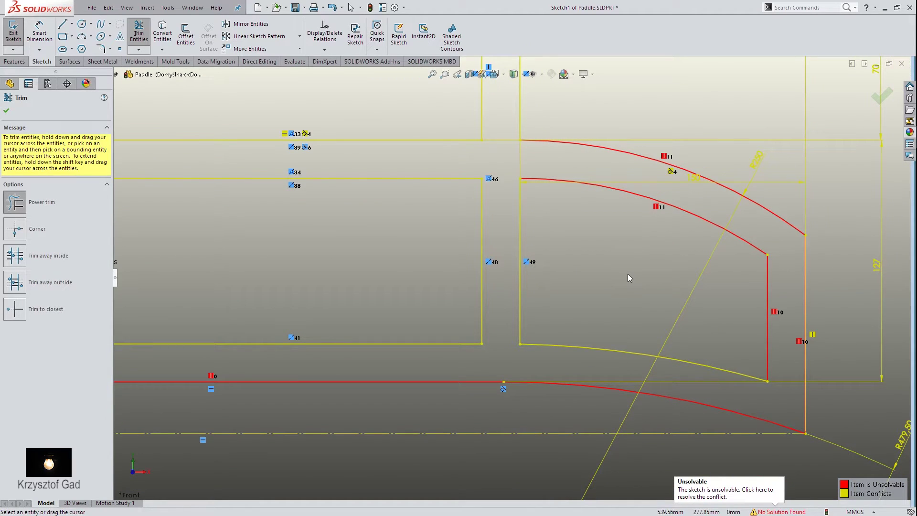
key(Escape)
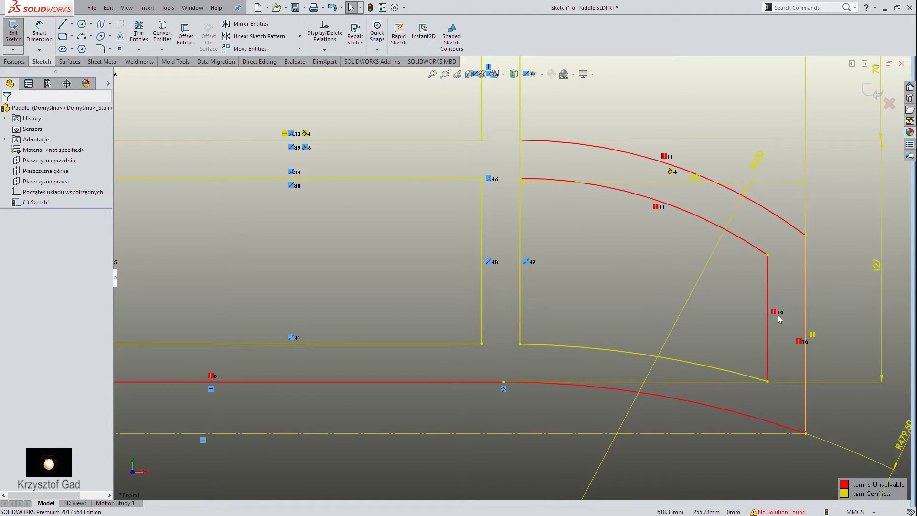
click(773, 312)
key(Delete)
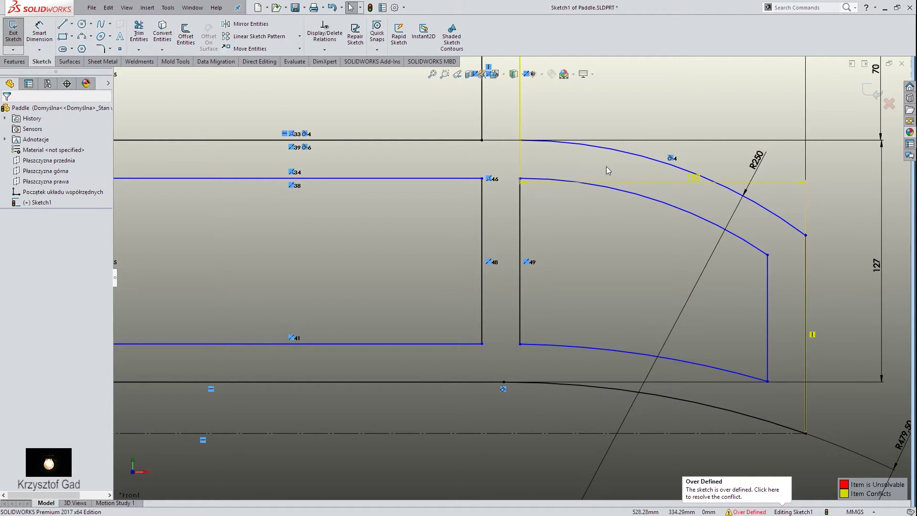
click(668, 183)
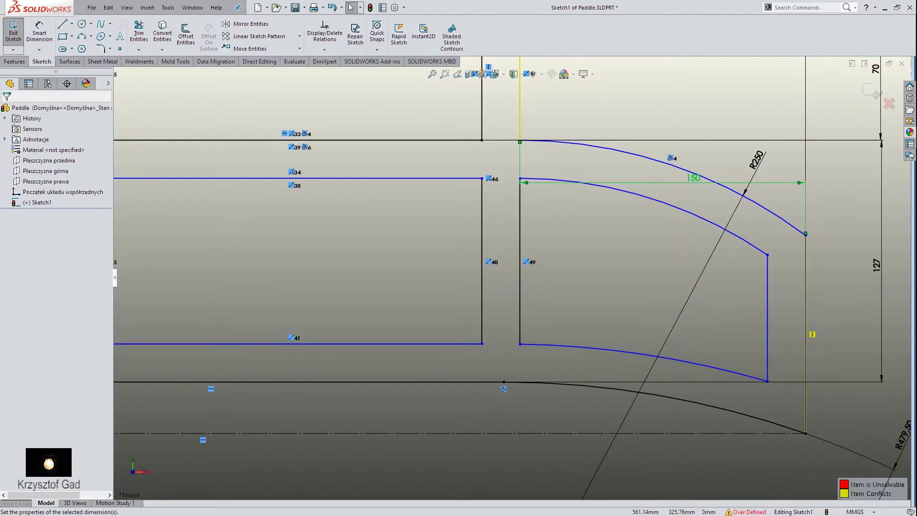
key(Delete)
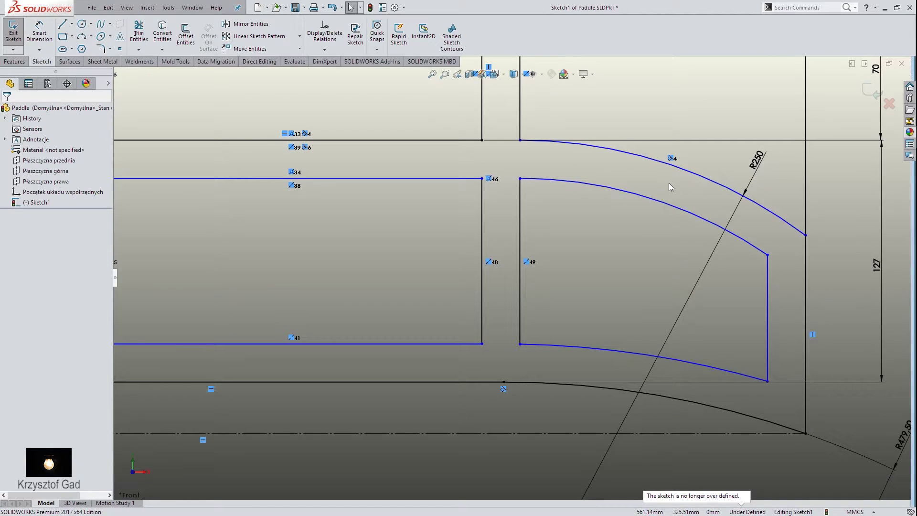
- Round the lower right outer corner with a 5 mm sketch fillet
key(z)
key(z)
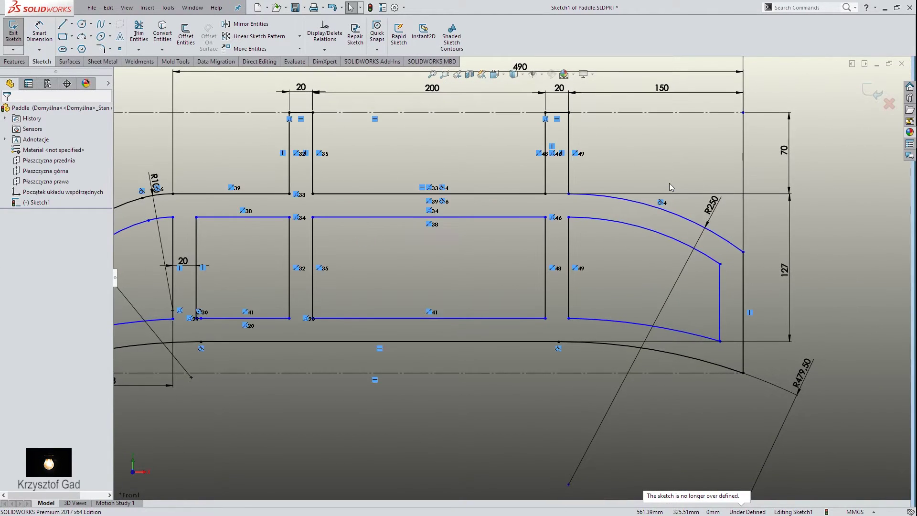
key(f)
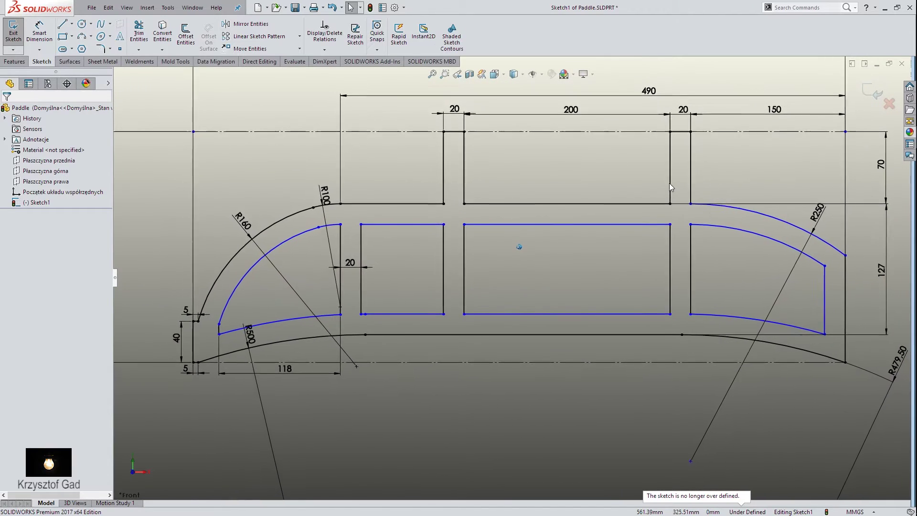
scroll(668, 182, down, 1)
scroll(669, 182, down, 1)
scroll(669, 182, down, 1)
scroll(669, 182, down, 1)
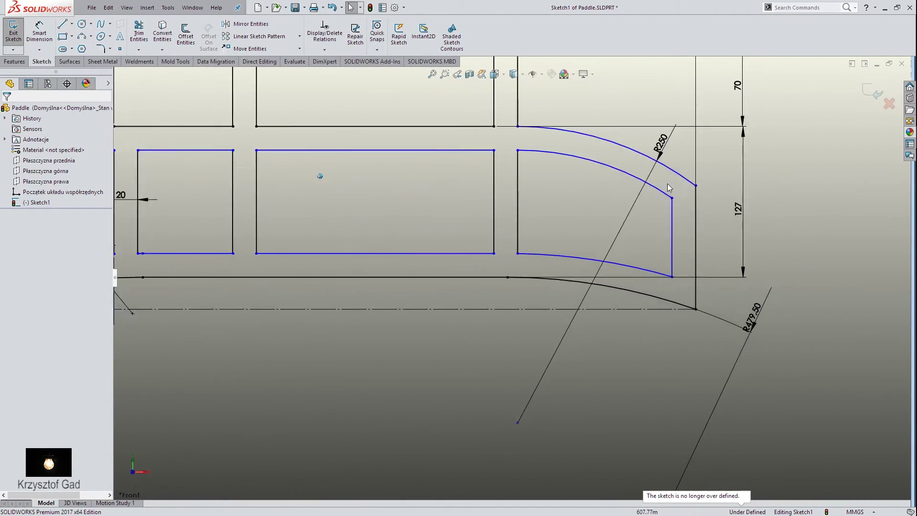
scroll(668, 187, down, 3)
scroll(654, 191, down, 2)
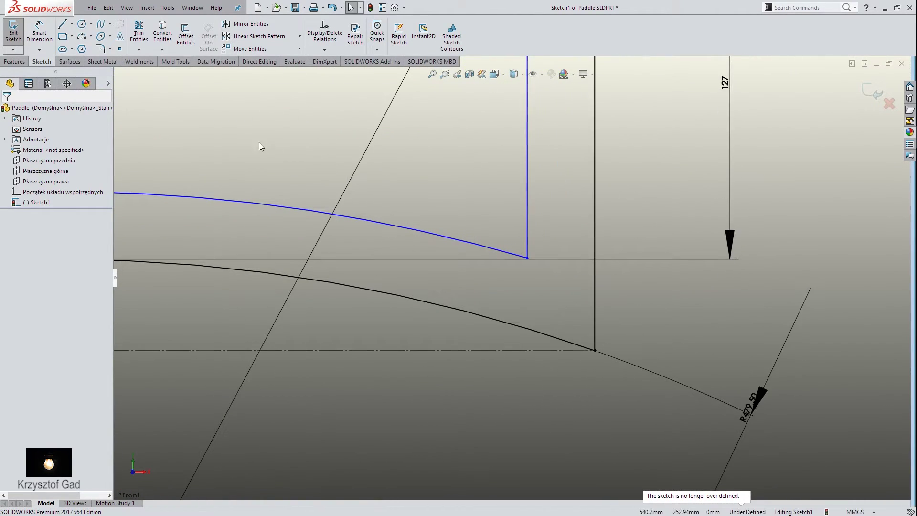
click(100, 49)
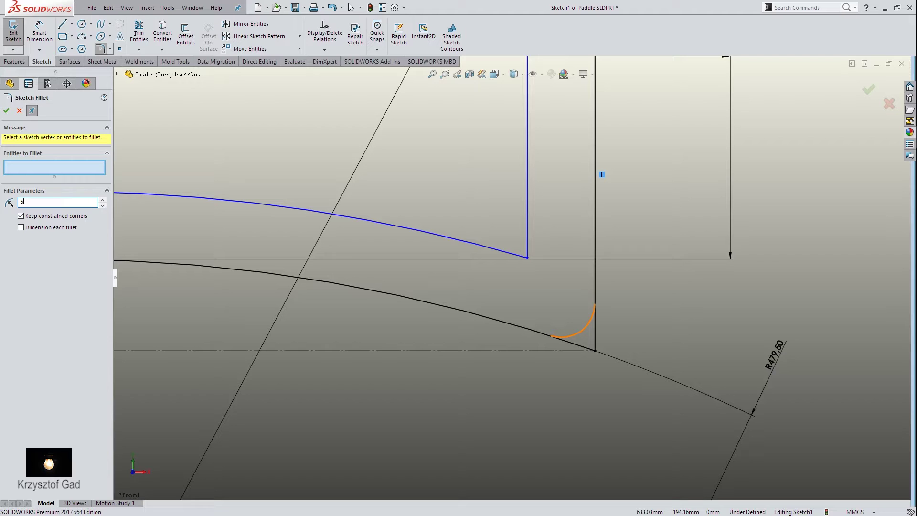
click(595, 351)
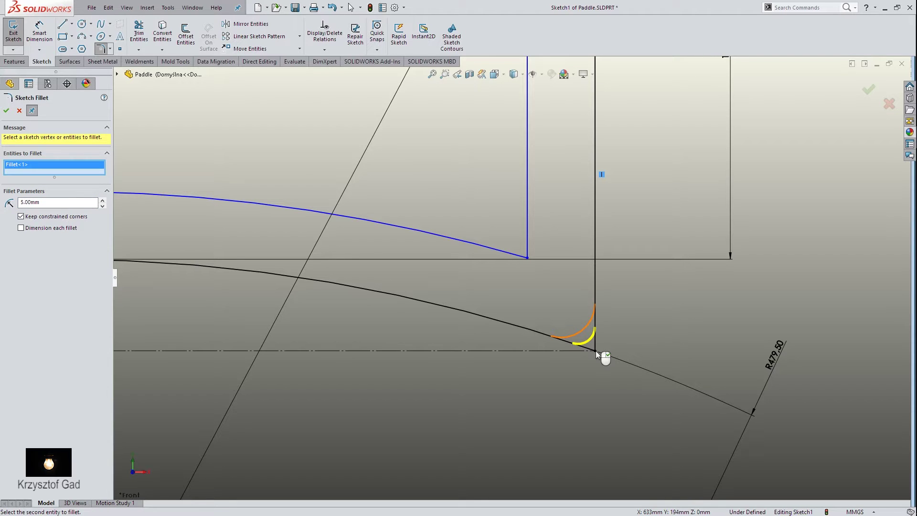
key(Return)
- Apply the R5 fillet to the upper right corner and zoom out
key(ctrl+Down)
key(ctrl+Down)
key(ctrl+Down)
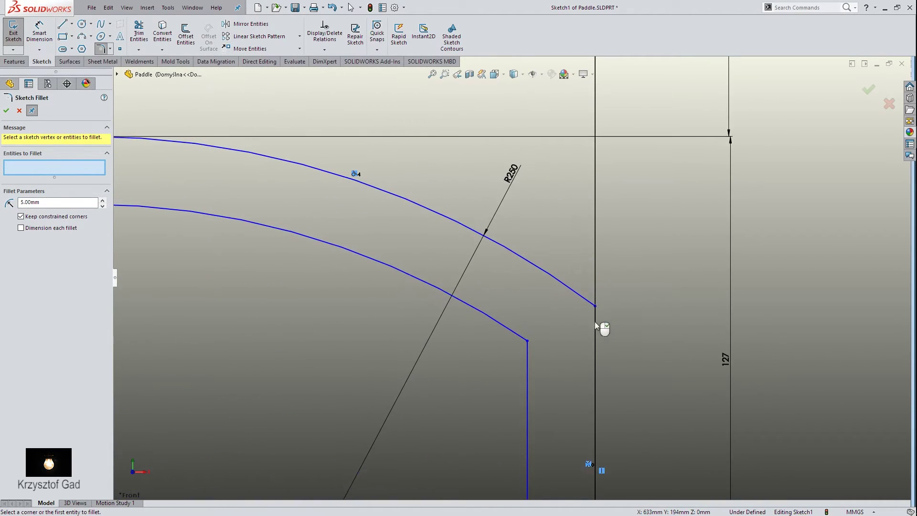
click(595, 308)
key(Return)
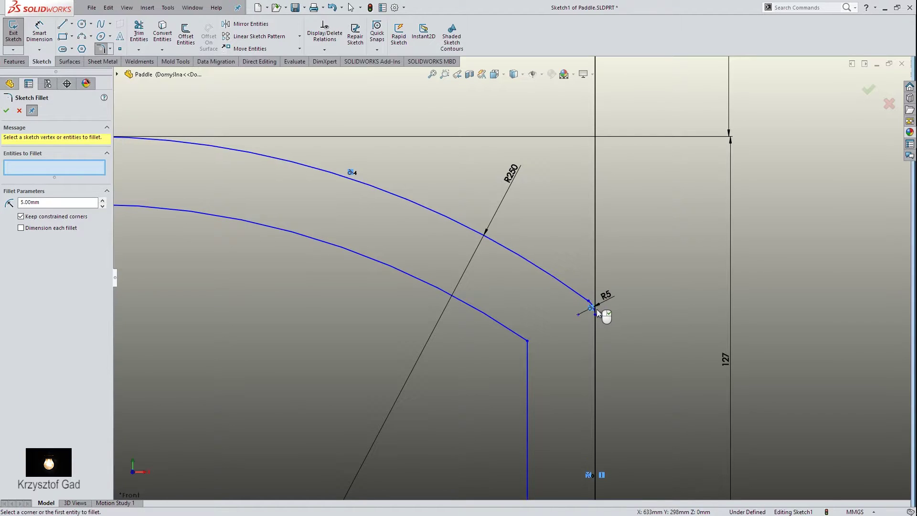
scroll(659, 331, up, 2)
scroll(660, 330, up, 3)
scroll(660, 330, up, 3)
scroll(660, 330, up, 2)
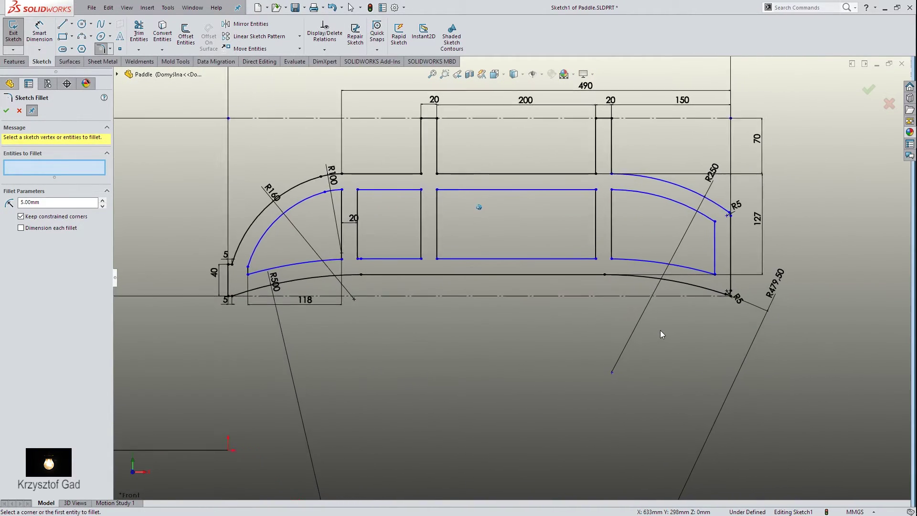
- Move the 194 and 418 dimensions closer to the paddle sketch
key(z)
key(ctrl+Right)
key(ctrl+Down)
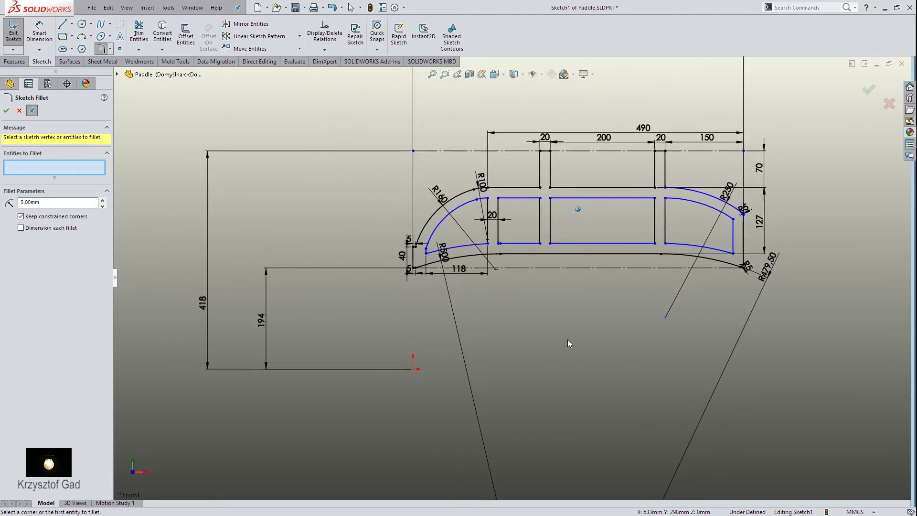
key(Escape)
drag(265, 324, 309, 314)
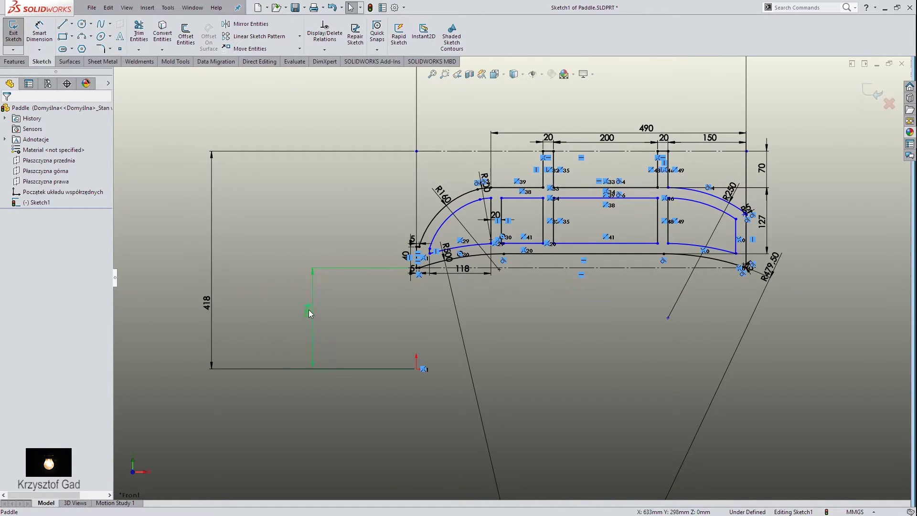
click(395, 307)
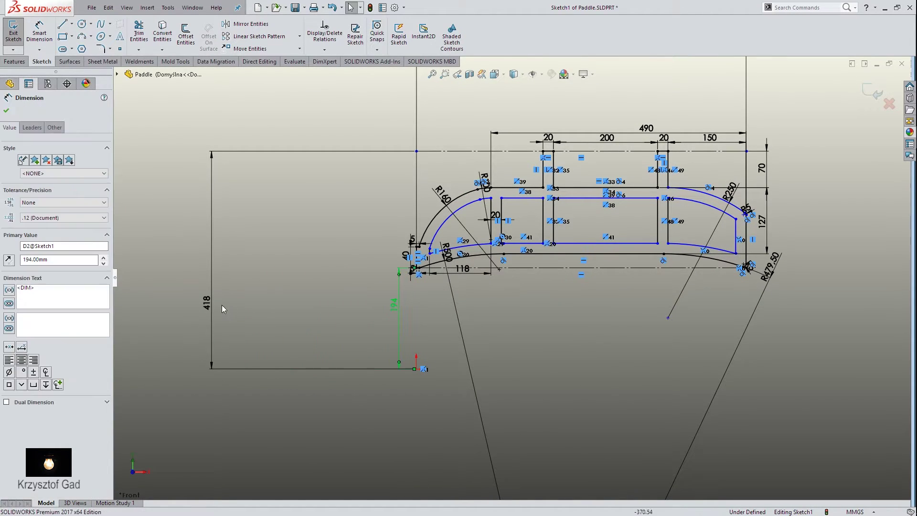
drag(210, 303, 360, 294)
key(Escape)
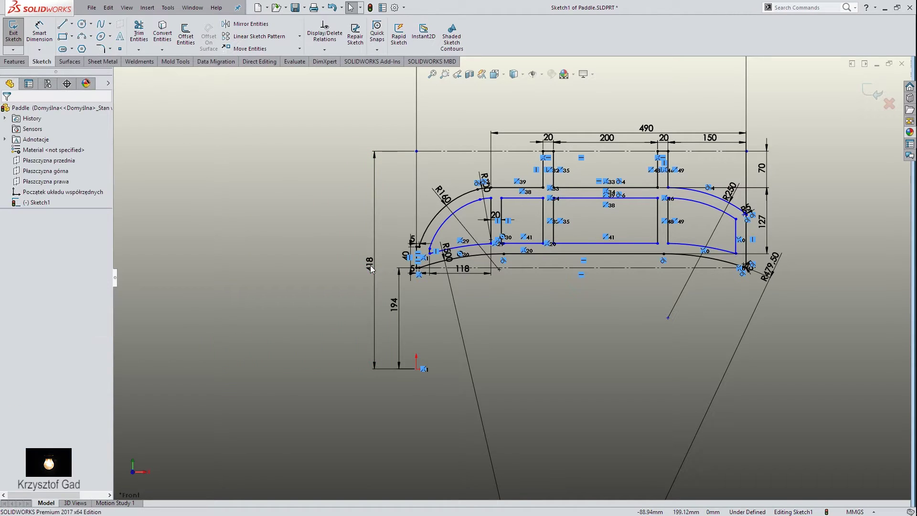
- Move the 633 dimension closer to the sketch and fit the whole sketch in view
scroll(575, 135, up, 2)
drag(635, 80, 576, 183)
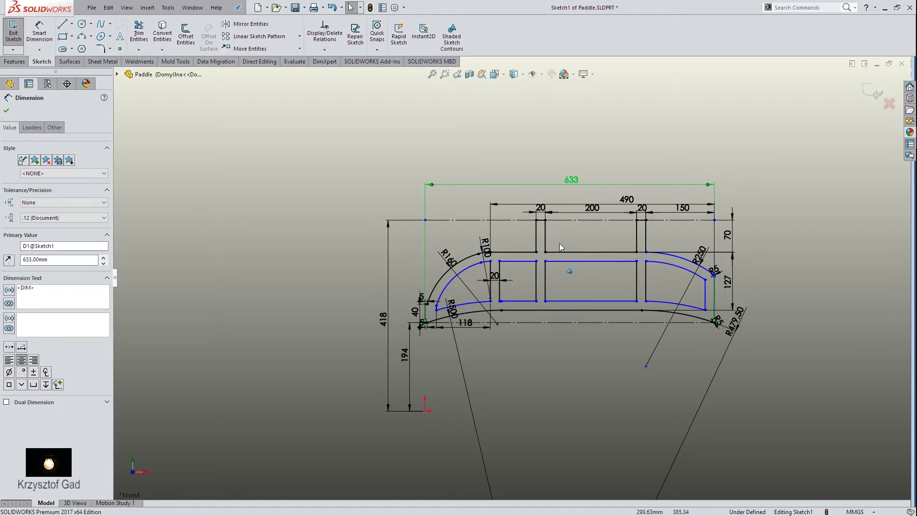
scroll(558, 305, down, 2)
scroll(549, 392, down, 1)
scroll(538, 430, down, 1)
scroll(535, 444, up, 1)
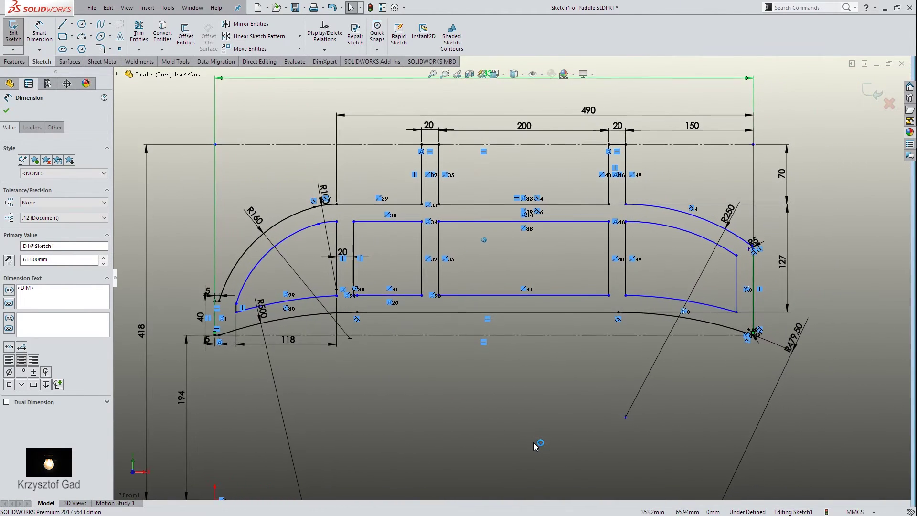
scroll(534, 442, up, 1)
click(534, 442)
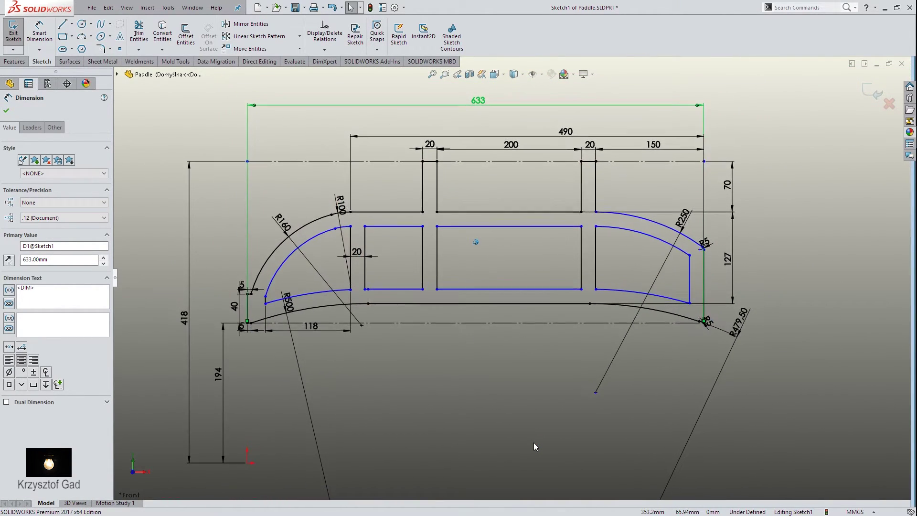
key(f)
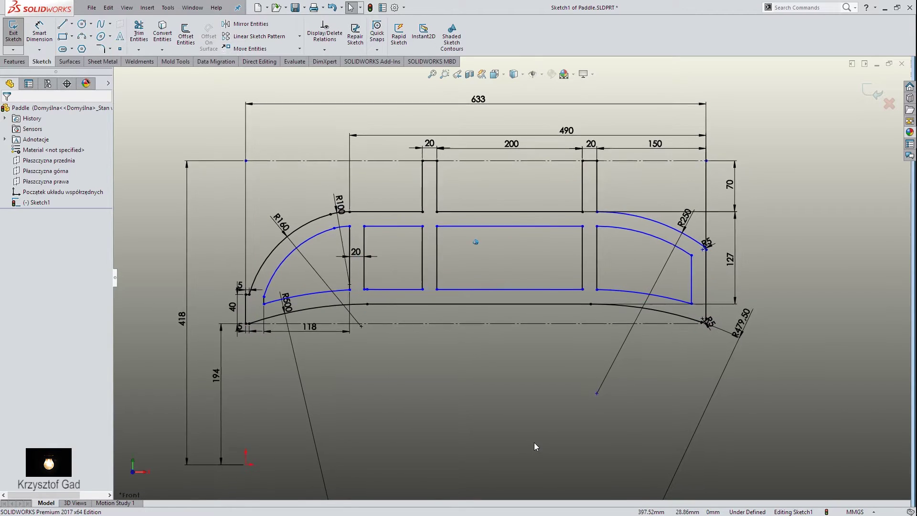
- Check Sketch1 for Base Extrude, confirming 5 closed contours and no problems, then exit the sketch
click(168, 8)
mouse_move(190, 241)
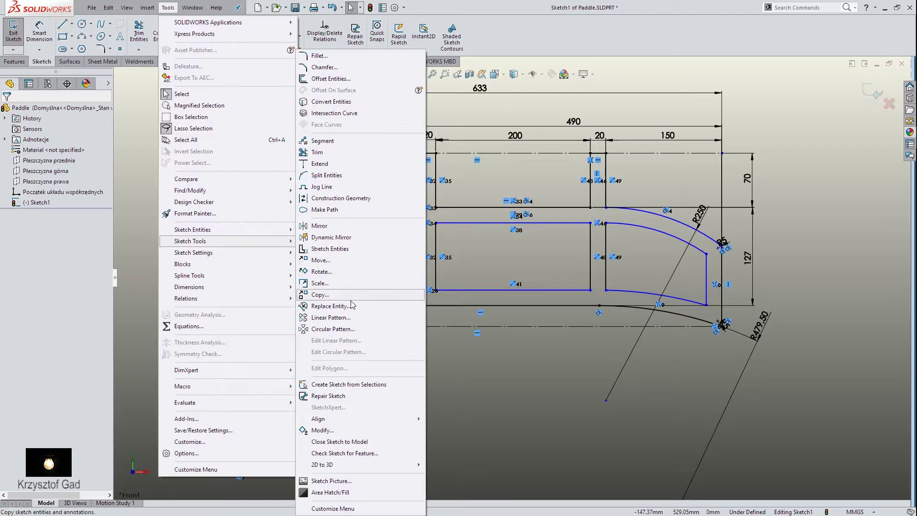
click(388, 454)
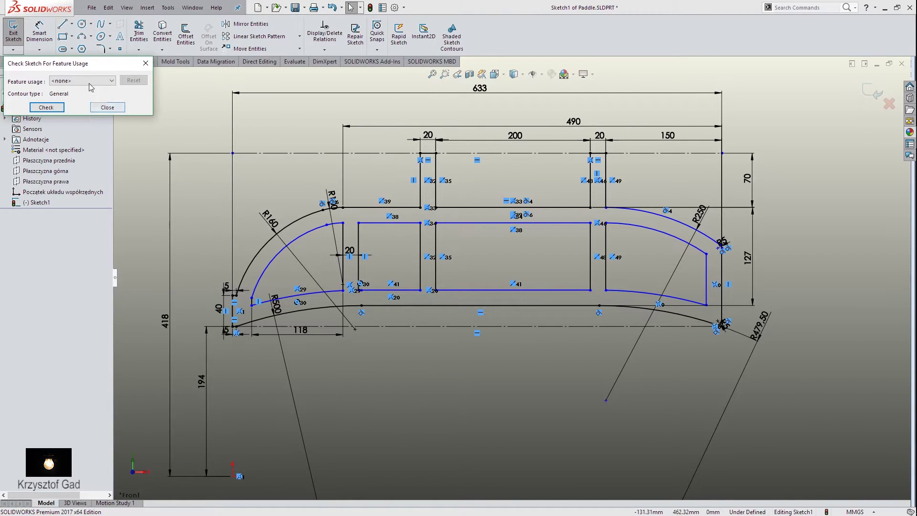
click(82, 80)
click(71, 87)
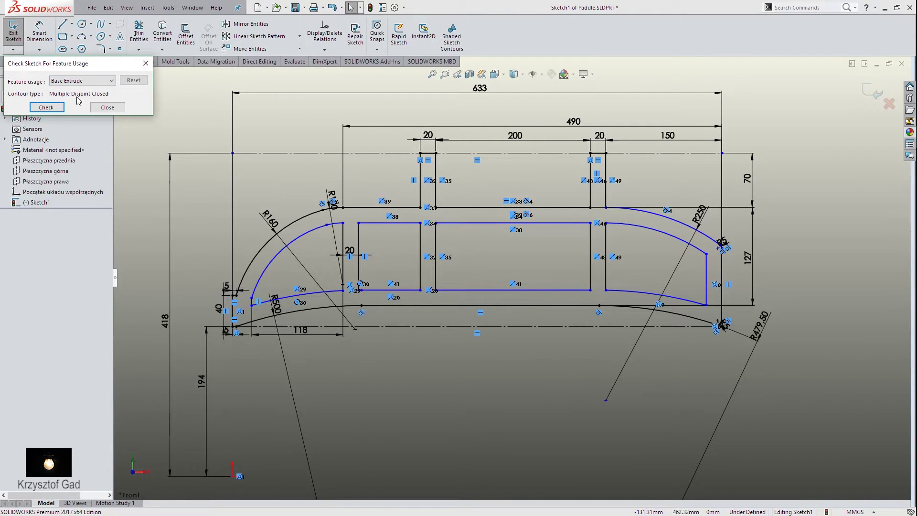
click(52, 109)
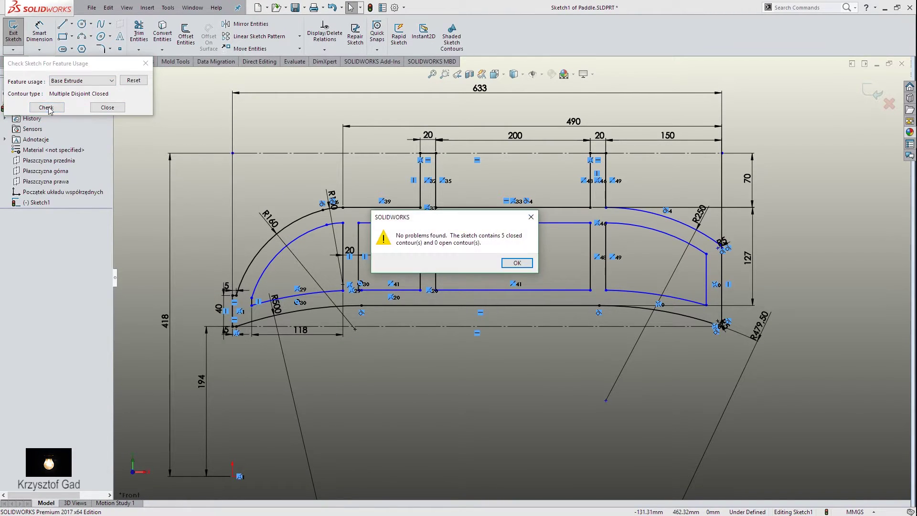
click(517, 263)
click(108, 107)
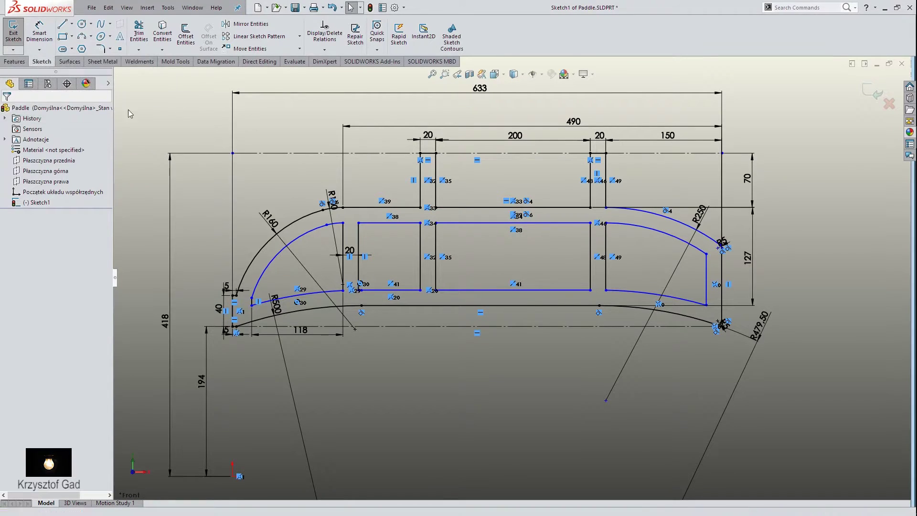
click(873, 94)
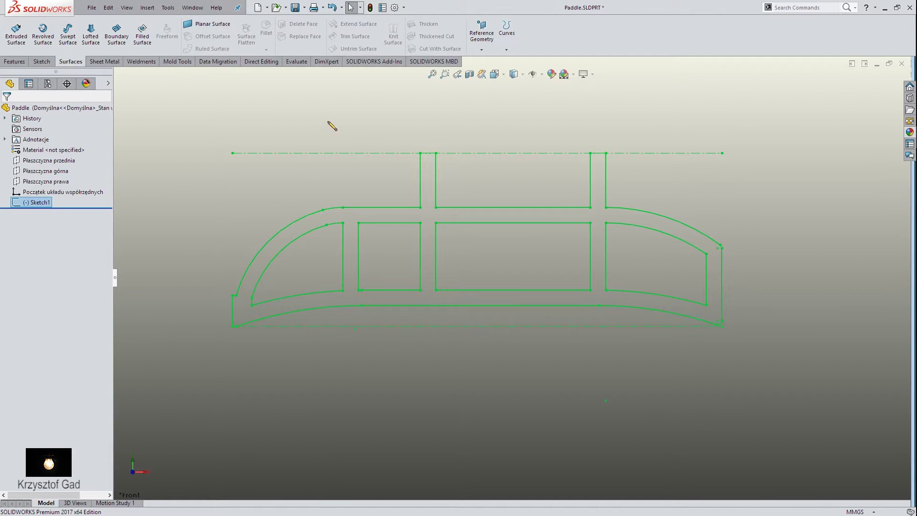
- Create an 8 mm thick Base-Flange1 sheet-metal feature from Sketch1
middle_drag(318, 123, 482, 239)
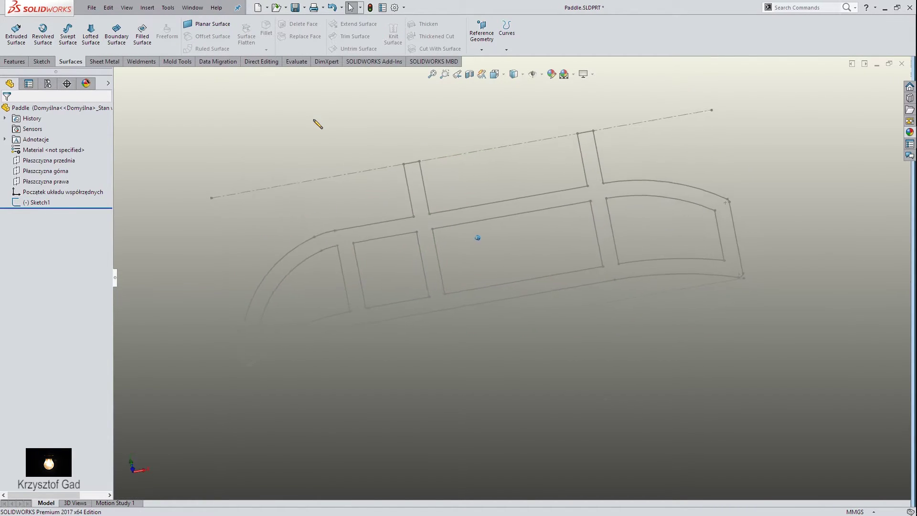
middle_drag(317, 123, 242, 94)
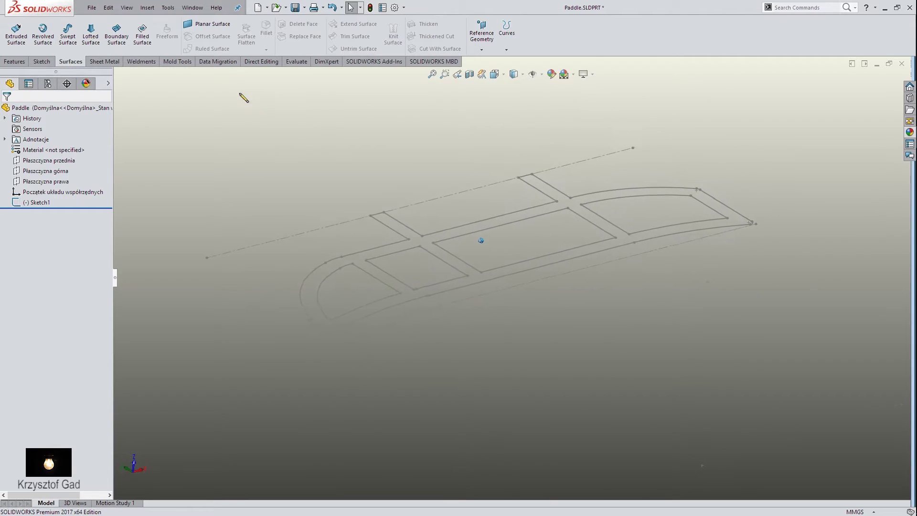
click(115, 64)
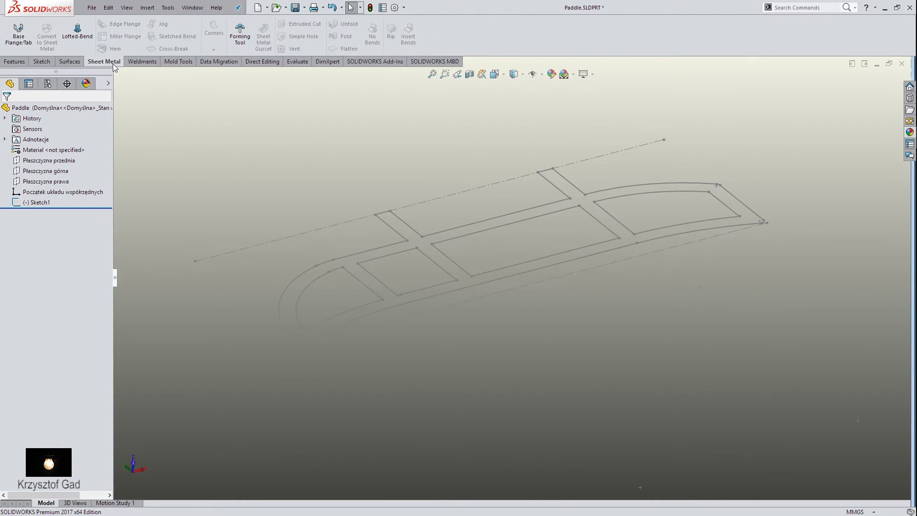
click(18, 31)
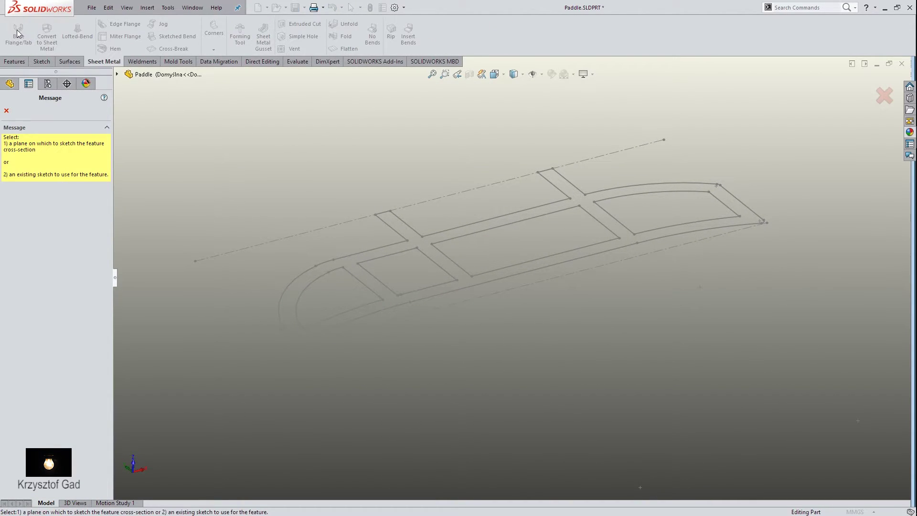
click(297, 279)
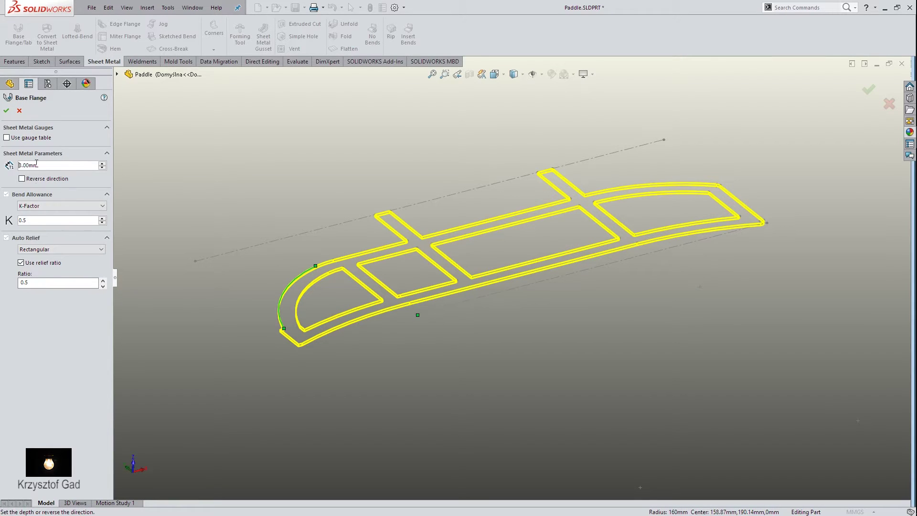
click(10, 113)
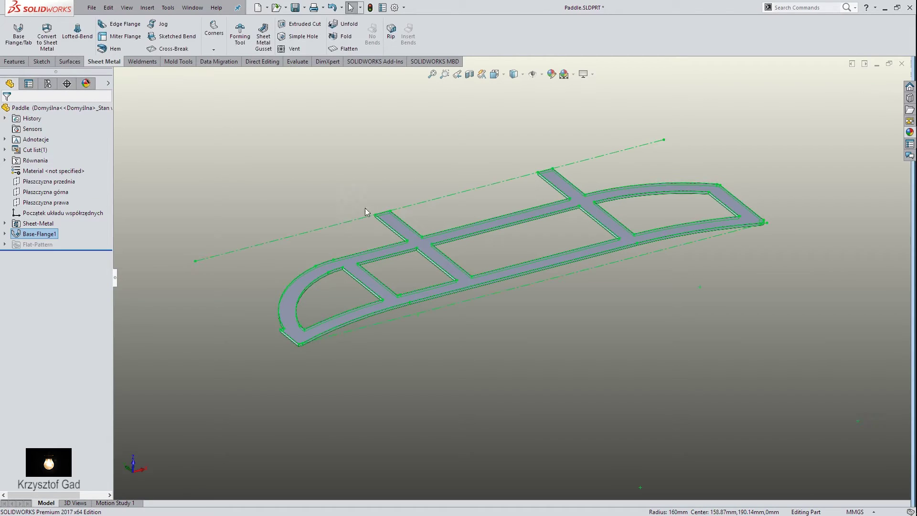
mouse_move(363, 182)
middle_down()
mouse_move(375, 172)
mouse_move(784, 184)
mouse_move(865, 156)
middle_up()
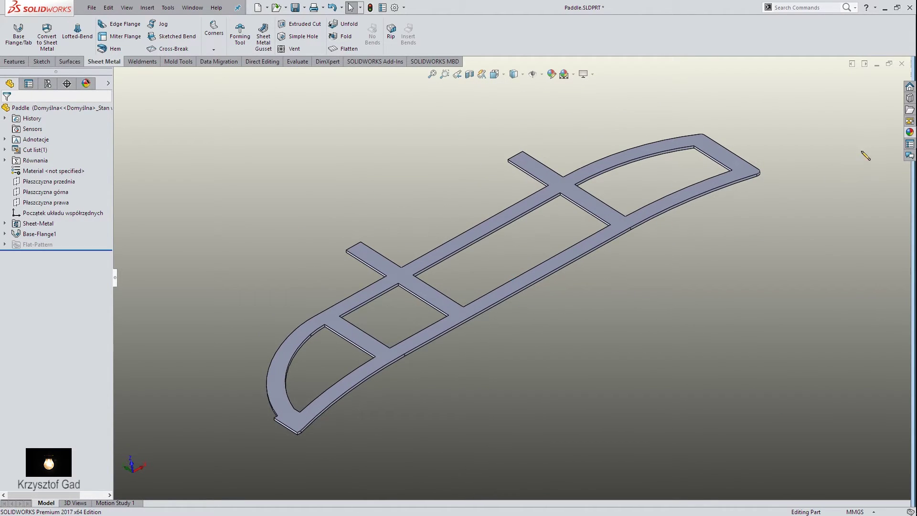
- Apply the Candy Apple Red appearance to the whole paddle frame
click(909, 133)
drag(827, 236, 635, 219)
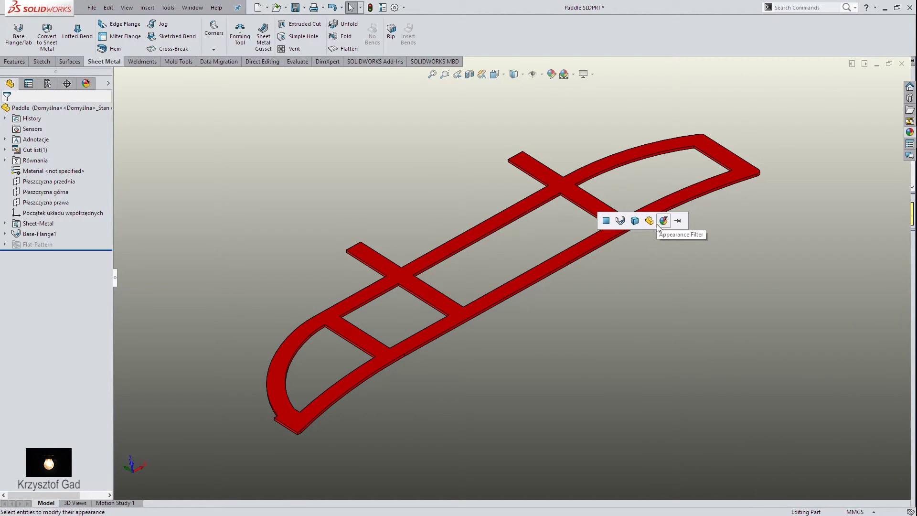
mouse_move(667, 273)
middle_down()
mouse_move(370, 247)
mouse_move(168, 147)
middle_up()
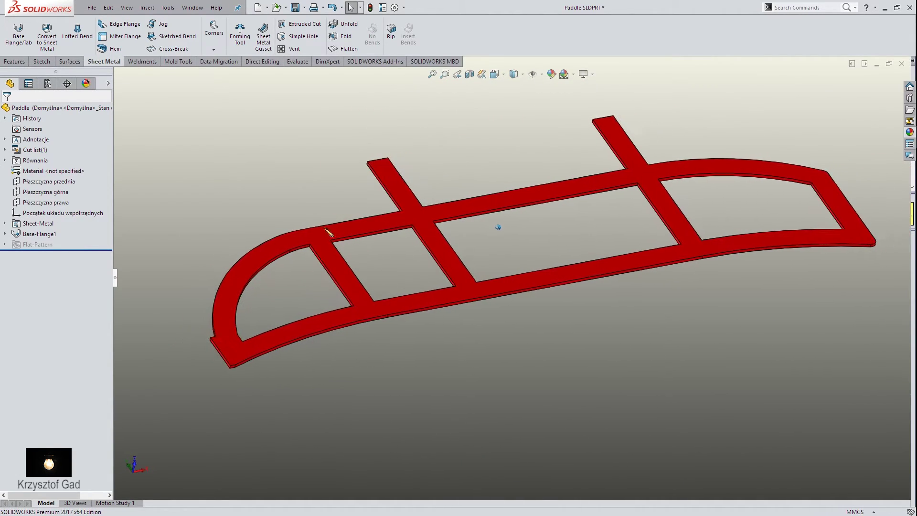
click(120, 24)
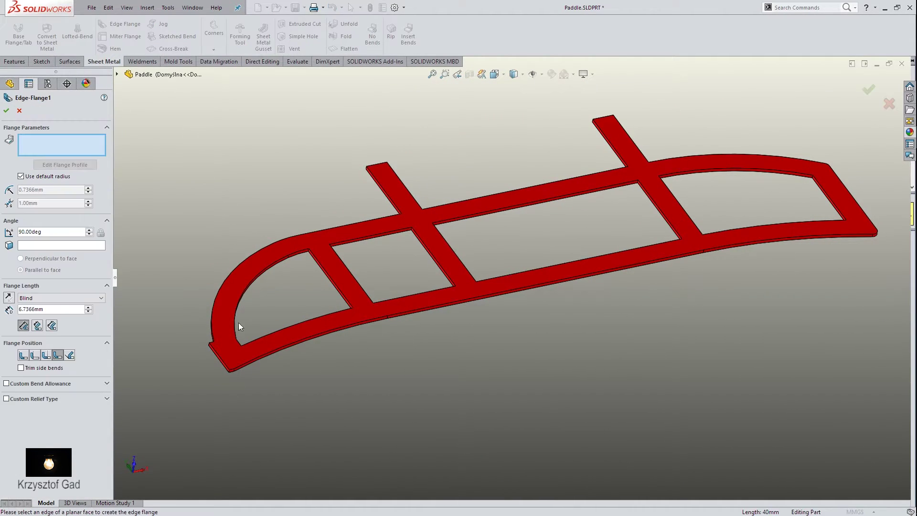
- Add a 20 mm edge flange with a 1 mm bend radius on the paddle's left end edge
click(221, 359)
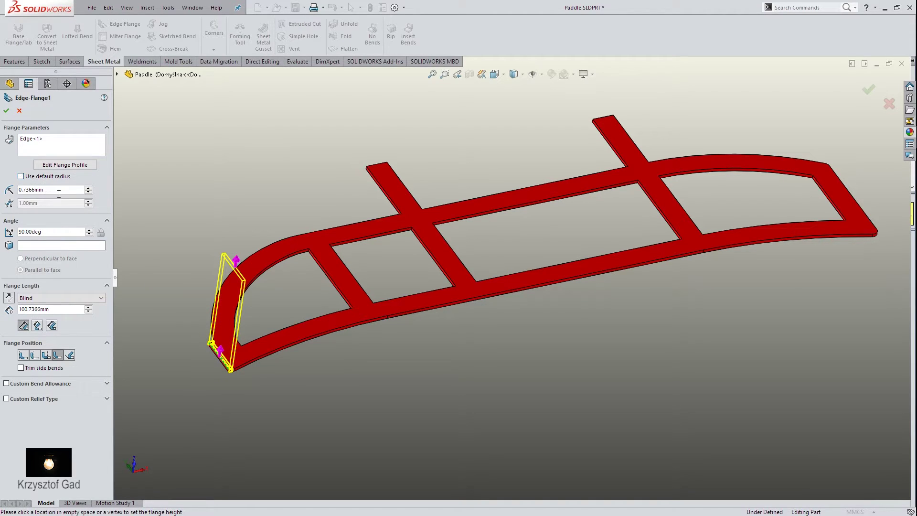
text(1)
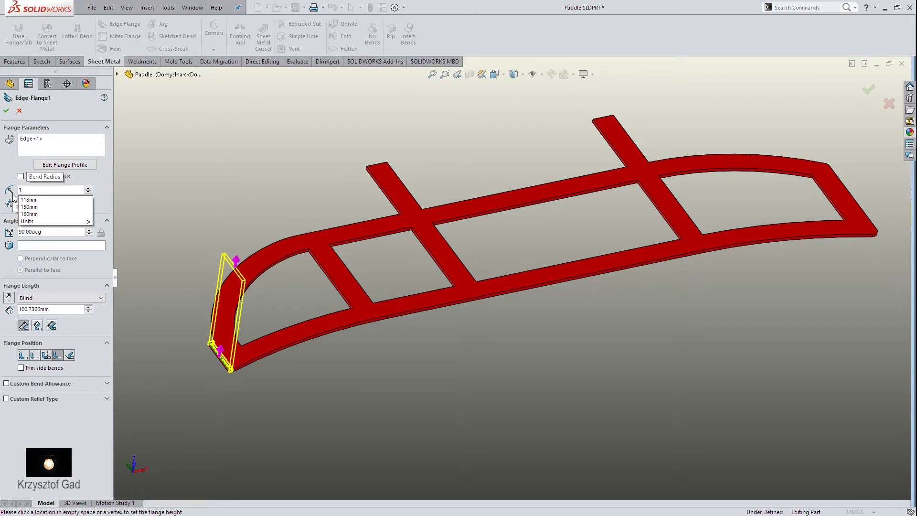
click(56, 308)
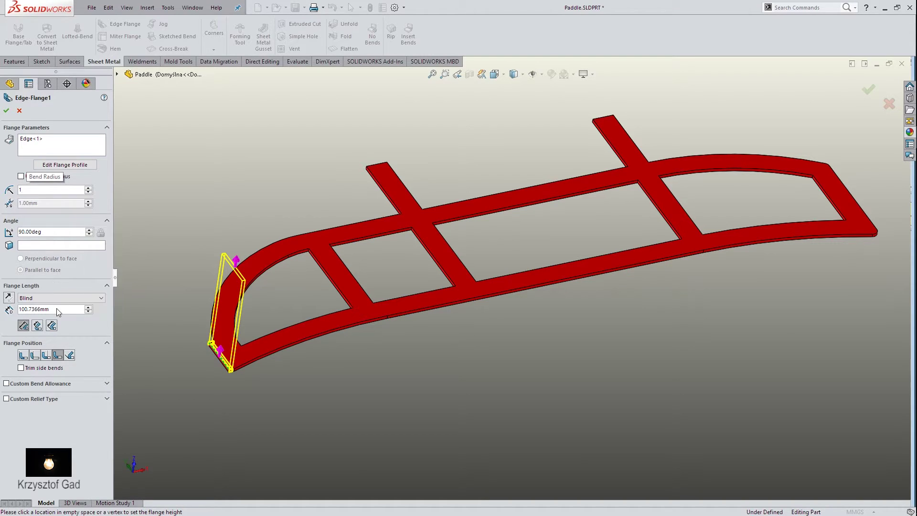
drag(57, 308, 20, 309)
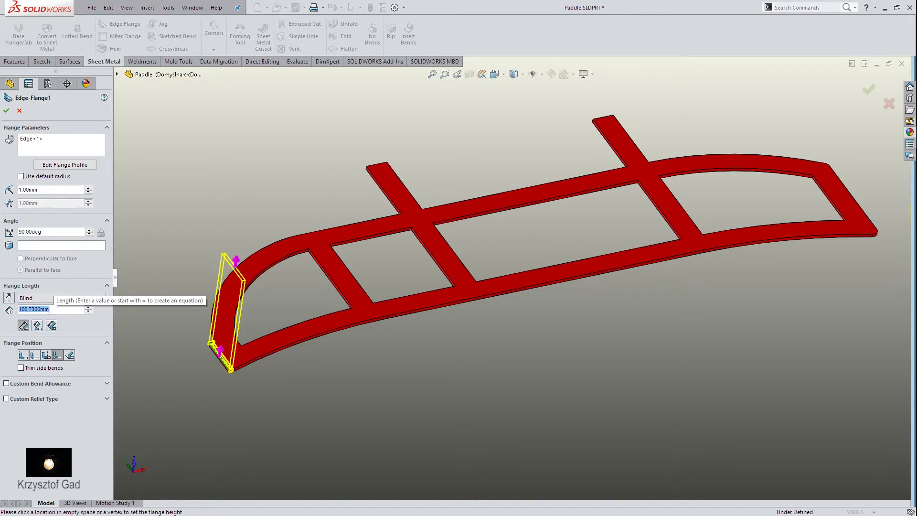
text(20)
key(Return)
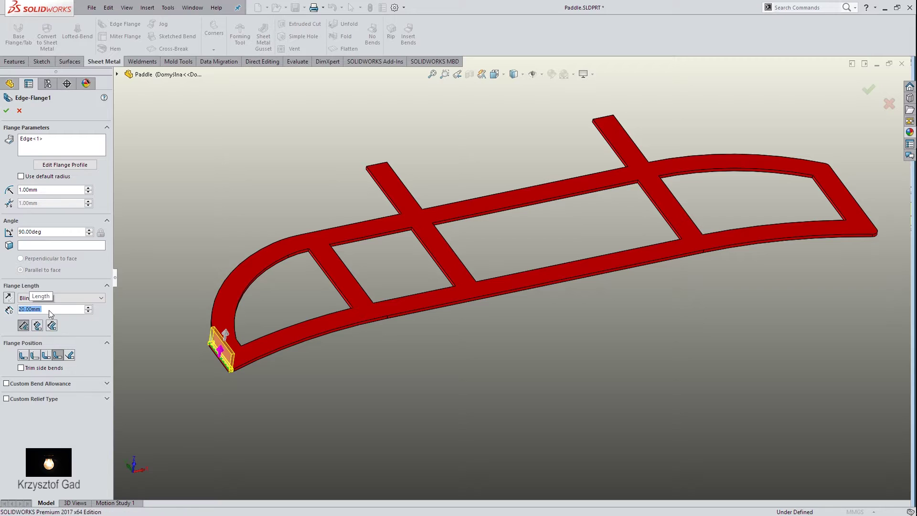
key(Return)
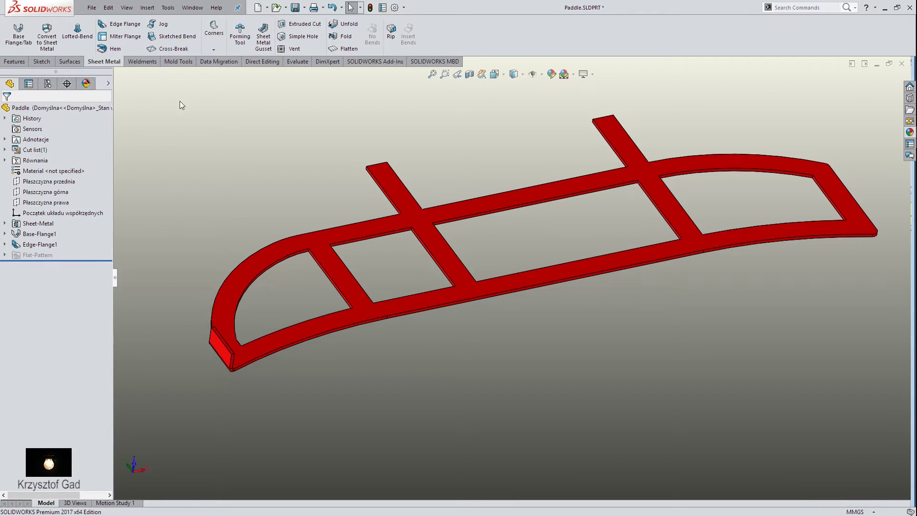
- Add Edge-Flange2 on the left crossbar's far end: 1 mm bend radius, 20 mm long, reversed upward
click(110, 29)
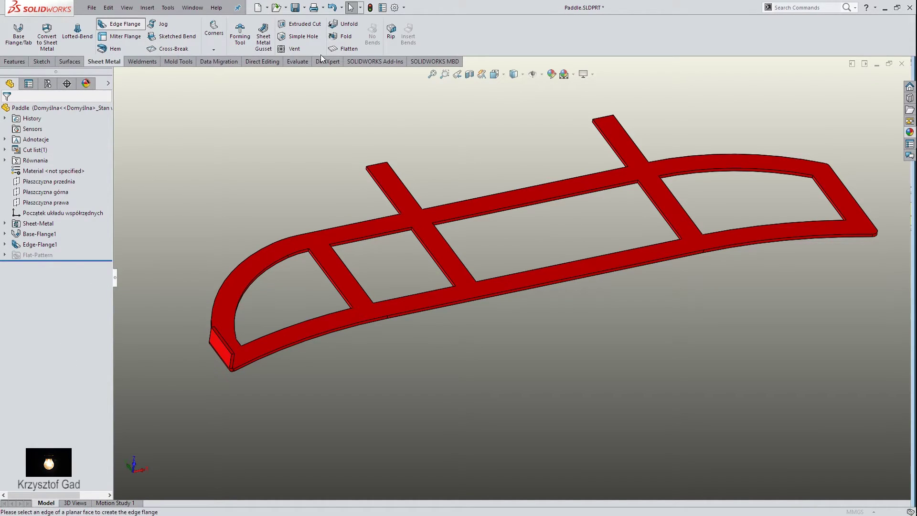
click(385, 164)
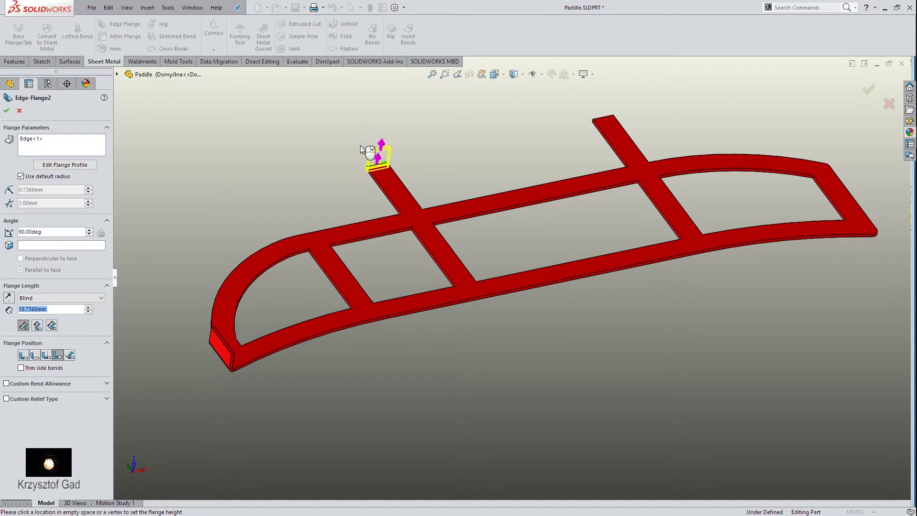
text(78)
click(35, 176)
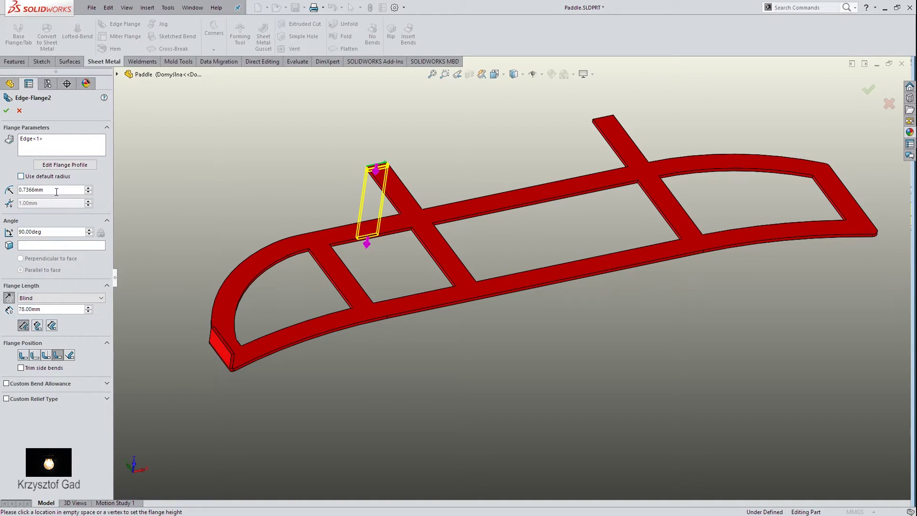
text(1)
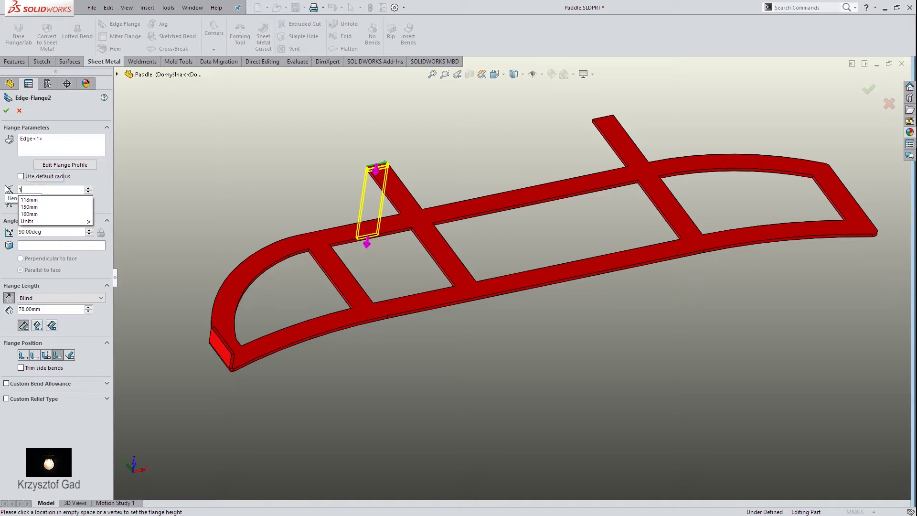
key(Return)
double_click(43, 309)
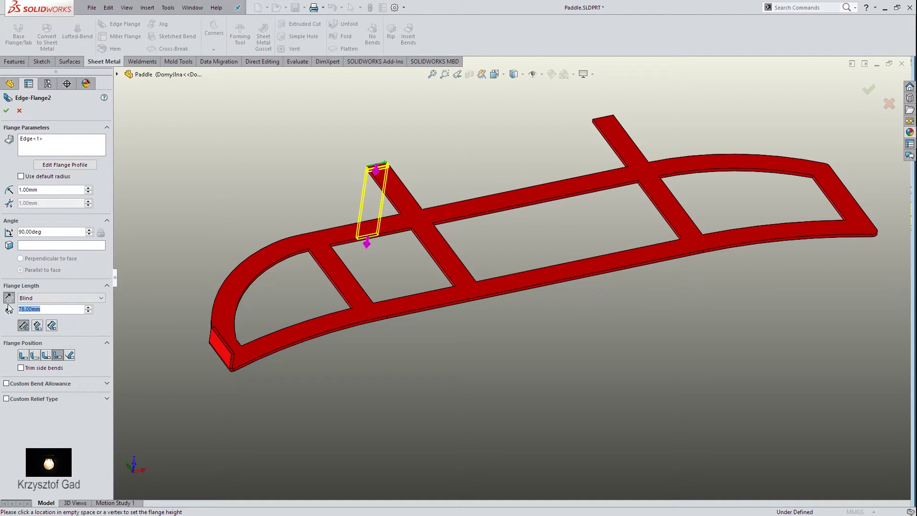
text(20)
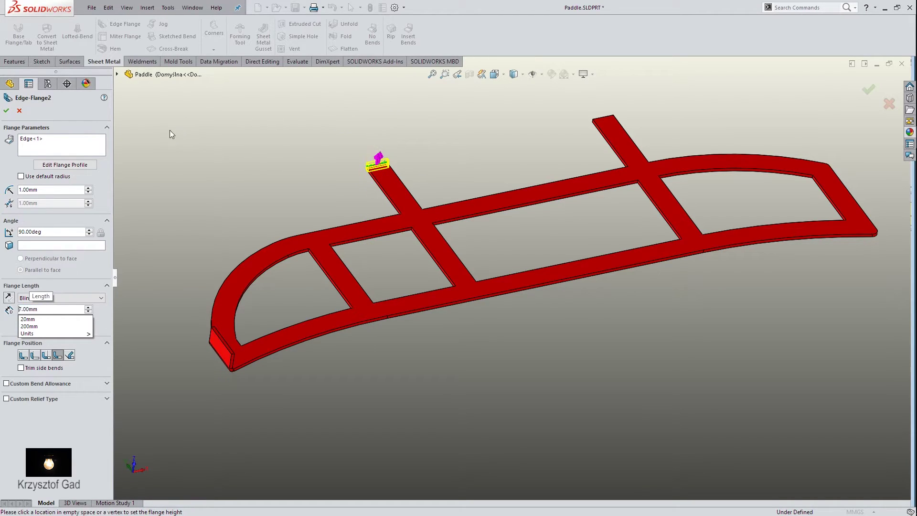
double_click(52, 309)
text(20)
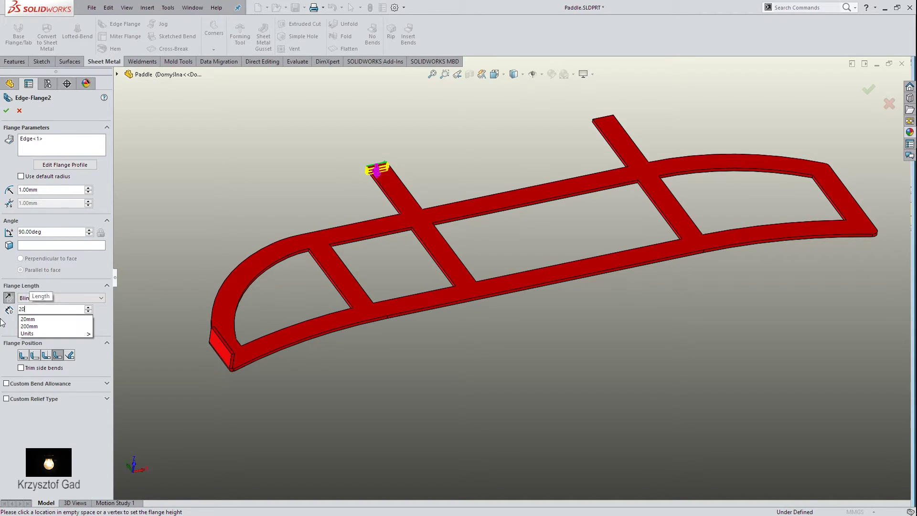
key(Return)
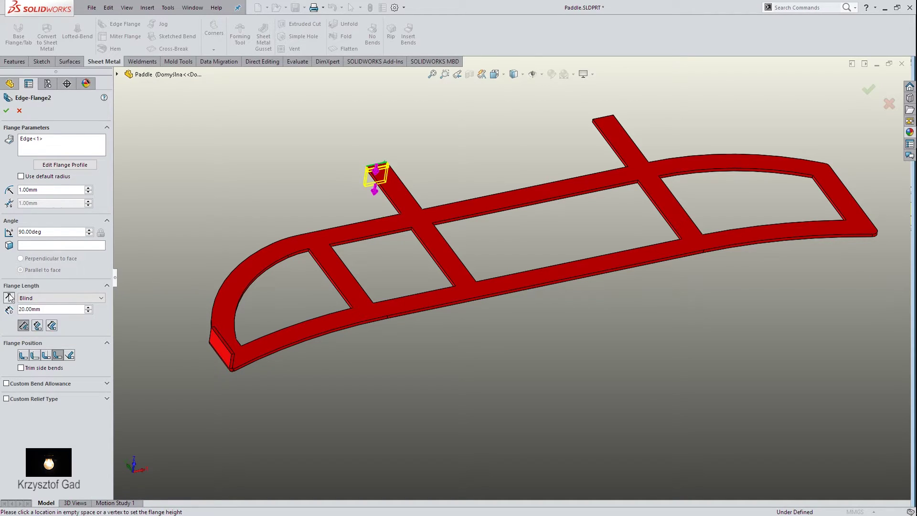
click(9, 297)
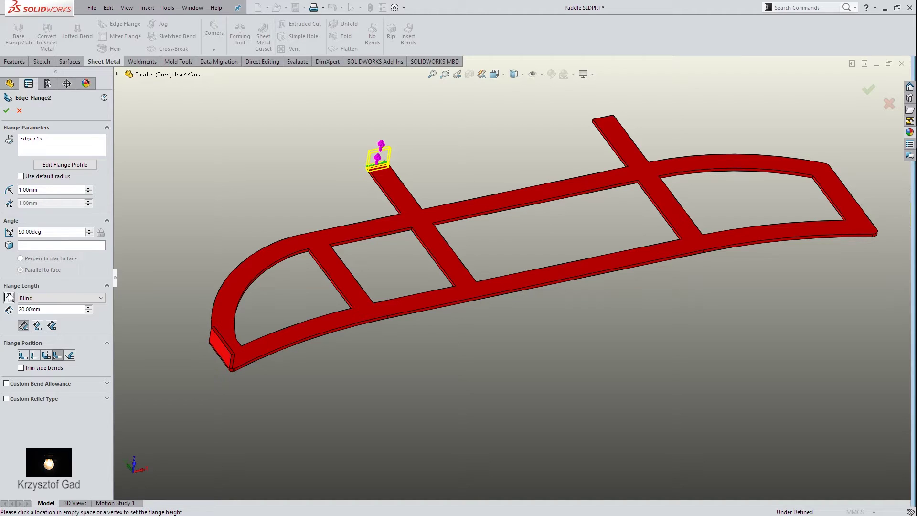
click(7, 110)
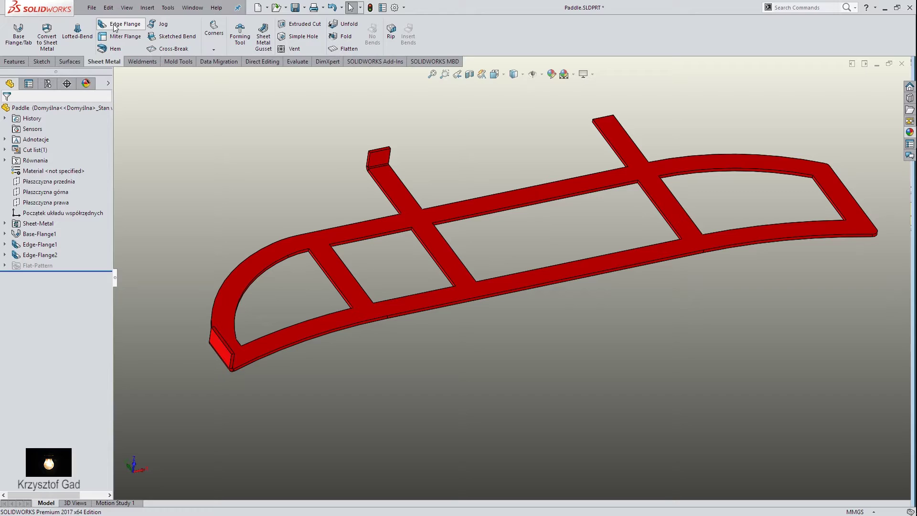
- Set Edge-Flange3 on the right crossbar's far end to 1 mm radius, 20 mm length, reversed upward
click(114, 25)
click(604, 118)
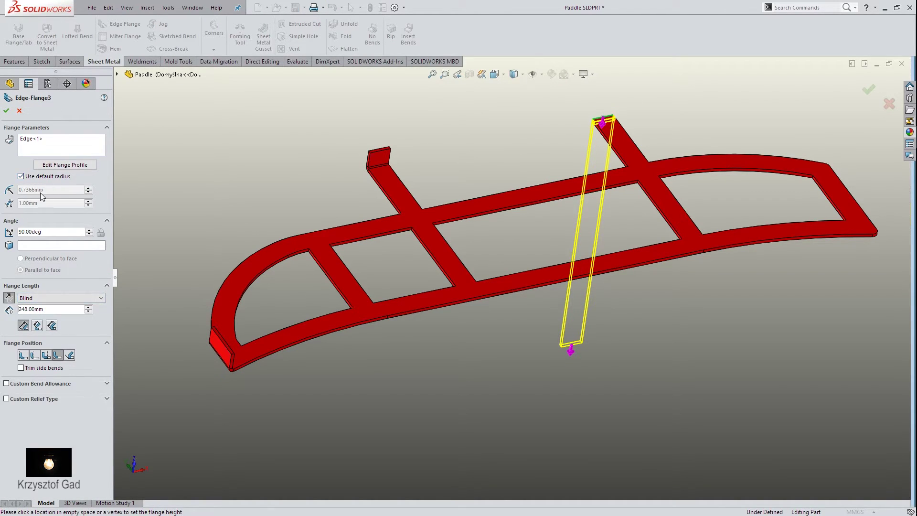
click(34, 178)
text(1)
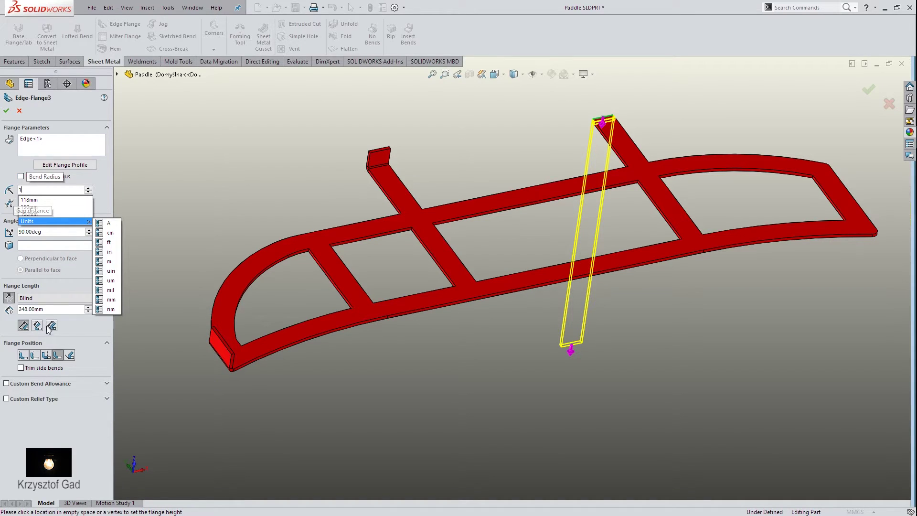
key(Return)
double_click(61, 308)
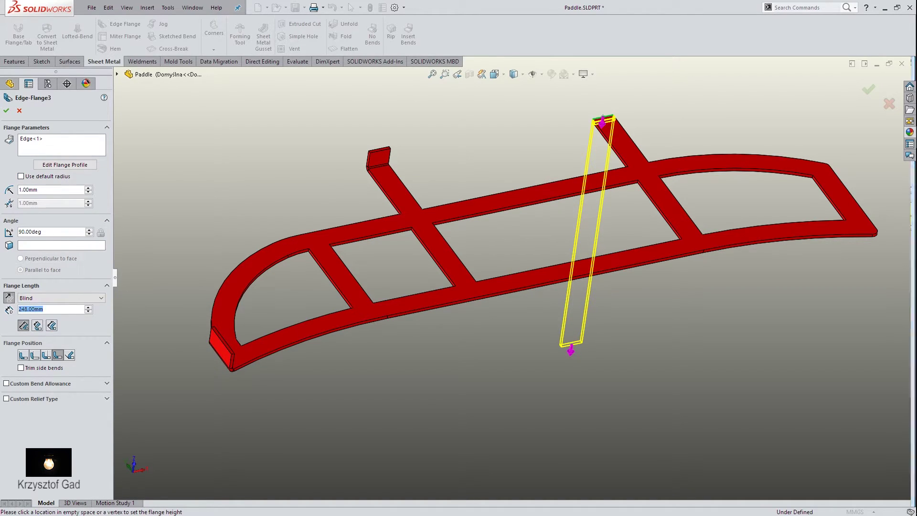
text(20)
key(Return)
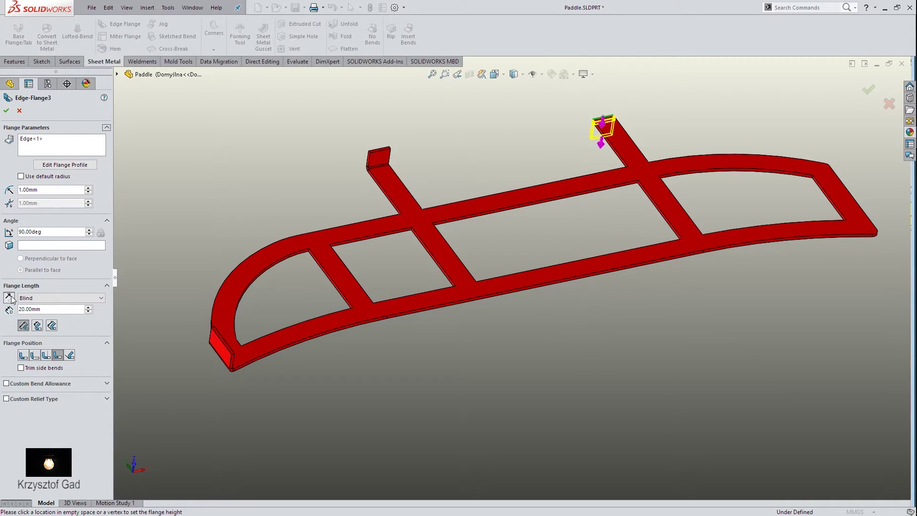
click(9, 297)
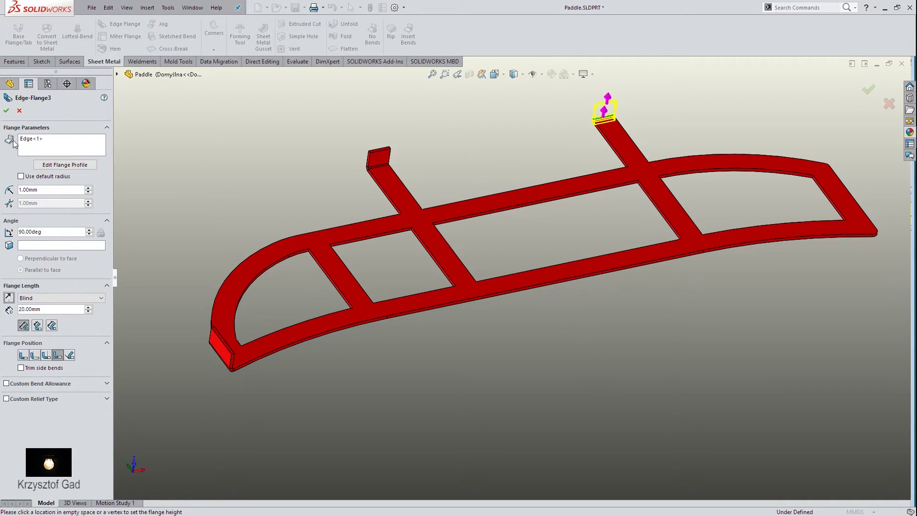
- Finish Edge-Flange3's 20 mm tab, orbit to an oblique view, and select the left tab face
click(6, 110)
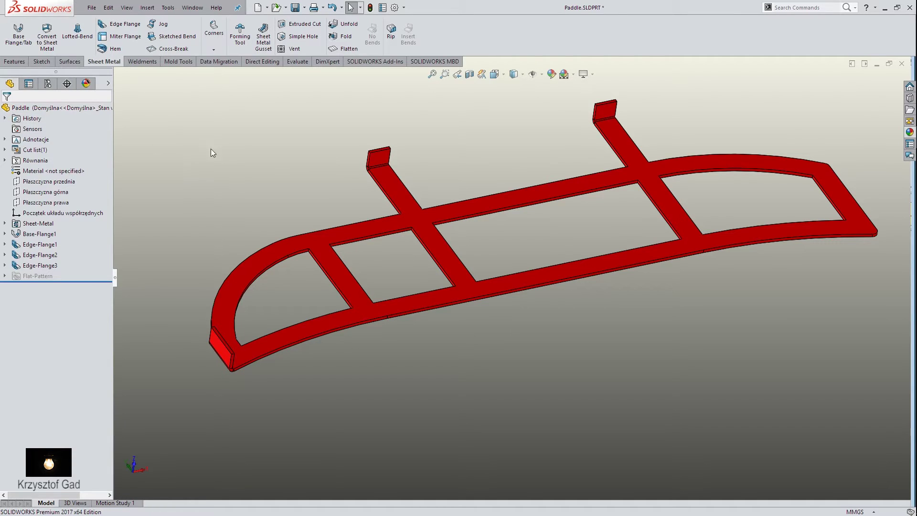
middle_drag(253, 169, 253, 169)
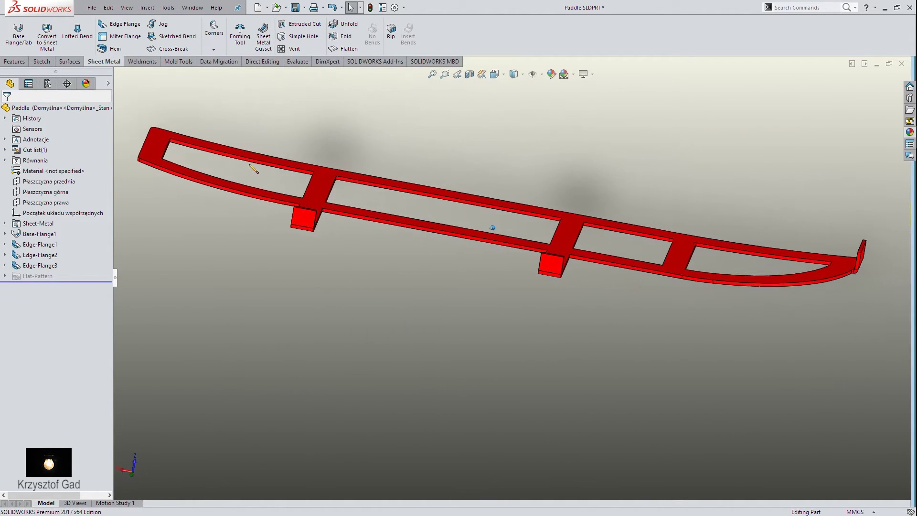
key(Down)
key(Down)
key(Down)
key(Down)
key(Down)
key(Down)
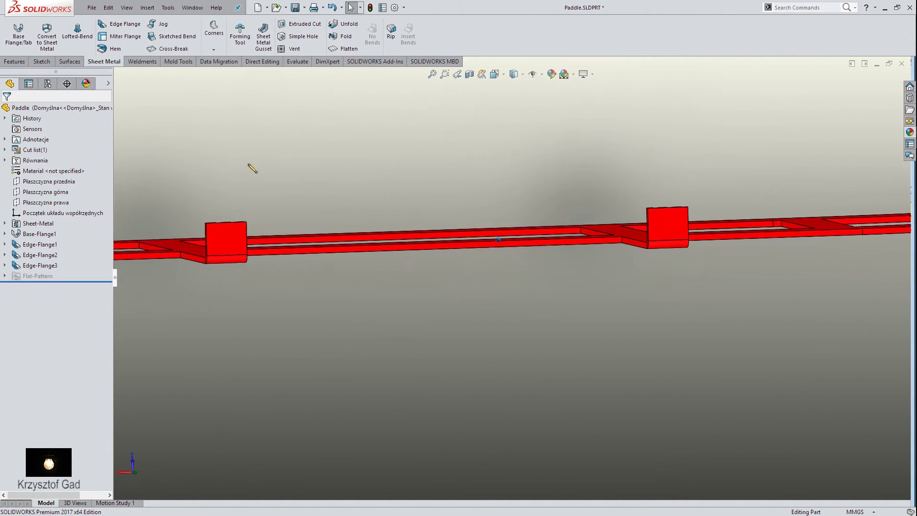
key(Down)
key(Down)
key(Down)
key(Down)
key(Down)
key(Down)
key(Up)
key(Up)
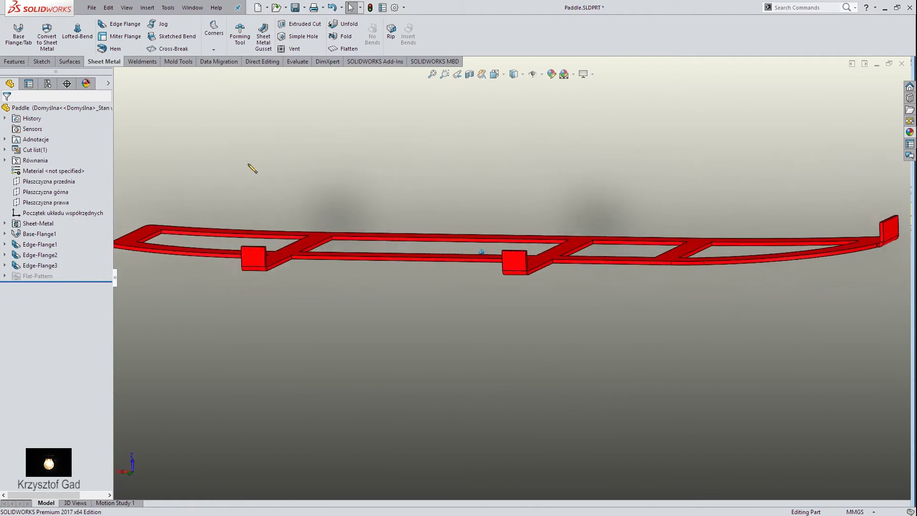
key(Left)
key(Left)
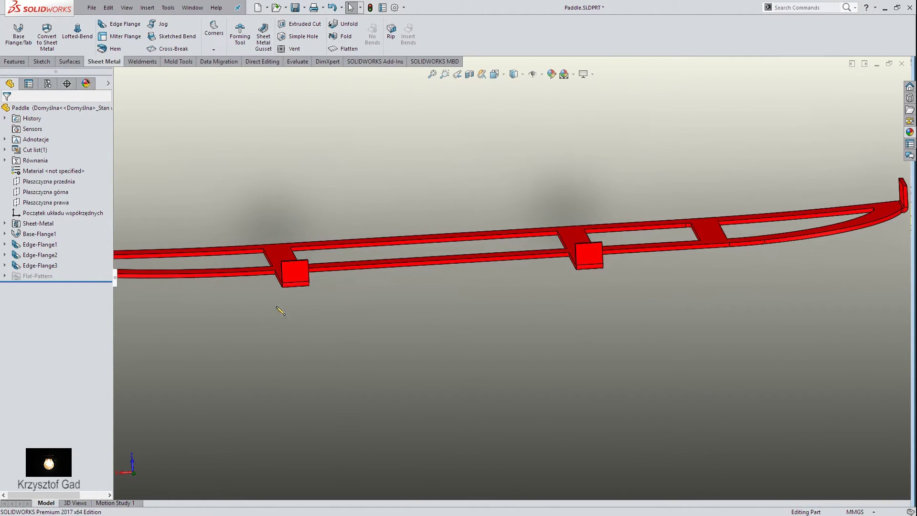
click(305, 273)
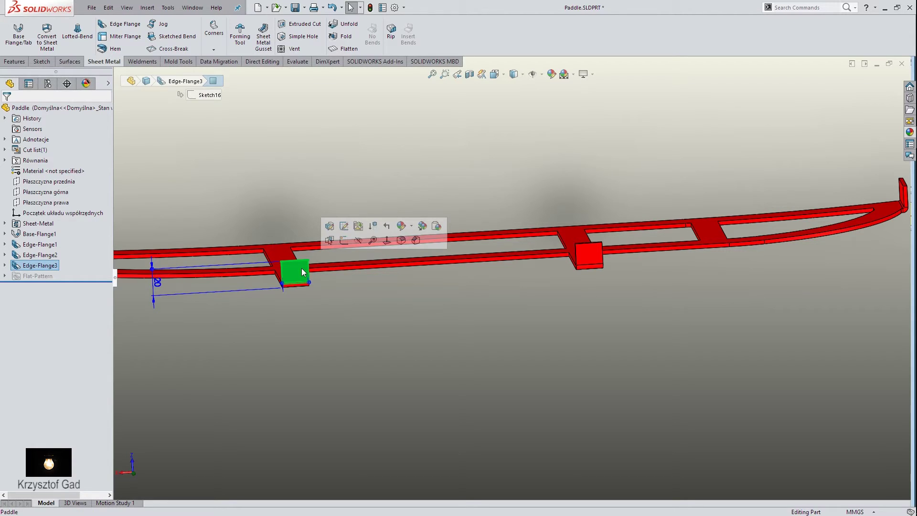
- Start a sketch on the tab face, view it normal, and place a point in each tab
click(344, 240)
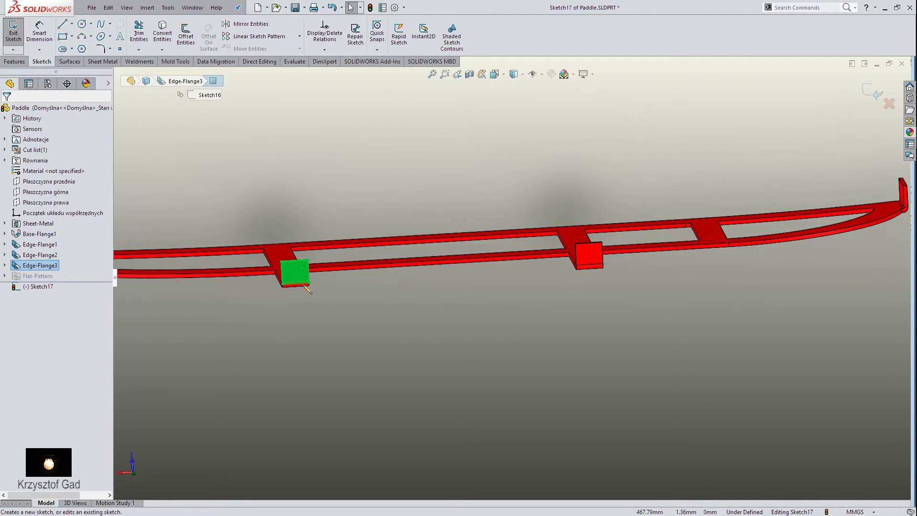
right_click(42, 287)
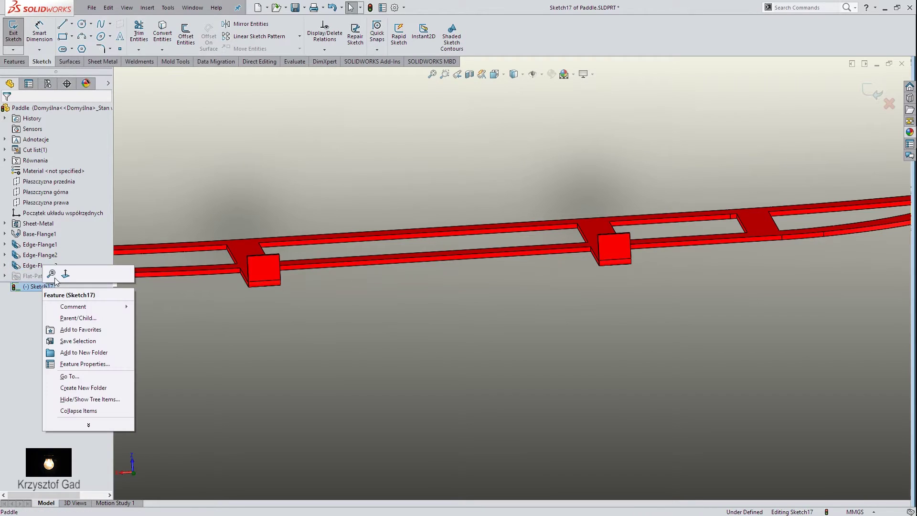
click(68, 272)
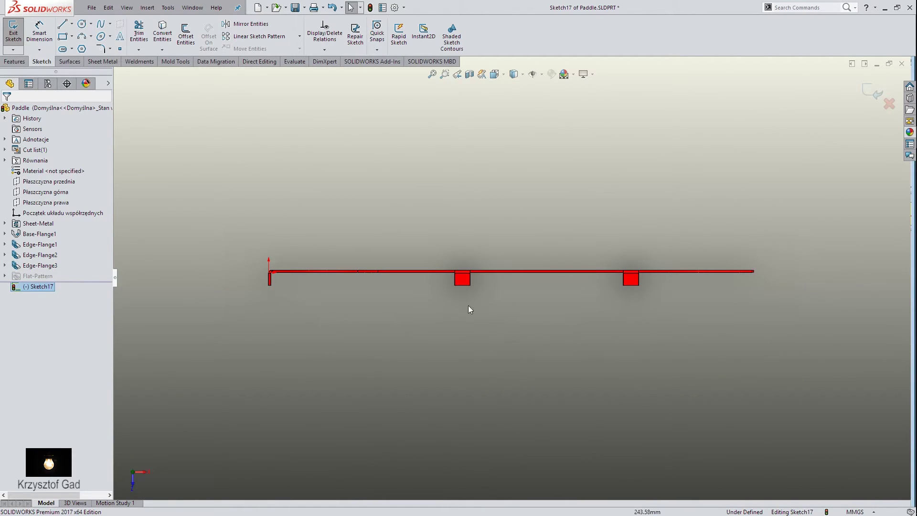
scroll(517, 311, down, 1)
scroll(517, 311, down, 4)
scroll(506, 310, down, 3)
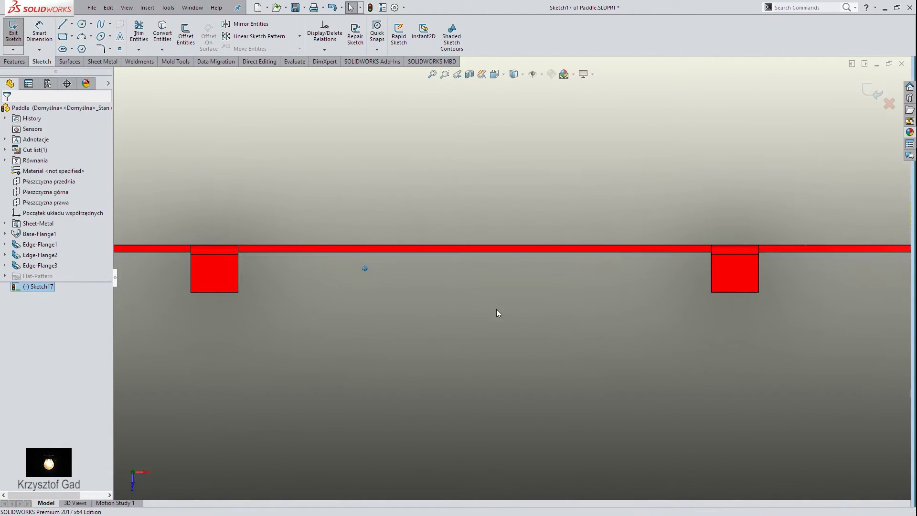
click(120, 48)
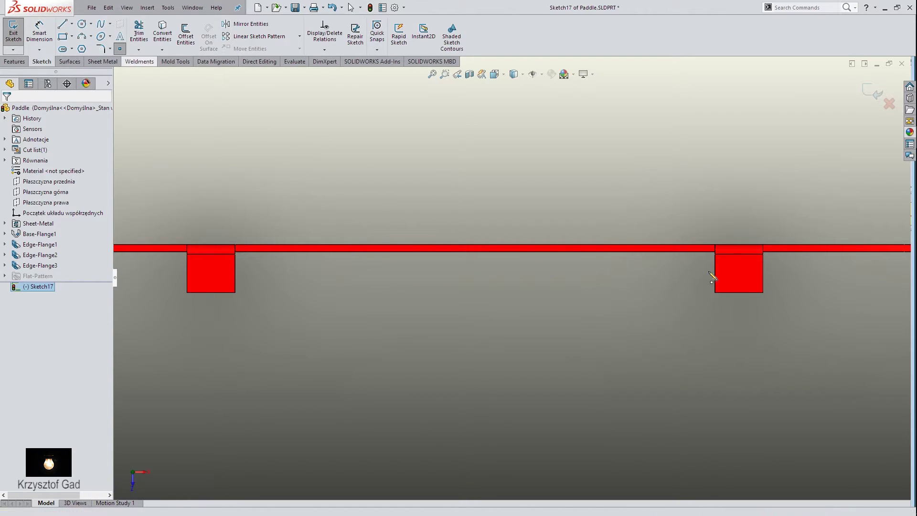
click(740, 272)
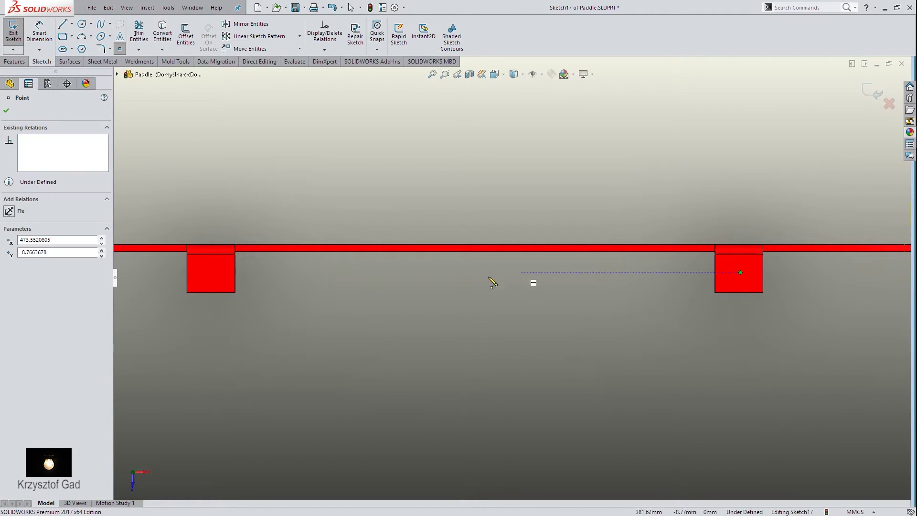
click(206, 272)
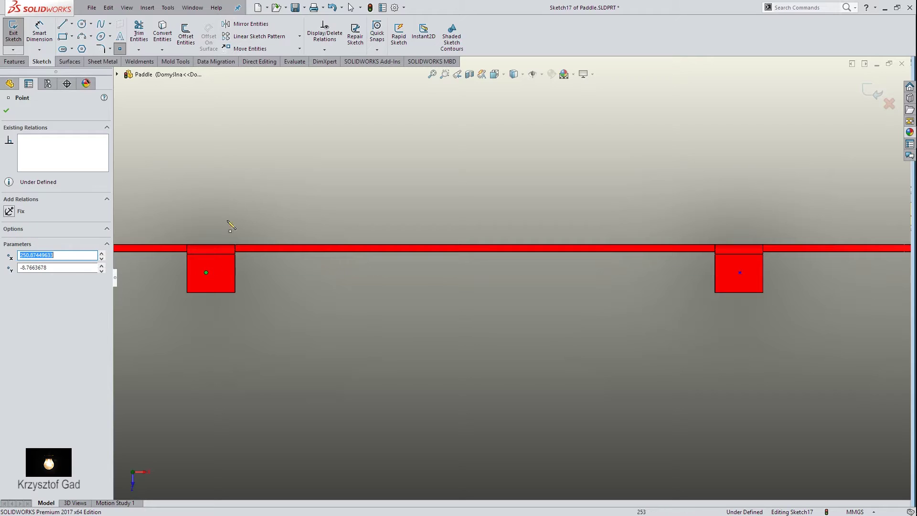
- Dimension the left tab's point 8 mm from the bottom edge and 10 mm from the left edge
click(34, 35)
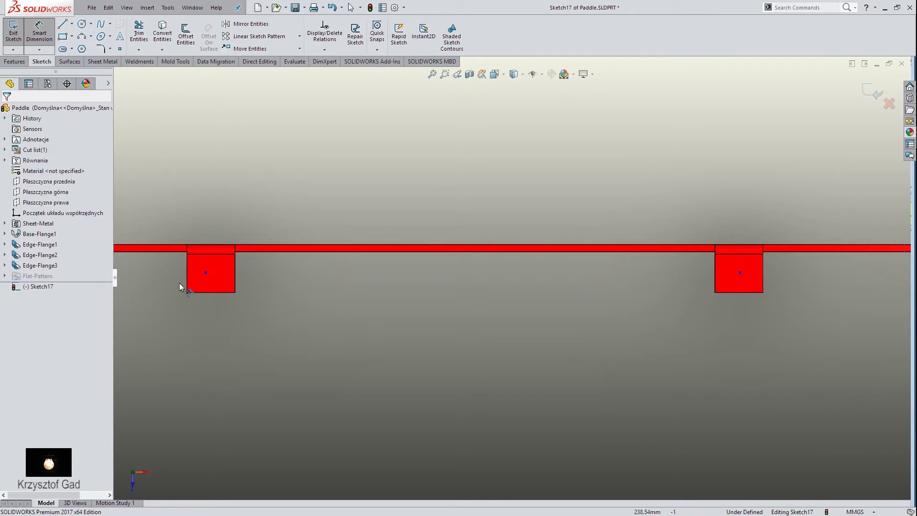
click(205, 273)
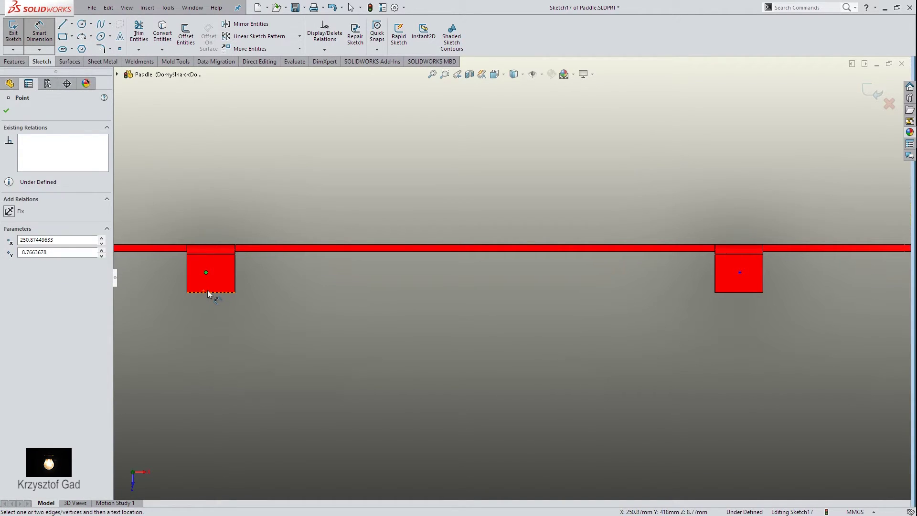
click(207, 292)
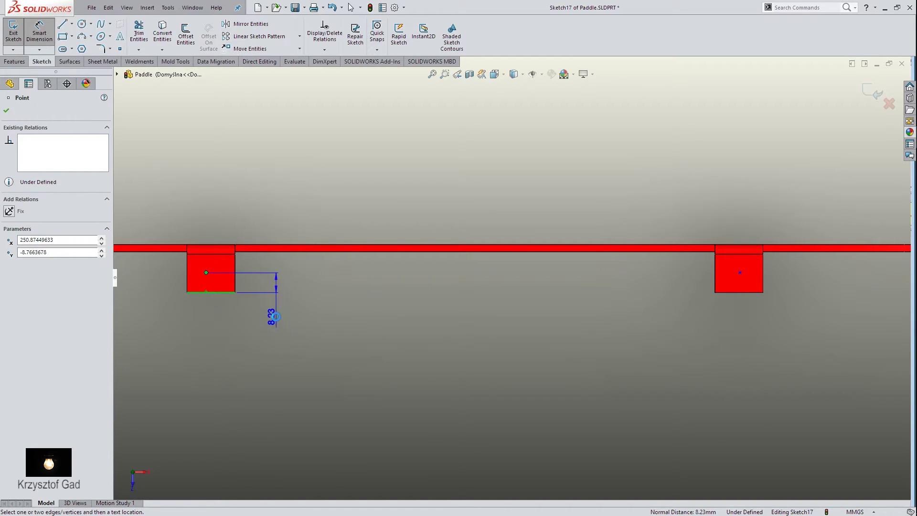
click(276, 316)
text(8)
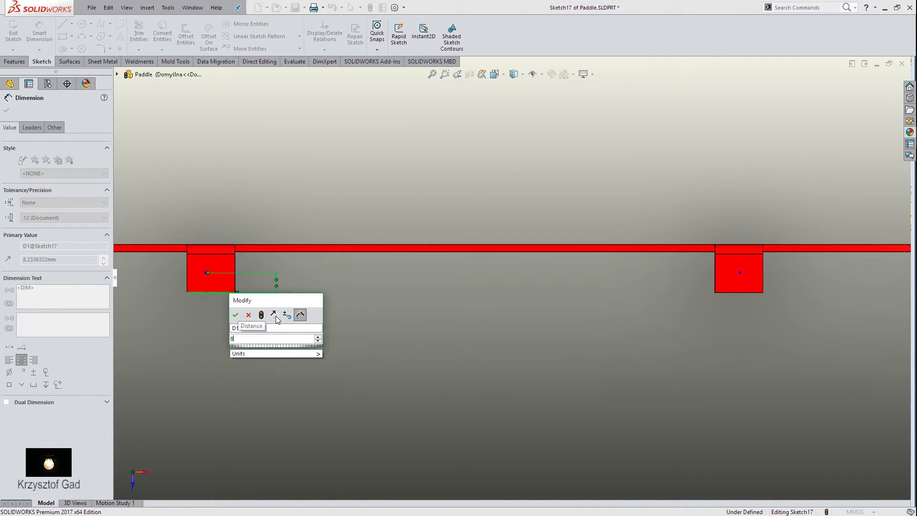
key(Return)
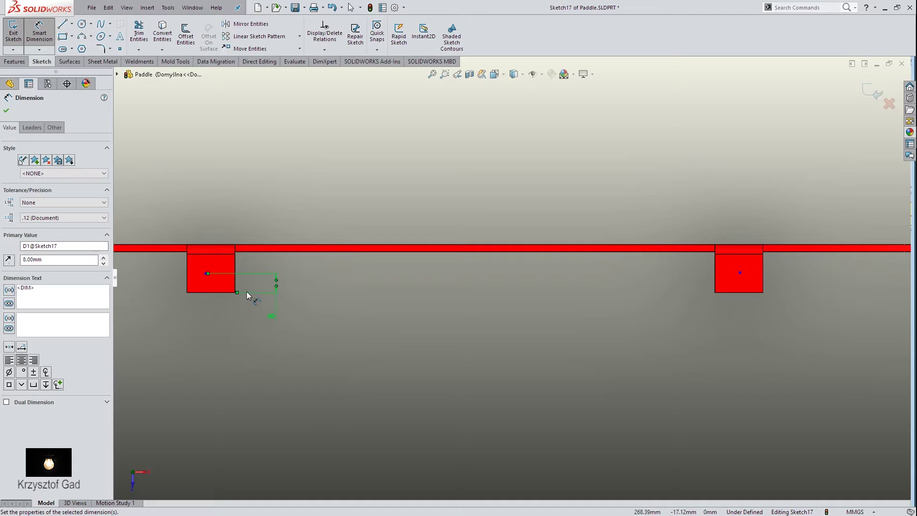
click(205, 273)
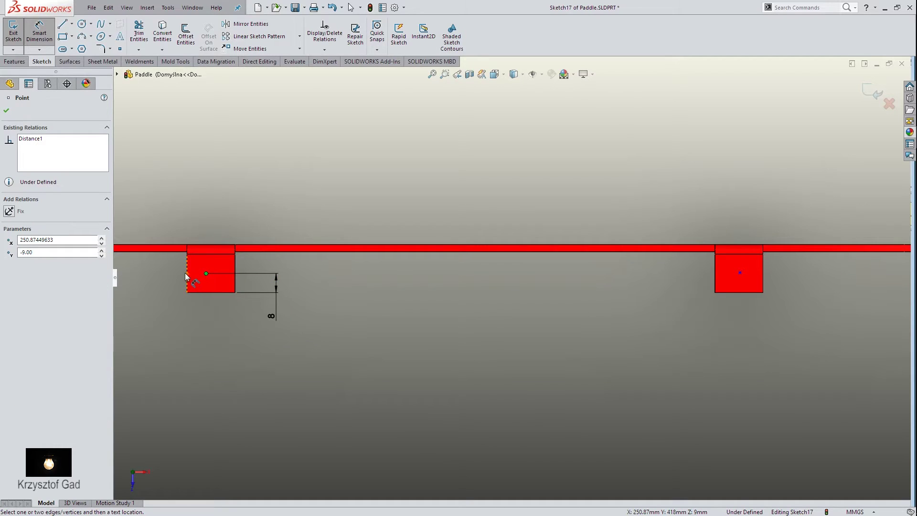
key(Tab)
click(187, 281)
click(182, 315)
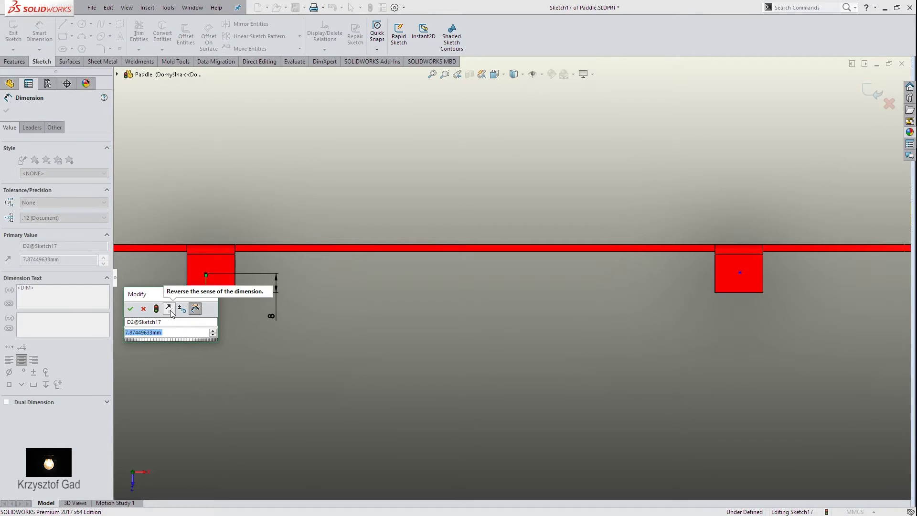
text(10)
key(Return)
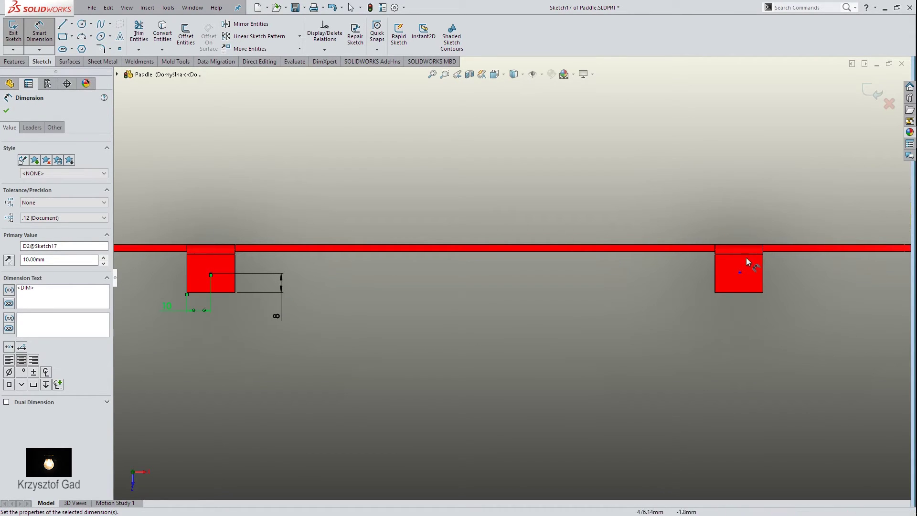
- Dimension the right tab's point 8 mm up and 10 mm in, then exit the sketch
click(740, 272)
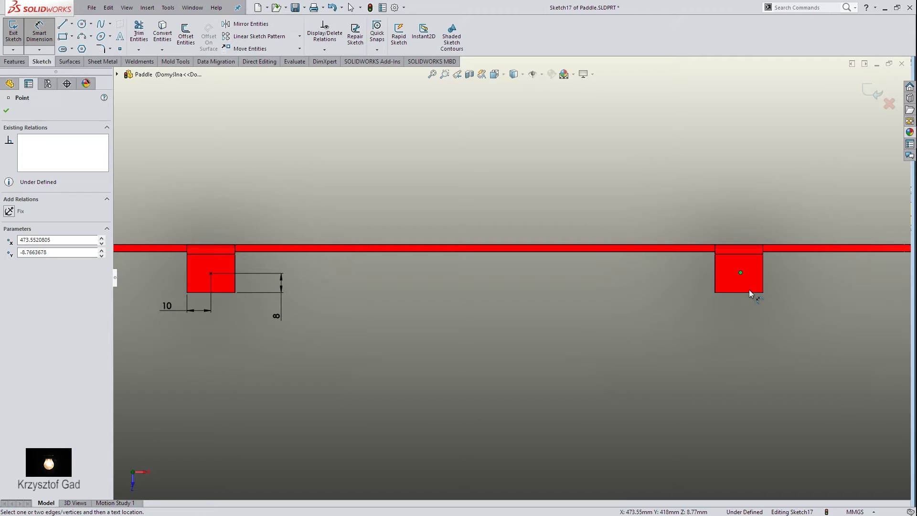
click(748, 293)
click(781, 307)
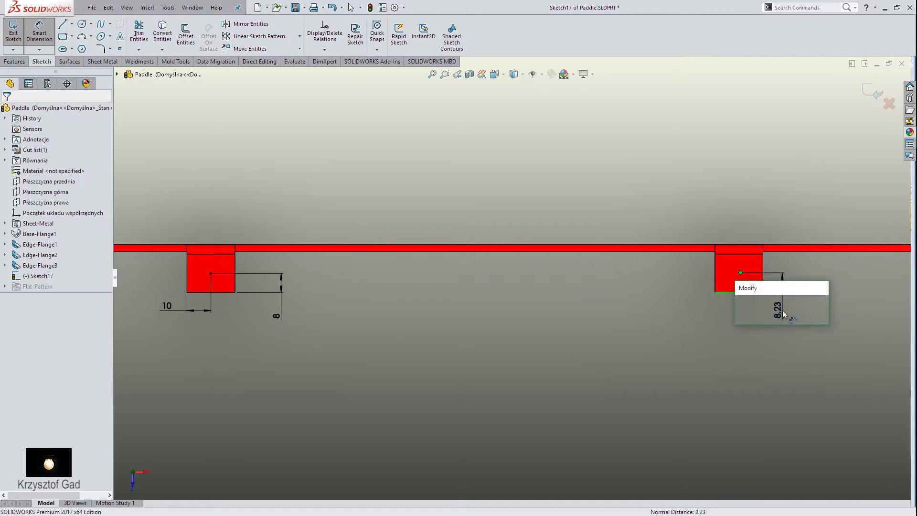
text(8)
key(Return)
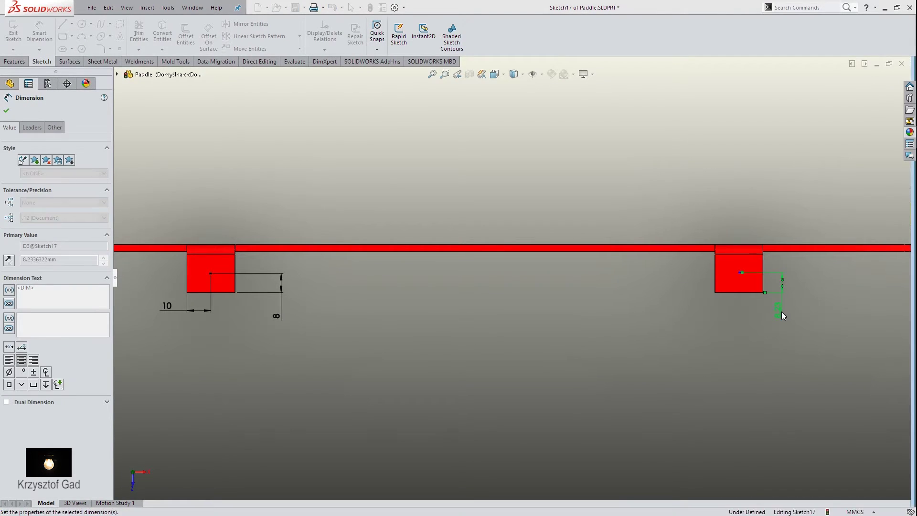
click(739, 273)
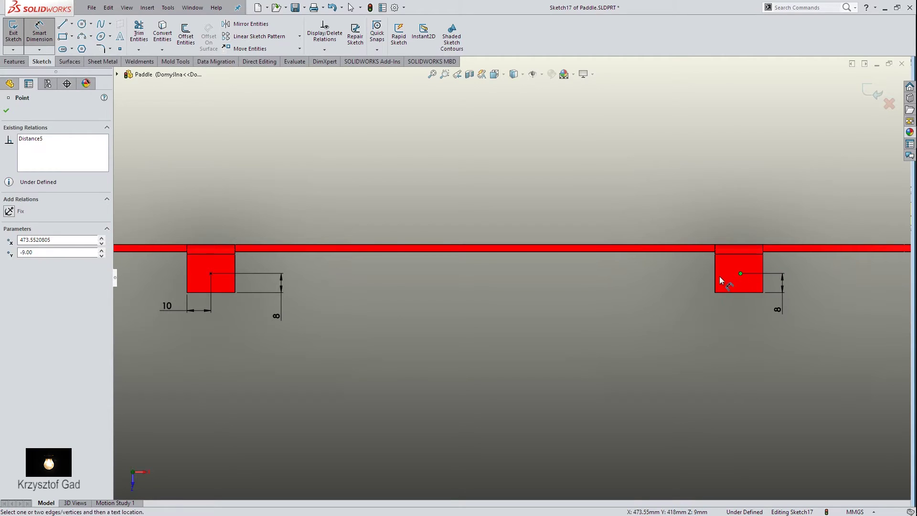
click(697, 321)
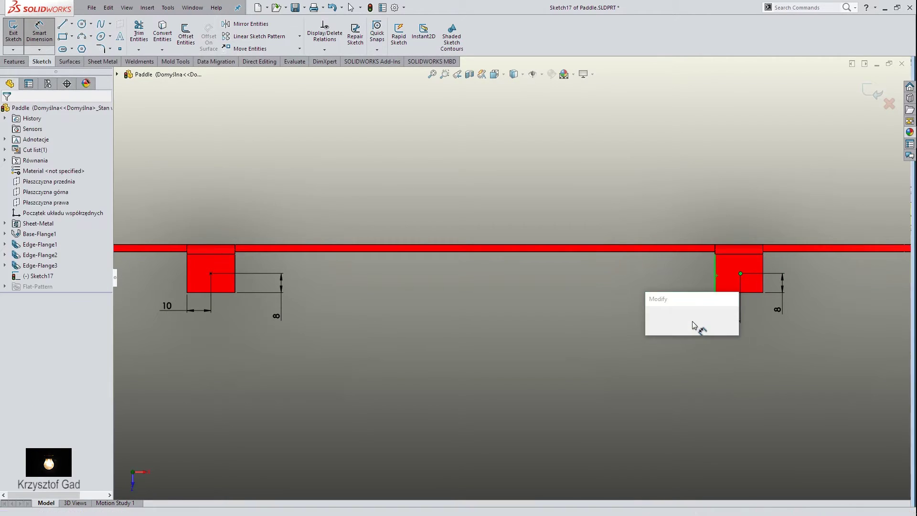
text(10)
key(Return)
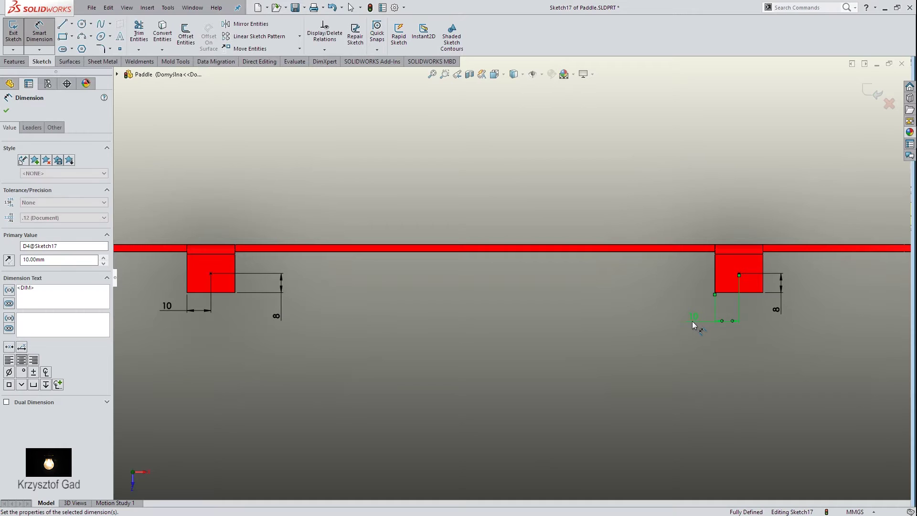
click(875, 93)
mouse_move(819, 120)
middle_down()
mouse_move(655, 198)
mouse_move(529, 178)
middle_up()
- Cut a 9 mm Through All simple hole in the left tab
scroll(477, 174, down, 2)
scroll(391, 148, down, 2)
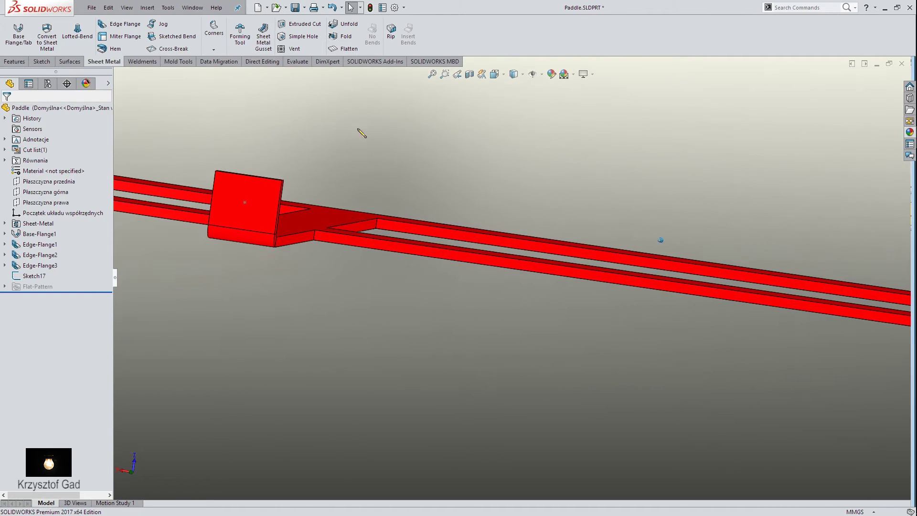
click(300, 41)
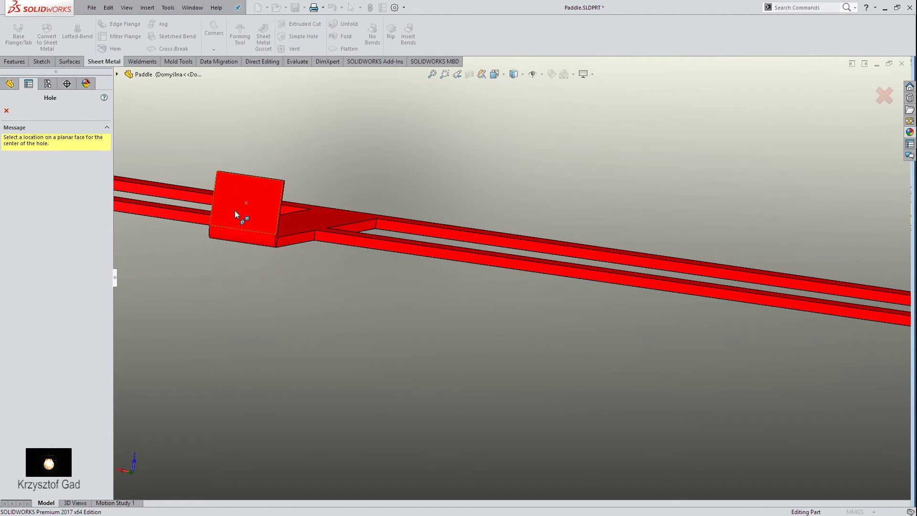
click(249, 202)
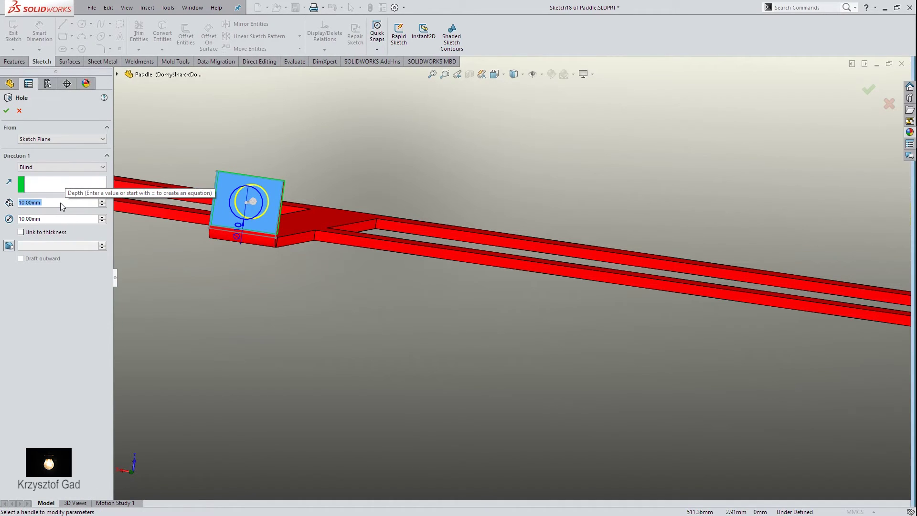
text(8)
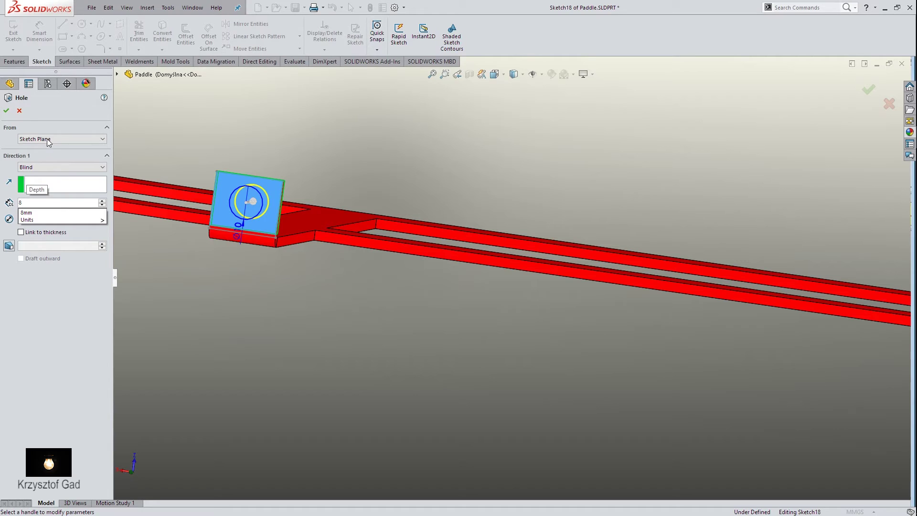
click(51, 167)
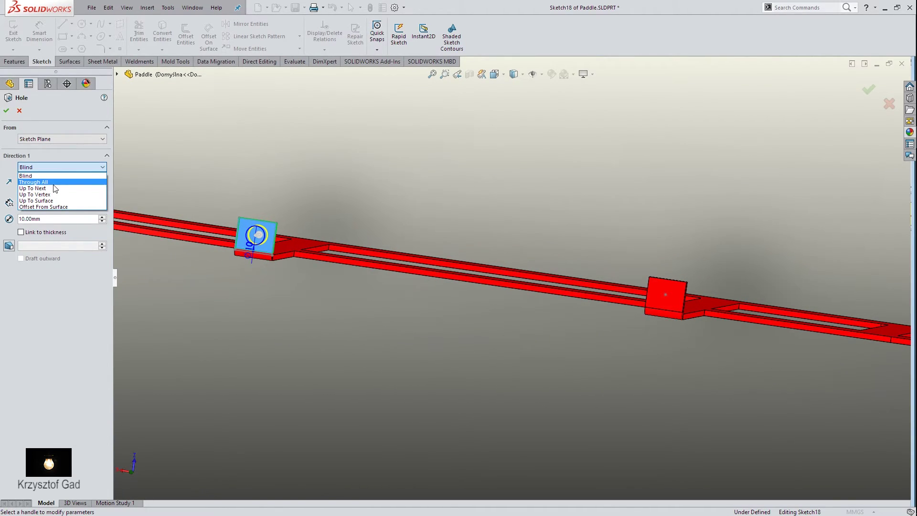
click(53, 182)
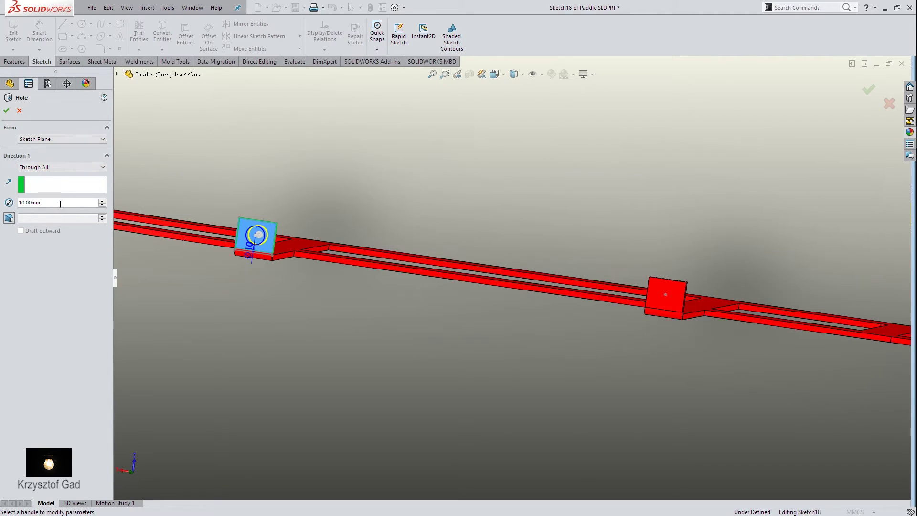
drag(60, 204, 2, 200)
text(9)
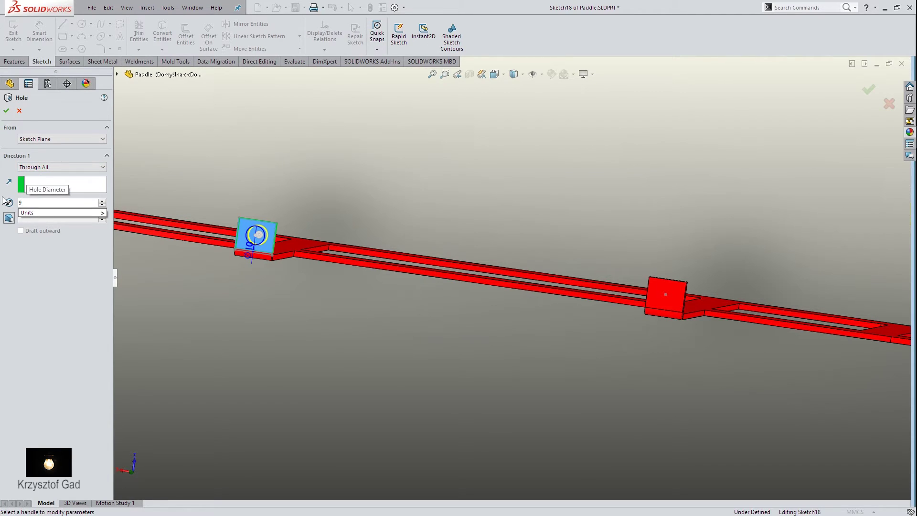
key(Return)
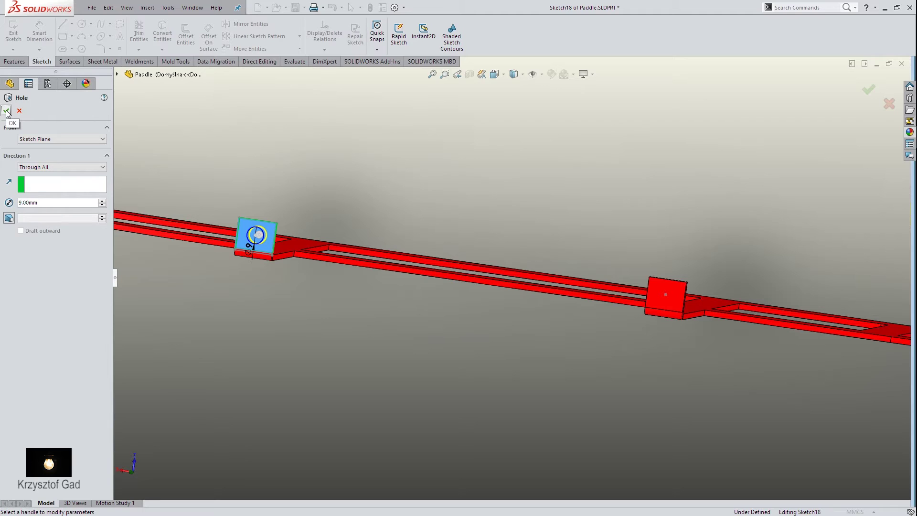
click(6, 112)
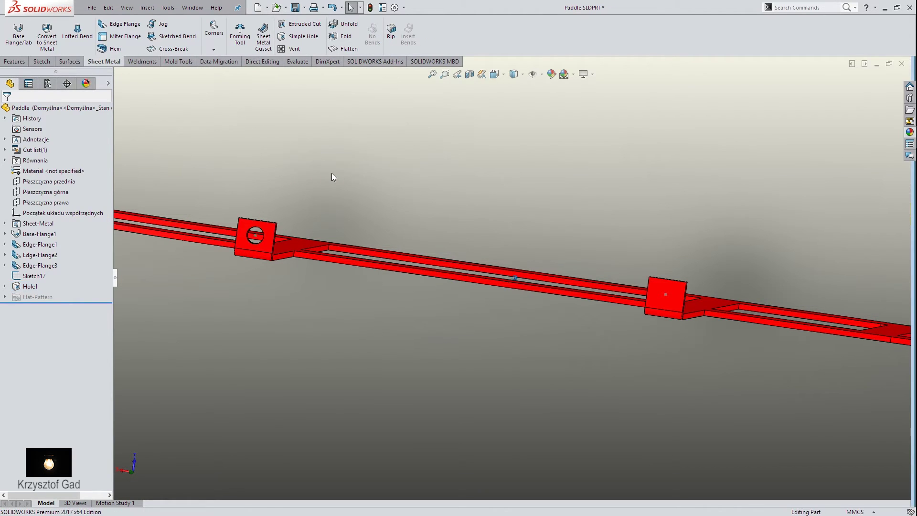
- Begin a second simple hole on the other tab's face
click(292, 36)
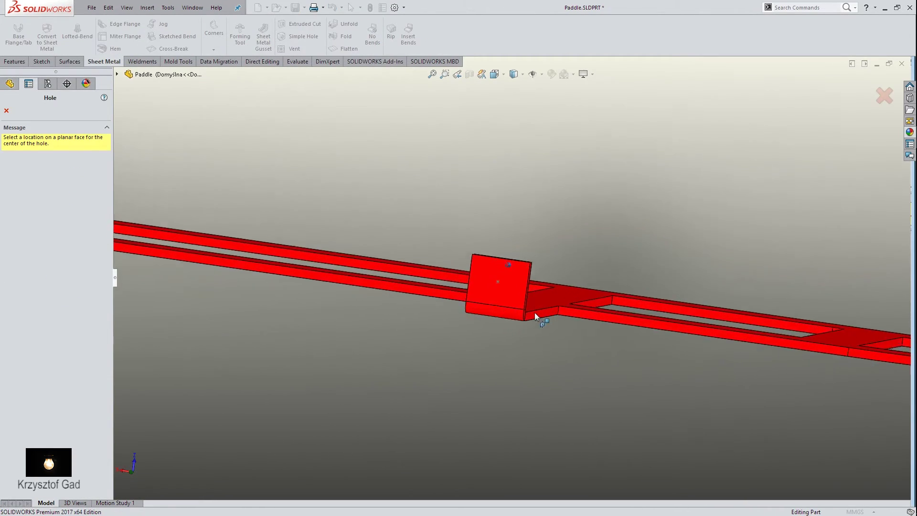
scroll(534, 312, down, 3)
click(500, 259)
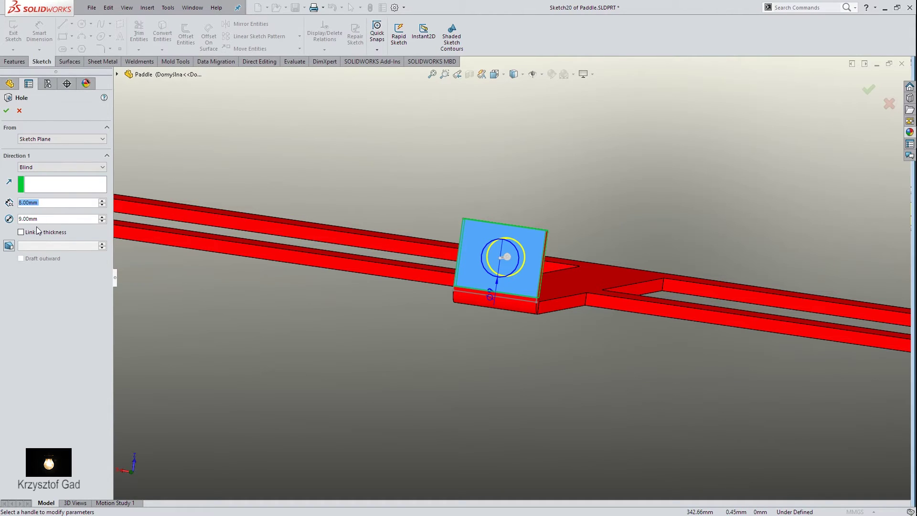
- Give Hole2 a 9 mm diameter cutting Through All the tab, and confirm it
click(45, 200)
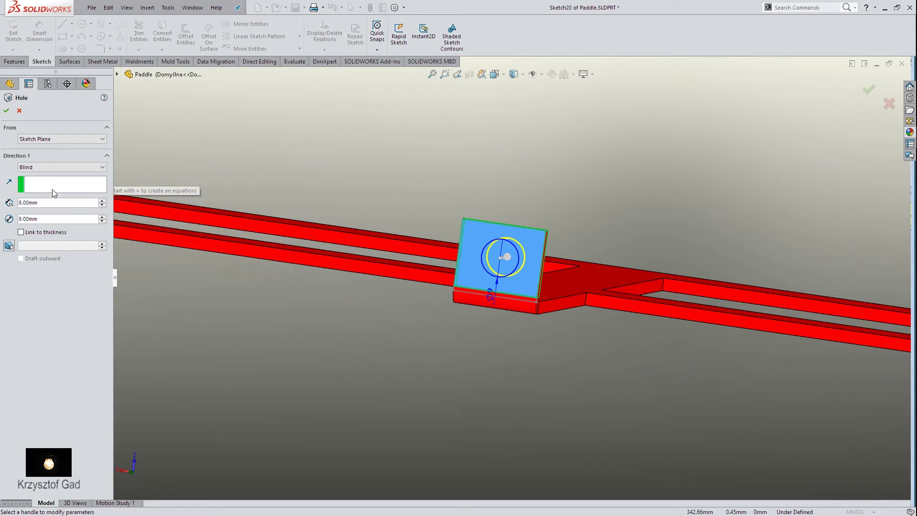
double_click(58, 206)
text(9)
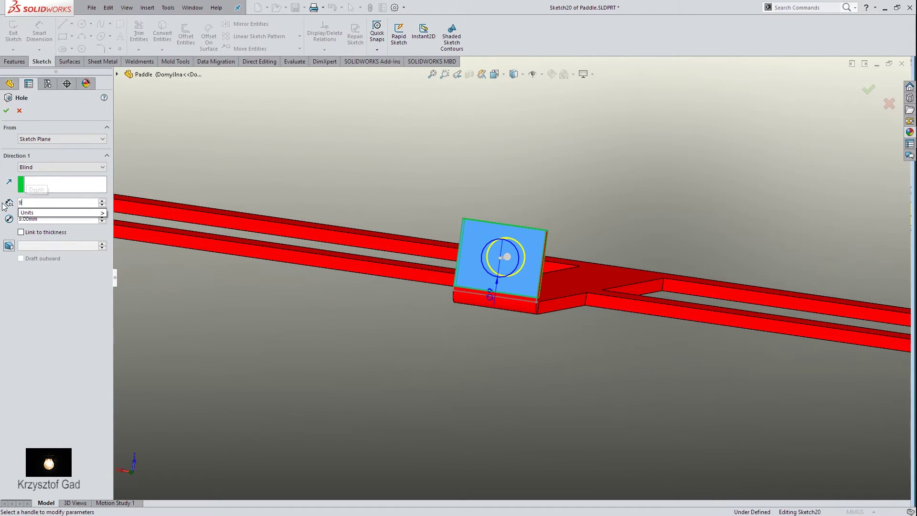
click(61, 168)
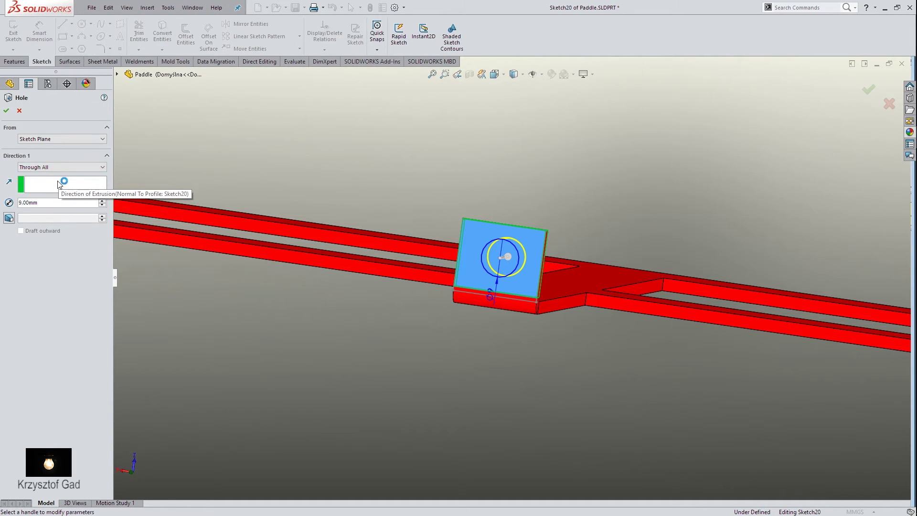
click(6, 110)
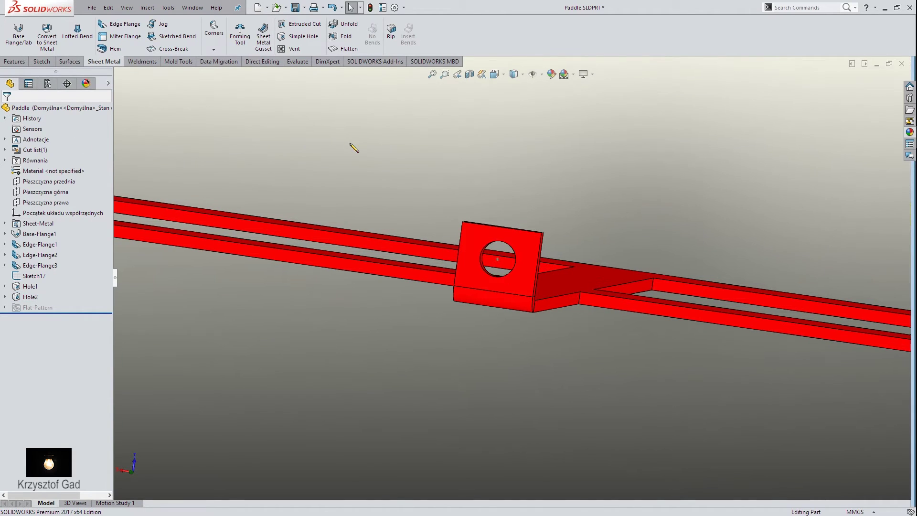
- Hide Sketch17 and start Sketch21 on the end tab face, viewed normal to it
right_click(29, 276)
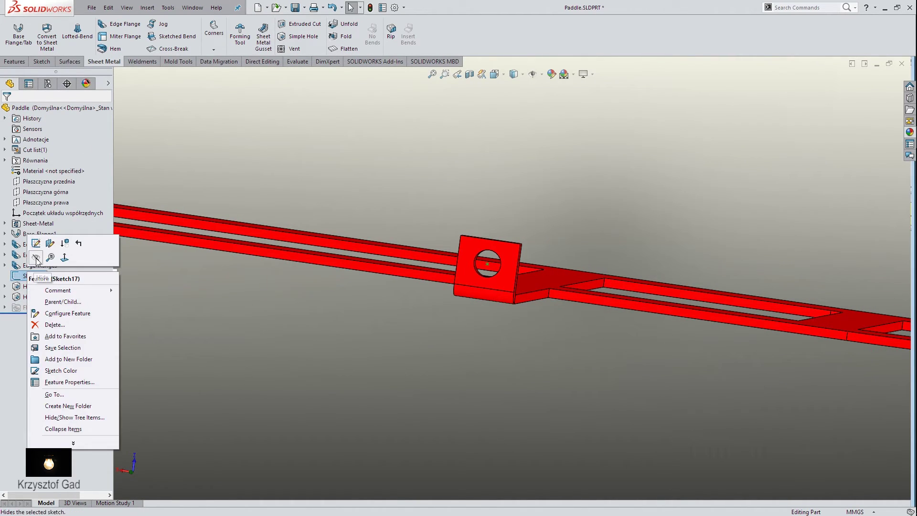
click(37, 259)
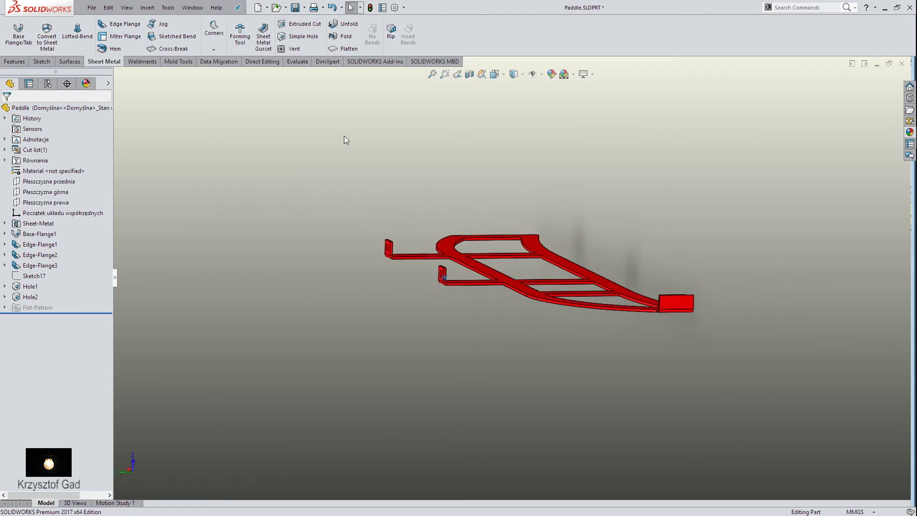
click(471, 291)
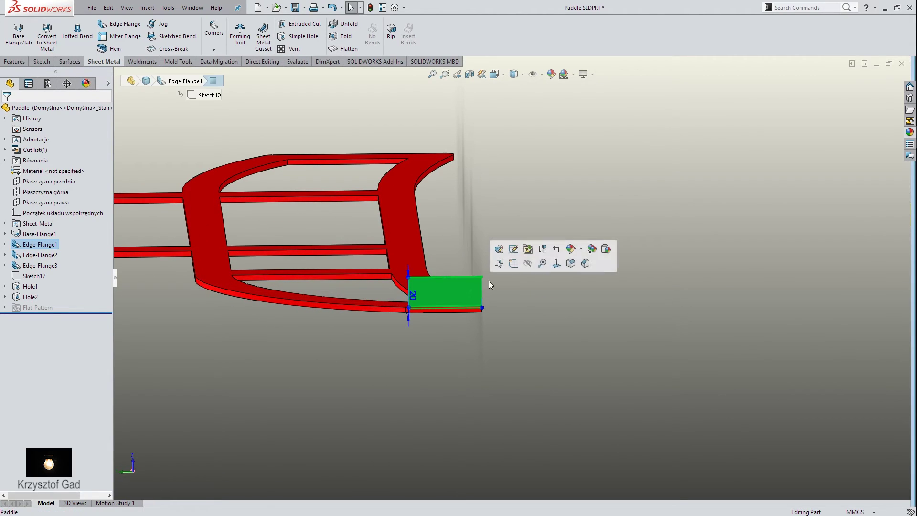
click(514, 263)
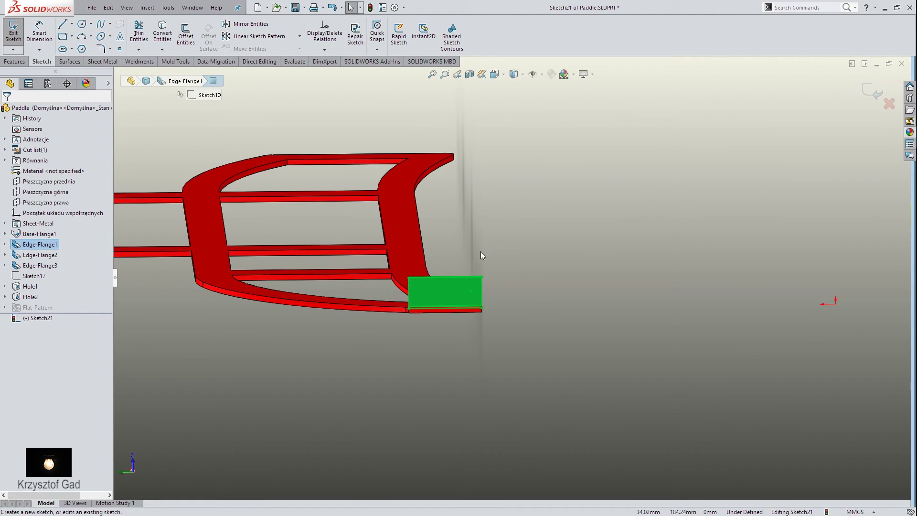
click(35, 320)
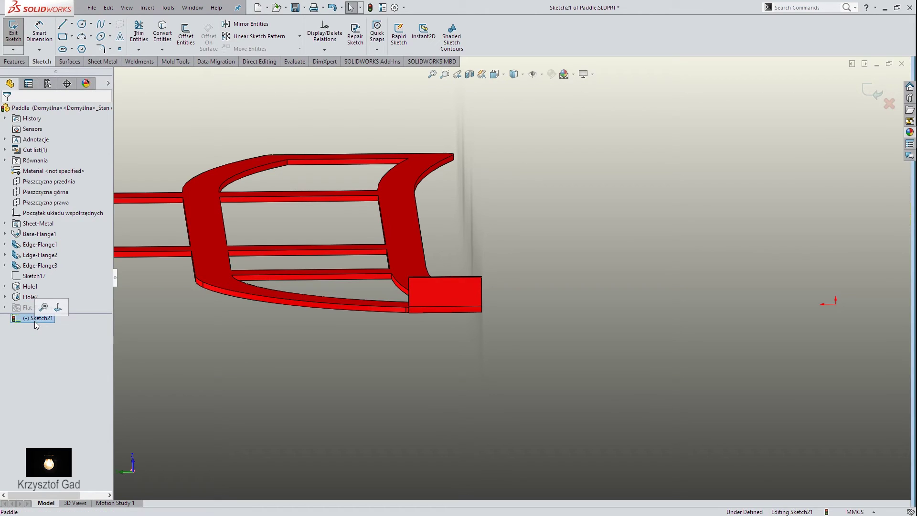
click(59, 305)
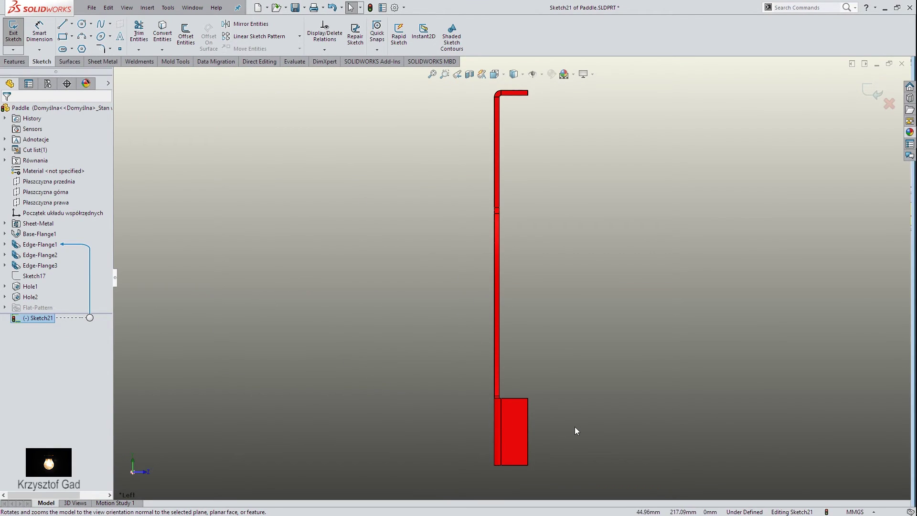
scroll(574, 426, down, 2)
scroll(519, 388, down, 2)
scroll(454, 375, down, 2)
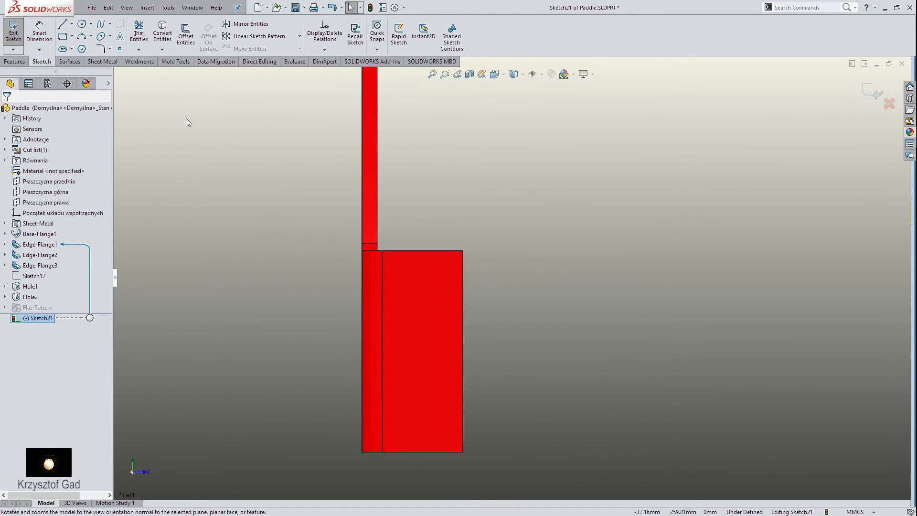
- Place a sketch point on the tab, 8 mm from its right edge
click(120, 50)
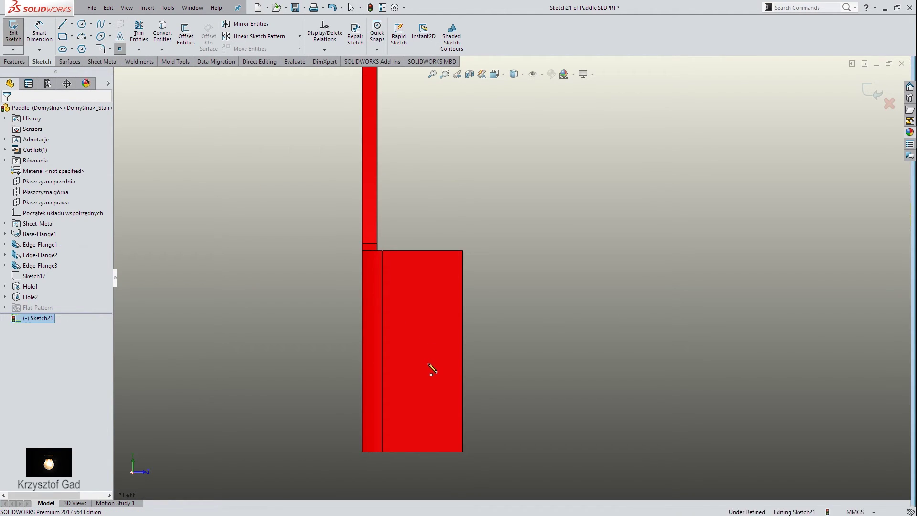
click(428, 363)
click(39, 32)
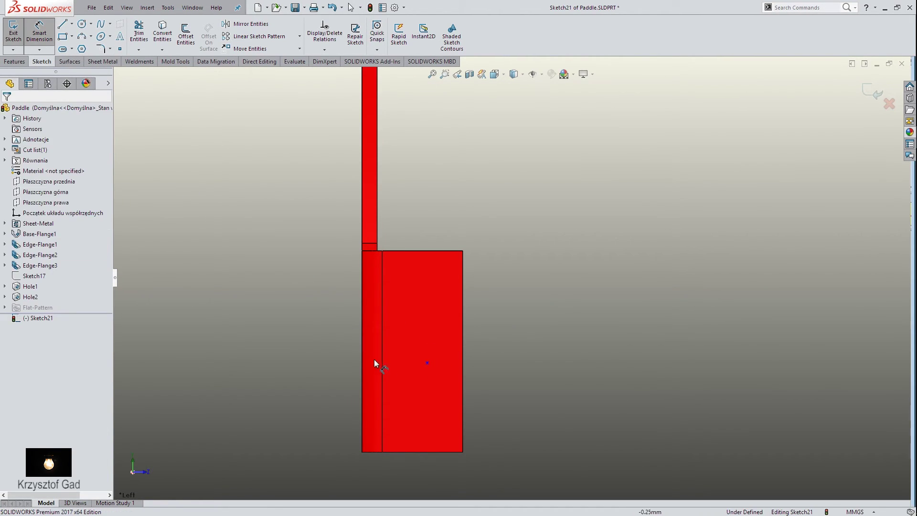
click(427, 364)
click(462, 364)
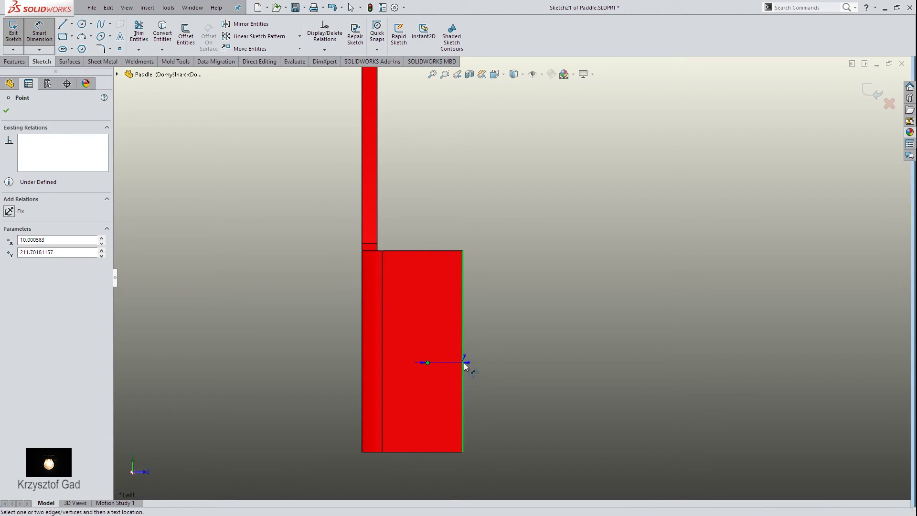
click(529, 354)
text(8)
key(Return)
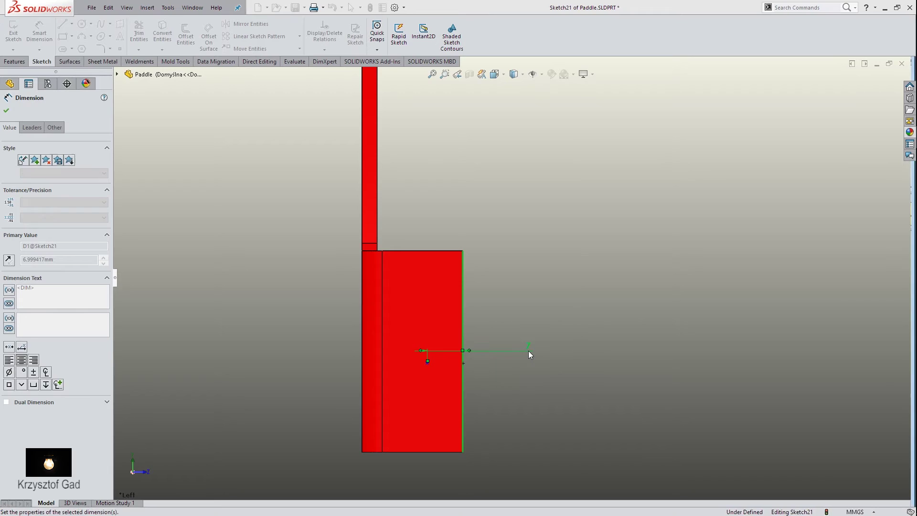
- Fix the point 20 mm below the tab's top edge and exit the sketch
click(423, 362)
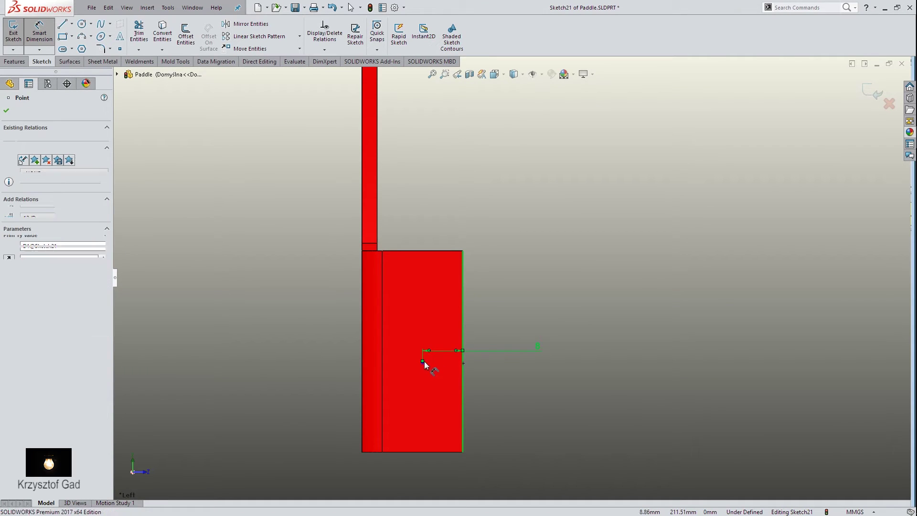
click(420, 250)
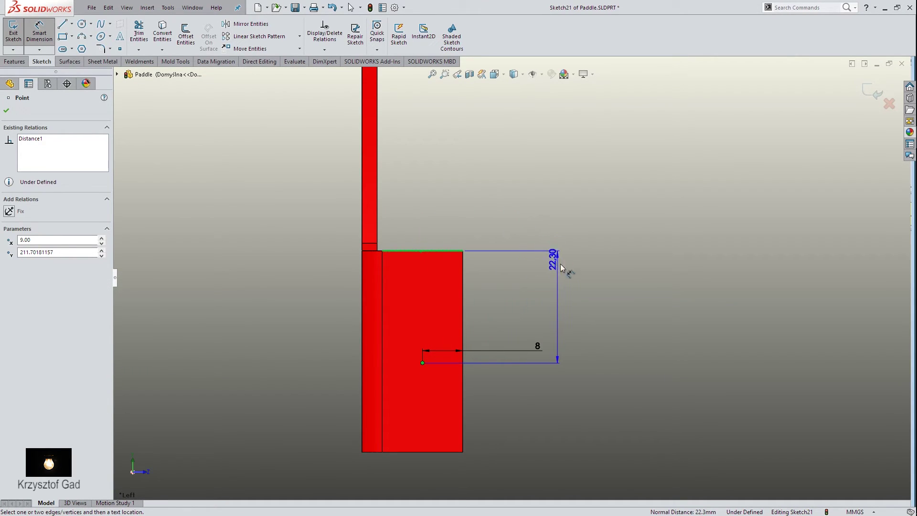
click(569, 294)
text(20)
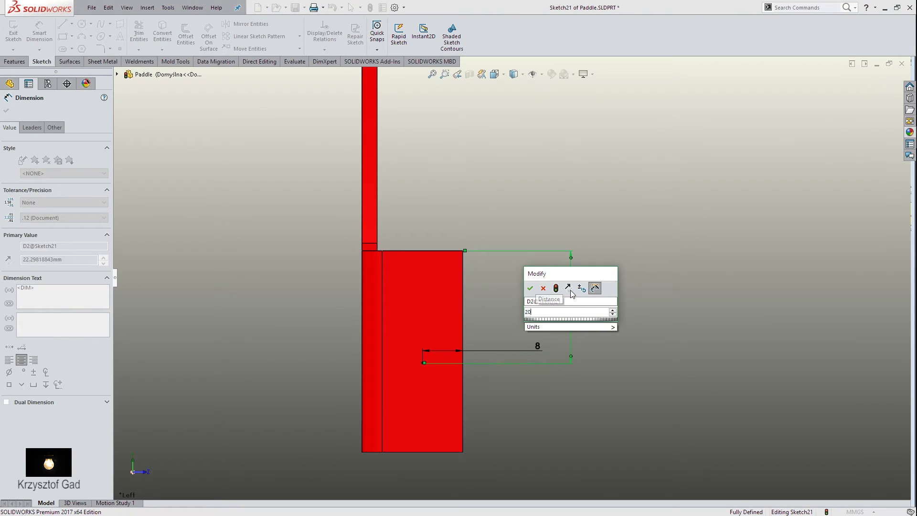
key(Return)
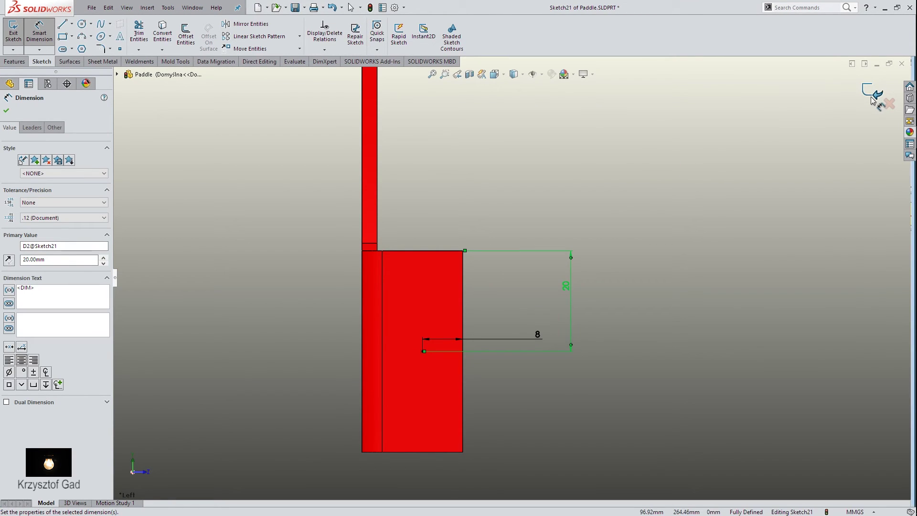
click(869, 98)
- Cut a 9 mm Through All simple hole, Hole3, at the Sketch21 point on the end tab
key(z)
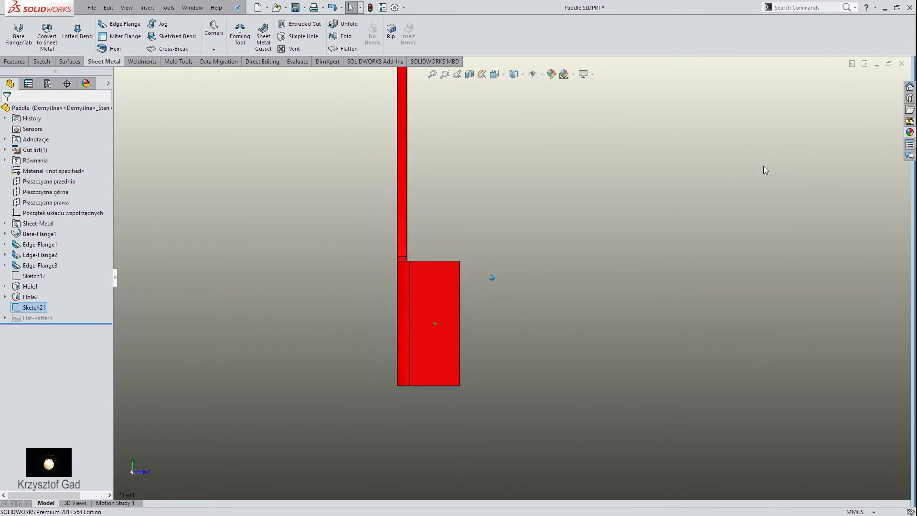
key(ctrl+7)
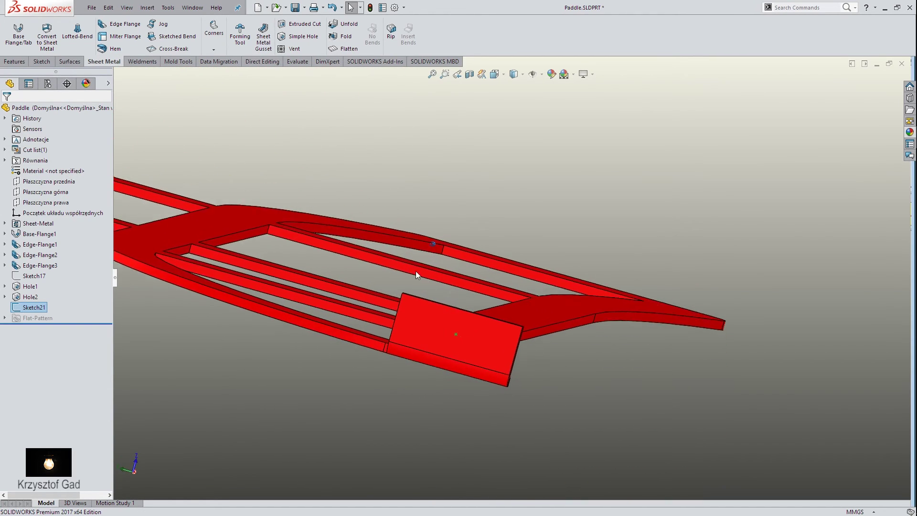
click(304, 39)
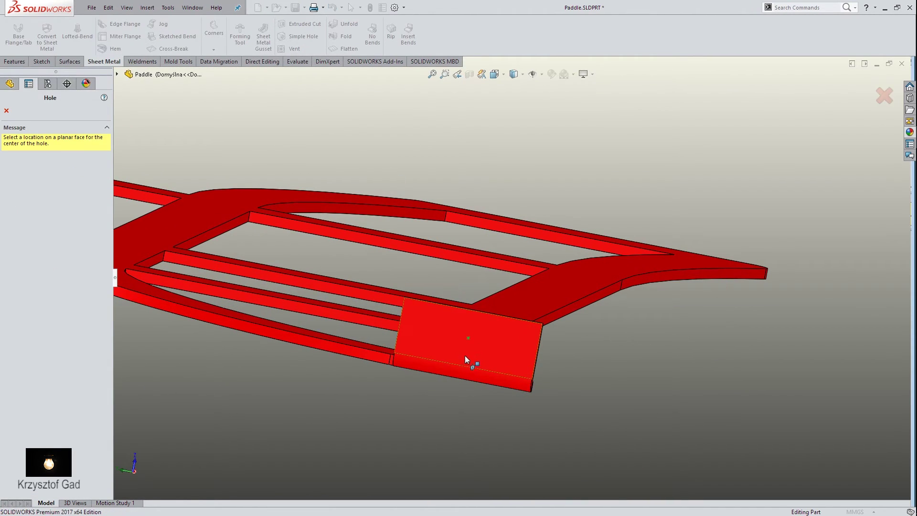
click(468, 337)
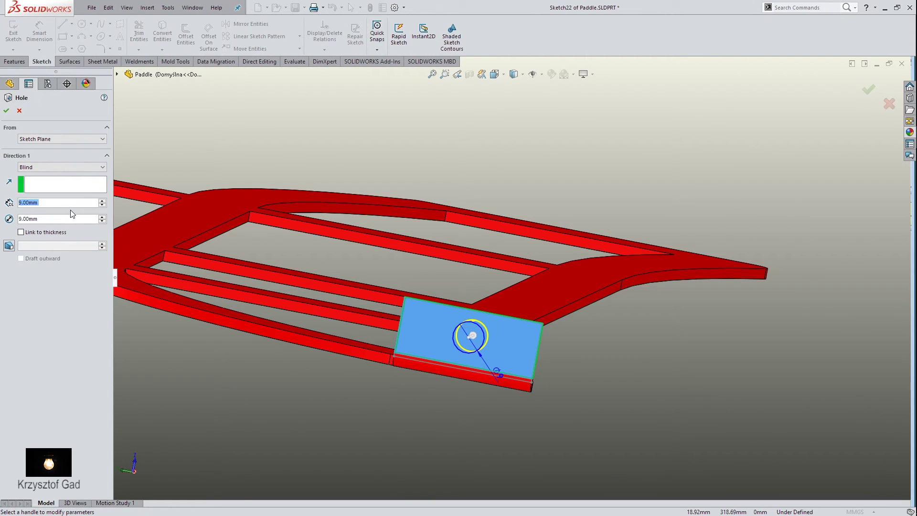
click(53, 167)
click(60, 183)
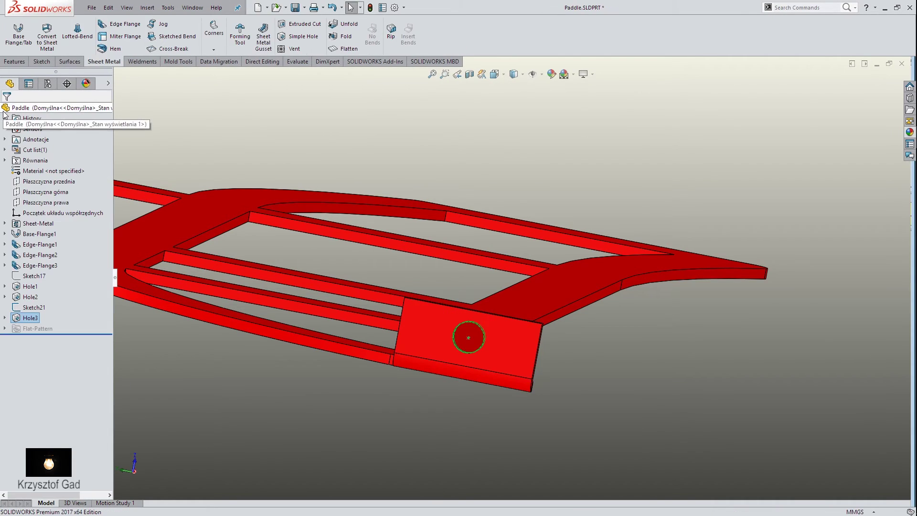
middle_drag(594, 167, 11, 61)
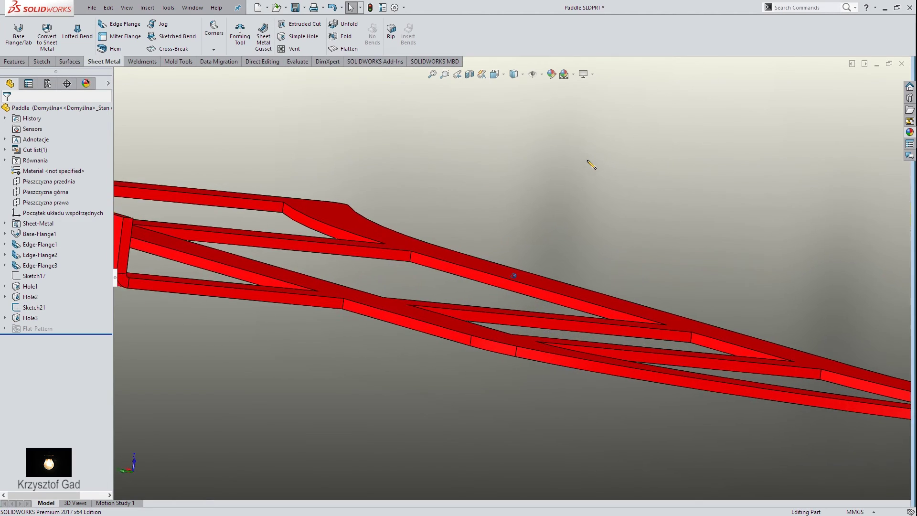
- Start a 5 mm fillet and pick the first tab's corner edges, removing a wrong edge
click(13, 62)
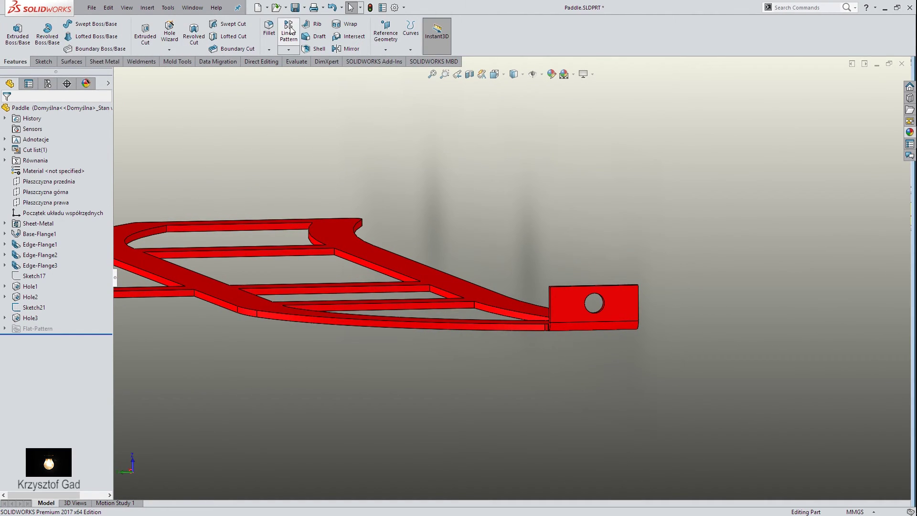
click(272, 30)
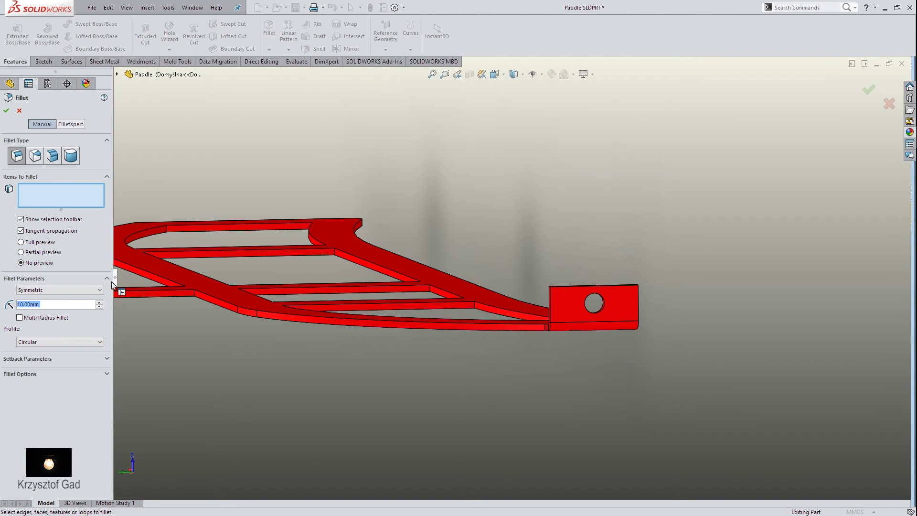
scroll(421, 296, down, 3)
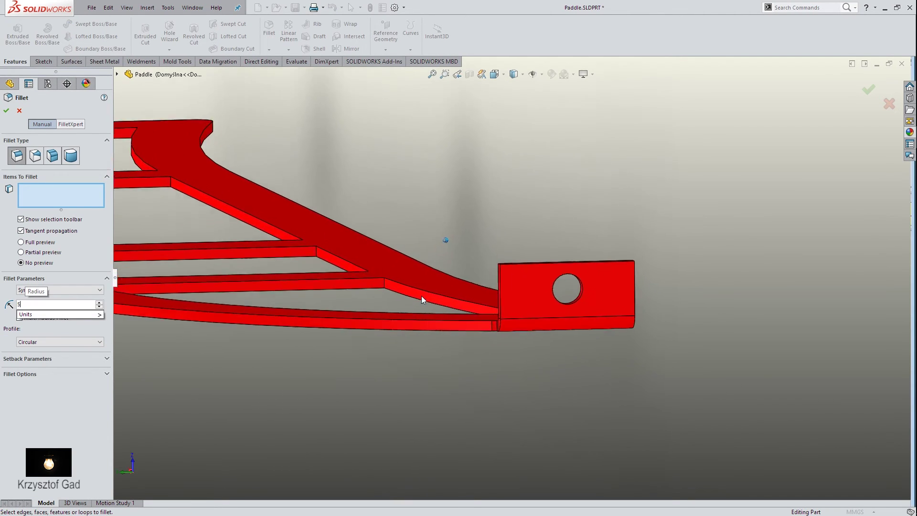
scroll(431, 308, down, 3)
scroll(440, 318, down, 3)
middle_drag(440, 318, 457, 345)
scroll(456, 346, up, 2)
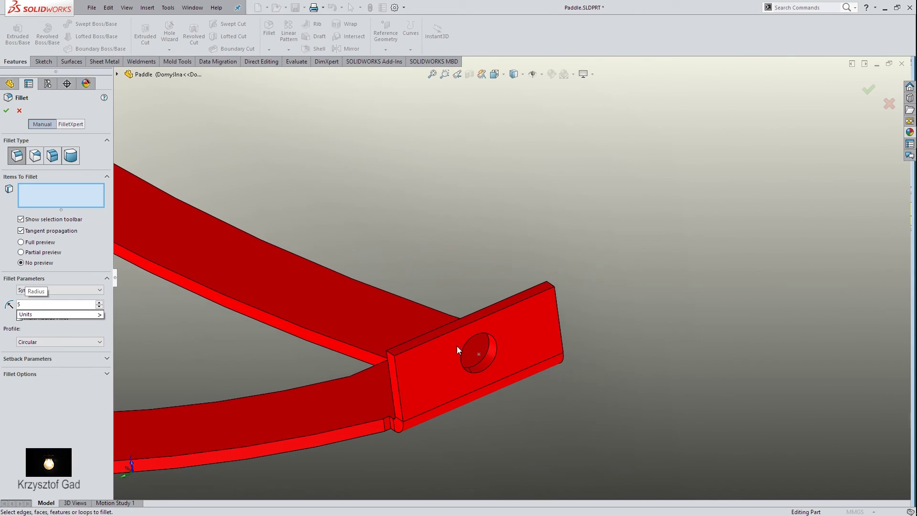
click(396, 352)
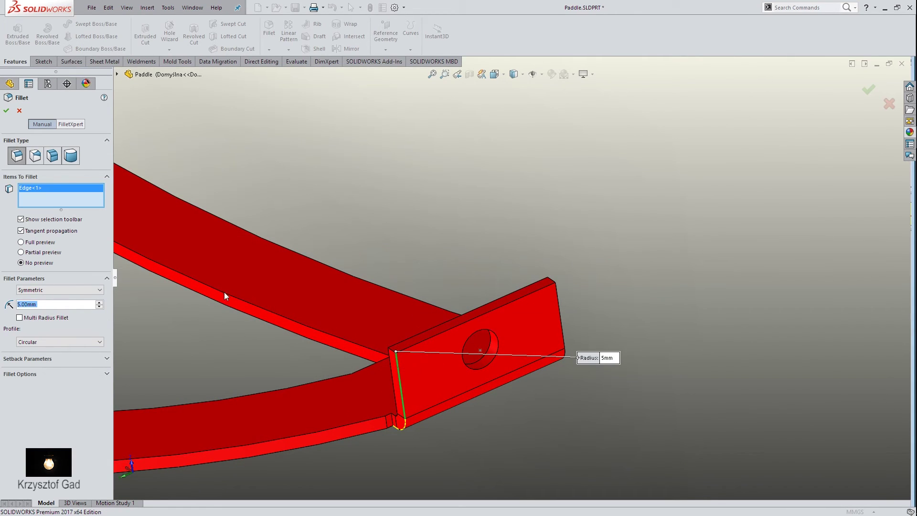
right_click(43, 190)
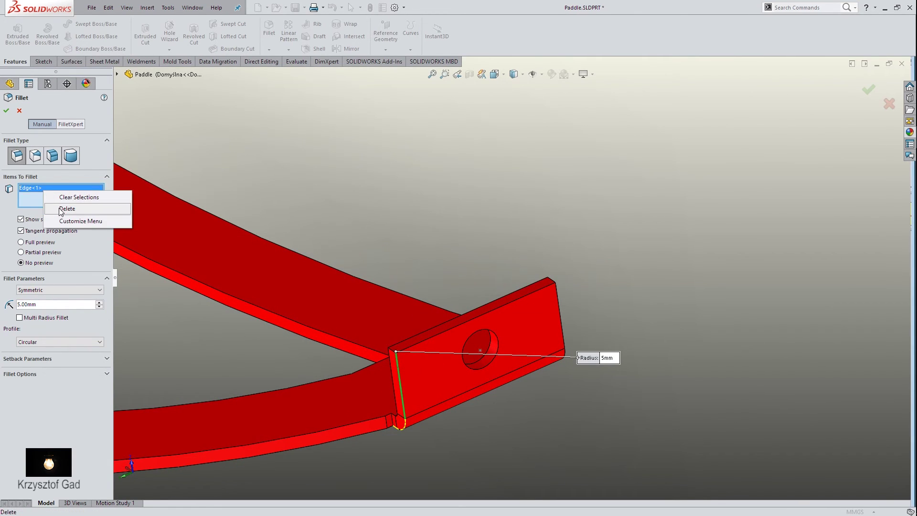
click(76, 206)
click(392, 351)
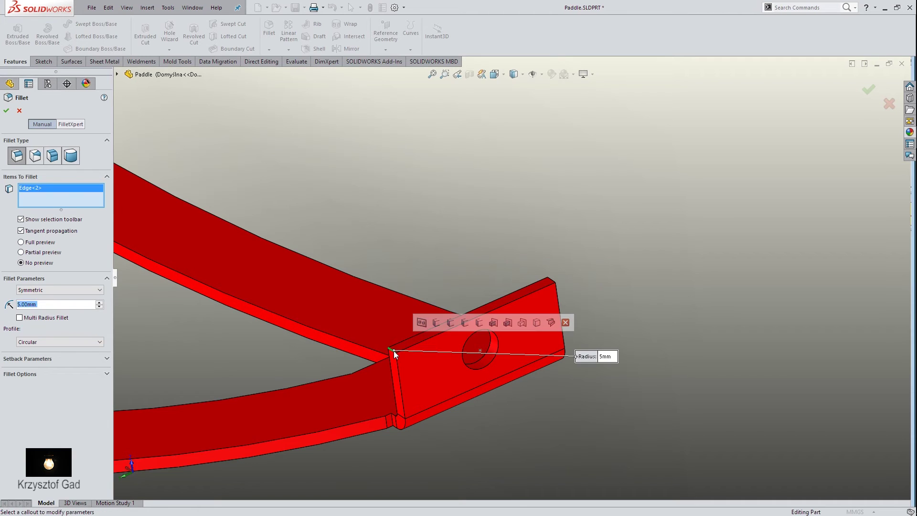
click(552, 279)
- Add the other mounting tab's corner edges and apply the 5 mm Fillet1
key(f)
middle_drag(572, 282, 420, 327)
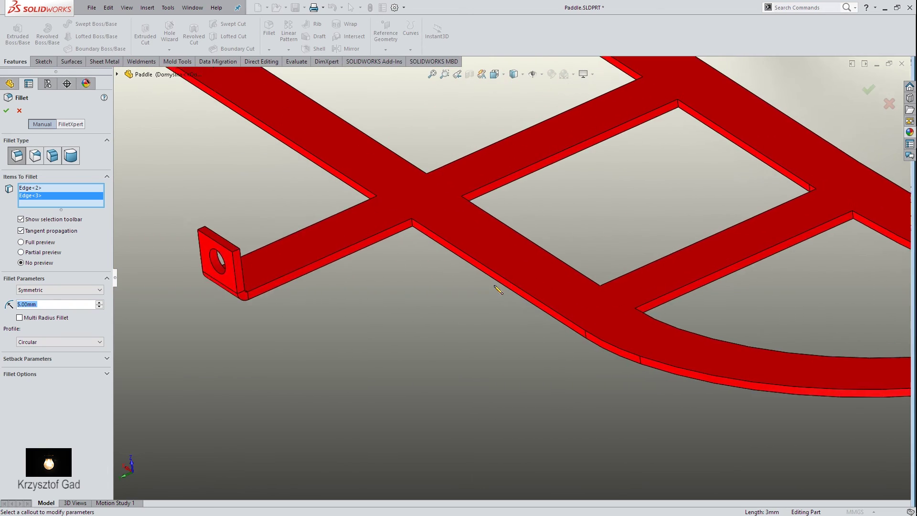
scroll(420, 327, down, 5)
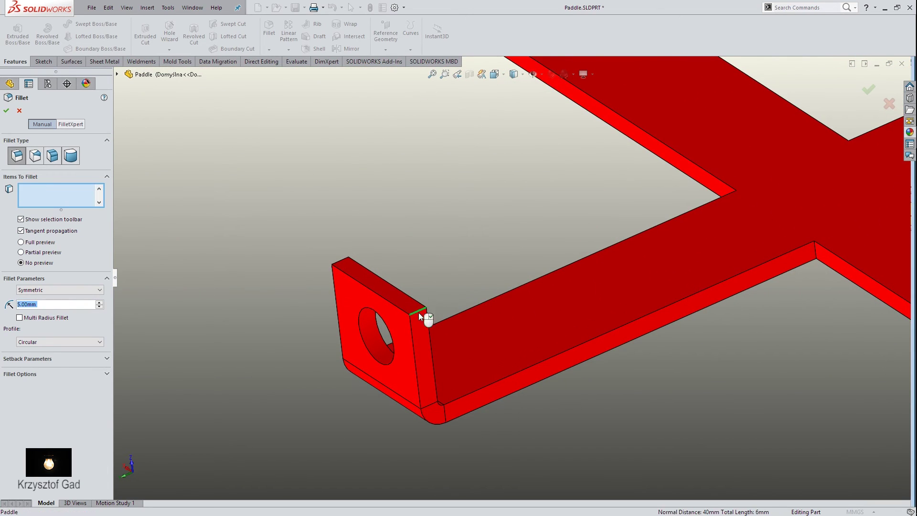
click(418, 312)
click(345, 259)
mouse_move(326, 241)
middle_down()
mouse_move(300, 222)
mouse_move(319, 282)
mouse_move(341, 286)
middle_up()
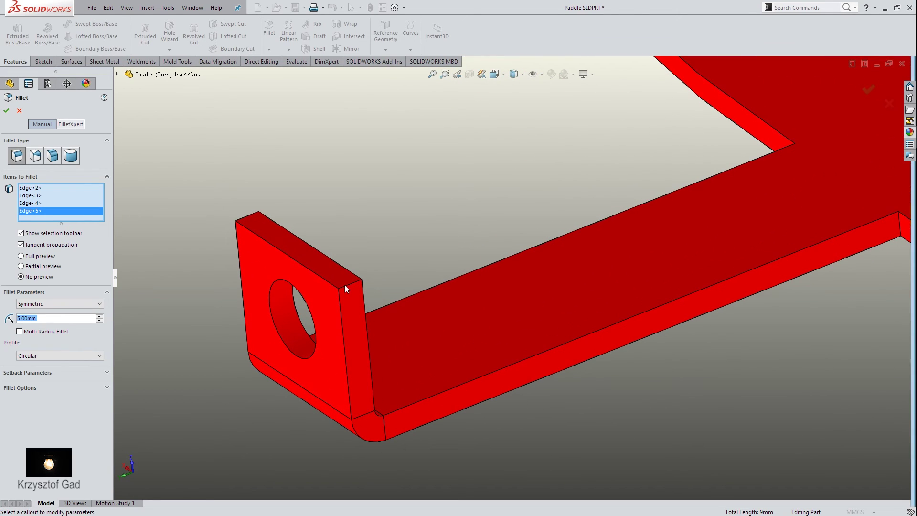
click(345, 285)
click(248, 220)
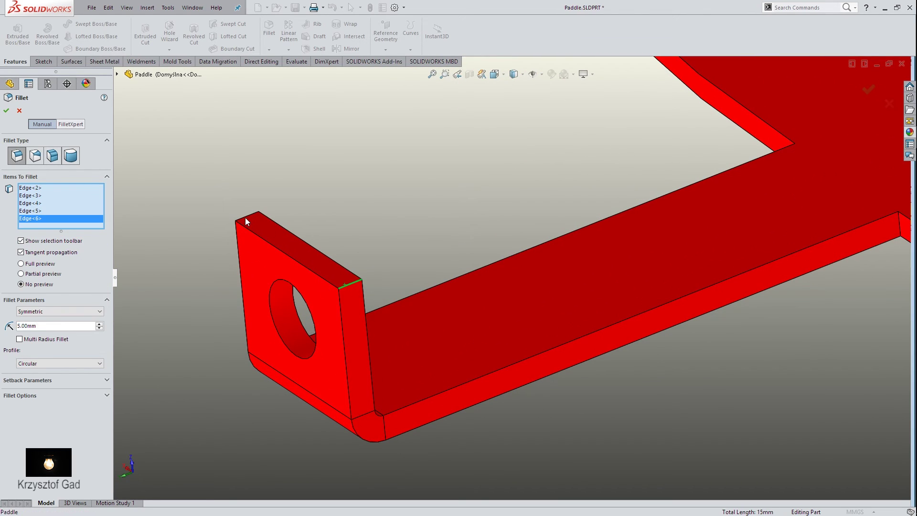
scroll(245, 218, up, 2)
scroll(245, 217, up, 3)
scroll(246, 220, up, 3)
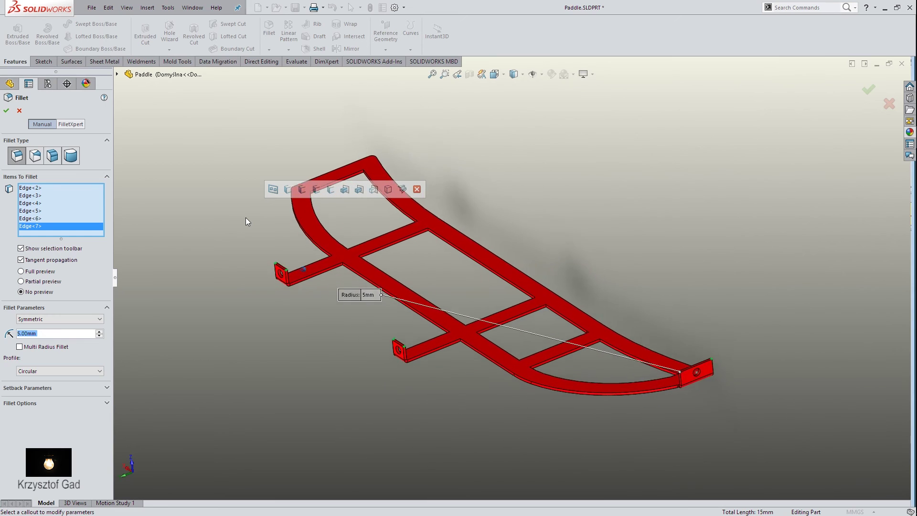
click(6, 111)
middle_drag(548, 123, 544, 129)
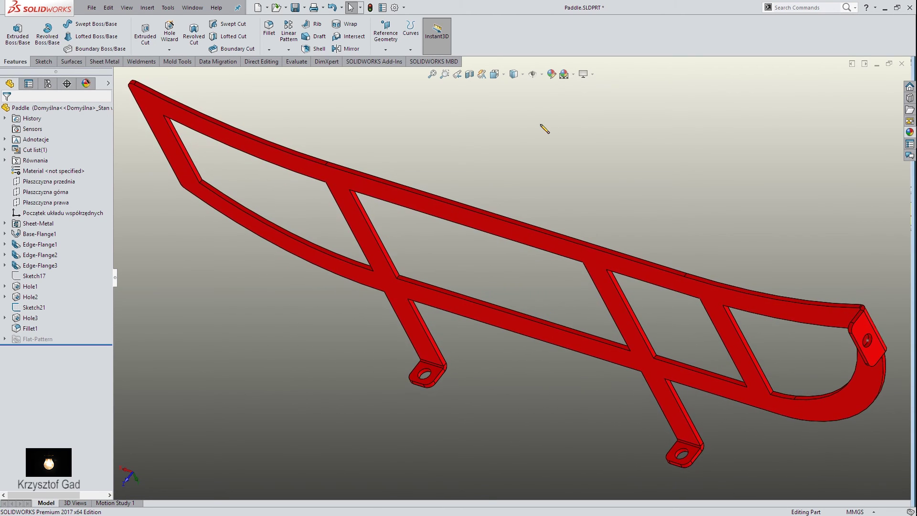